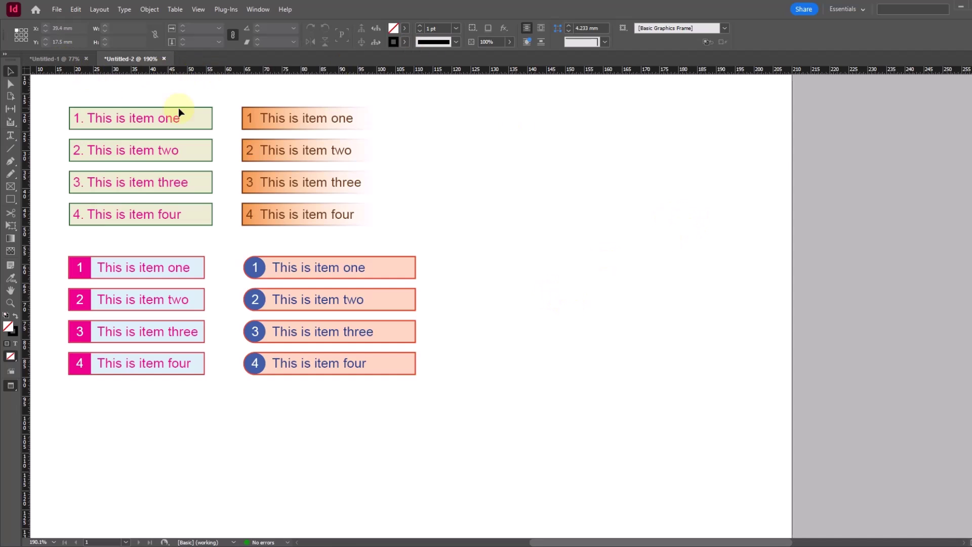
# Show the colour swatches for the blank Untitled-1 document and review the sample numbered lists in Untitled-2.
pyautogui.click(44, 59)
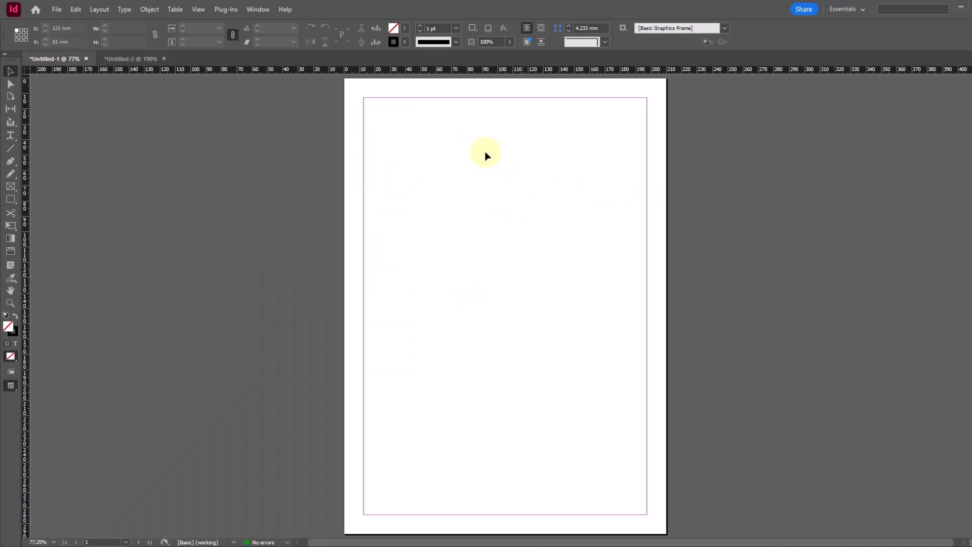
pyautogui.moveTo(323, 93); pyautogui.dragTo(820, 310)
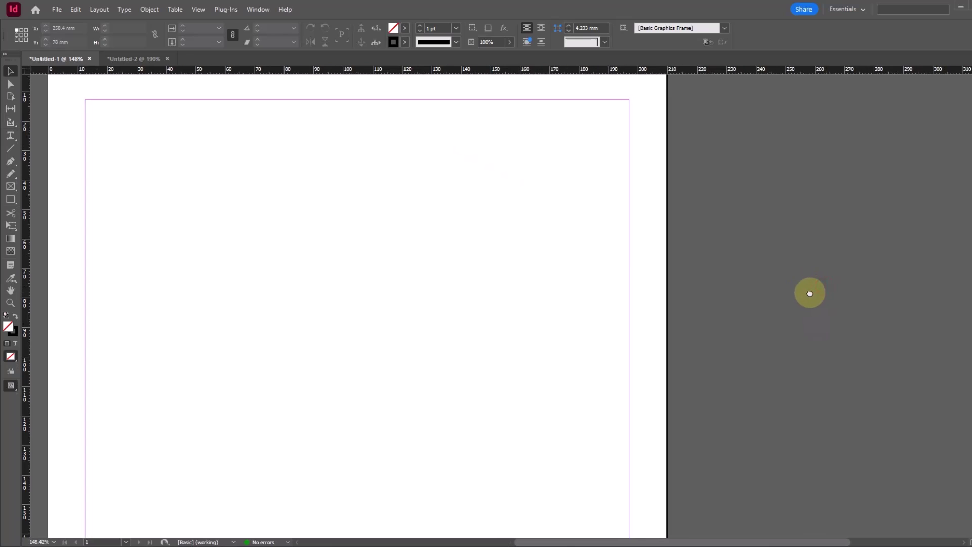
pyautogui.press('F5')
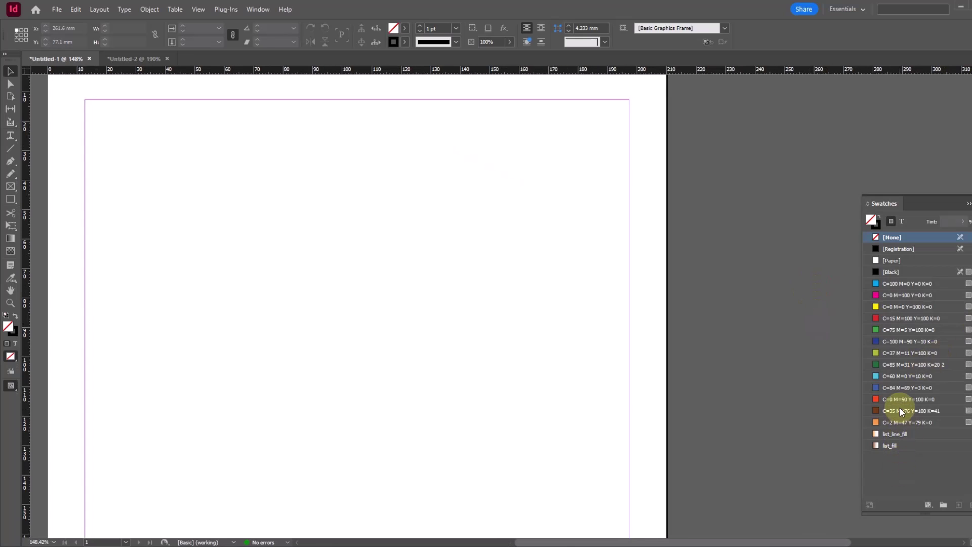
pyautogui.click(138, 59)
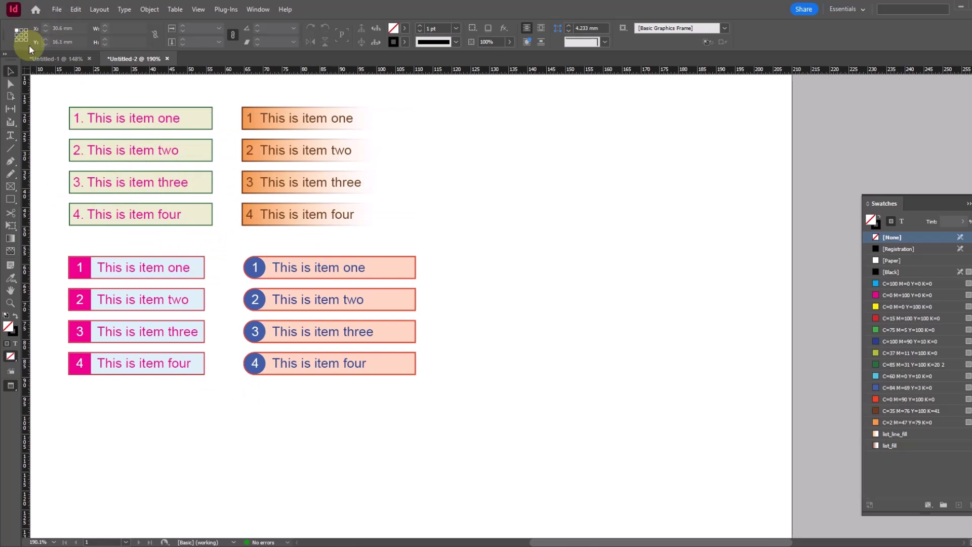
pyautogui.click(53, 60)
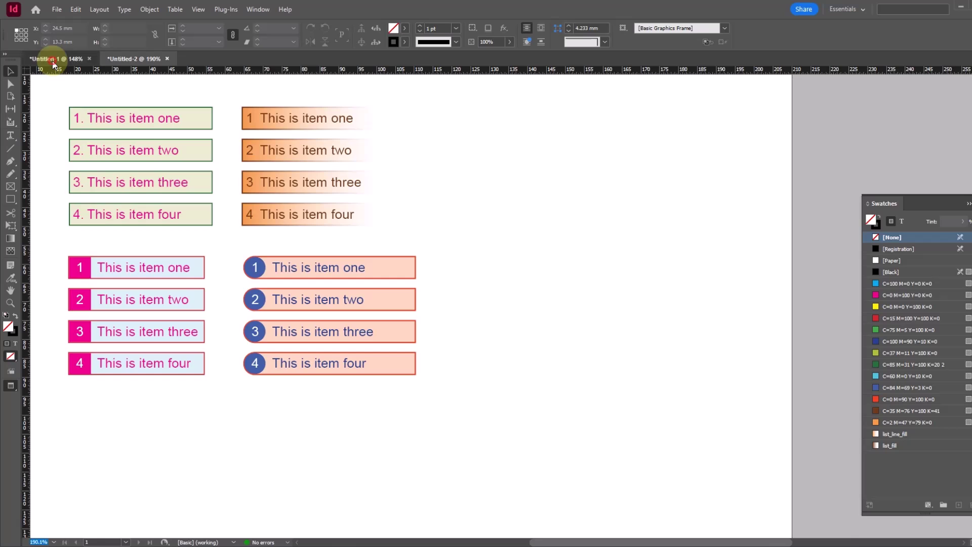
# Draw a text frame about 86 mm by 60 mm near the page's upper-left margin corner, containing "This is item one".
pyautogui.click(10, 135)
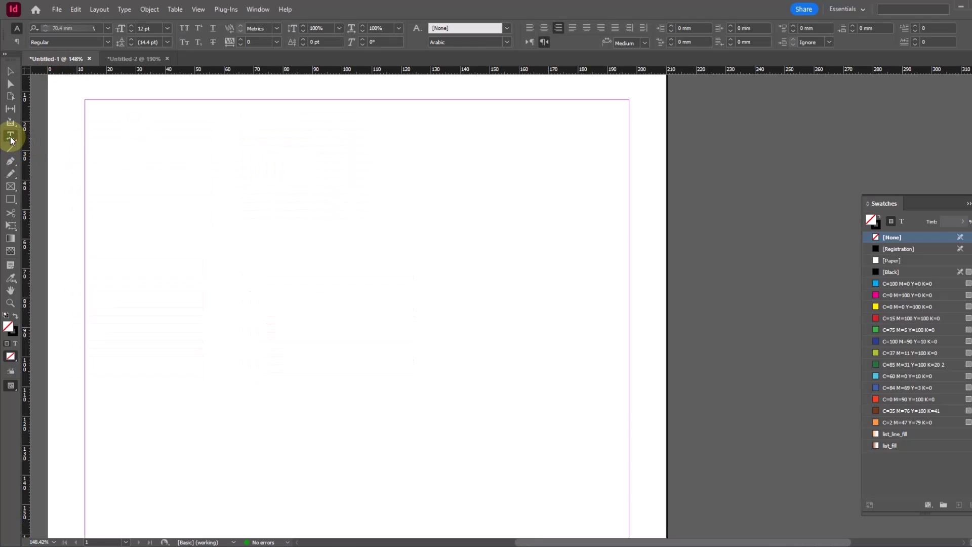
pyautogui.moveTo(10, 139); pyautogui.dragTo(54, 147)
pyautogui.moveTo(100, 120); pyautogui.dragTo(354, 298)
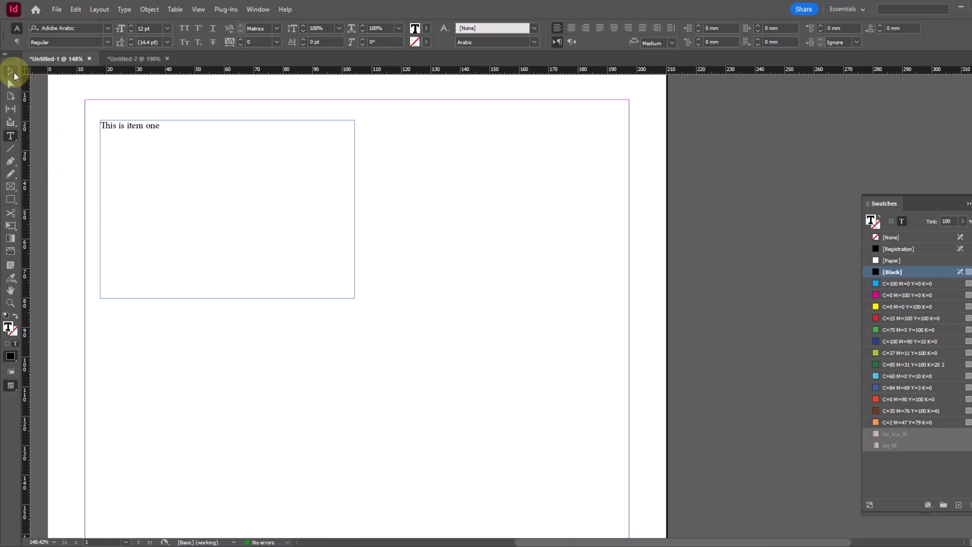
pyautogui.click(10, 72)
pyautogui.hotkey('ctrl', 'space')
pyautogui.moveTo(76, 94); pyautogui.dragTo(438, 353)
pyautogui.moveTo(519, 279); pyautogui.dragTo(490, 278)
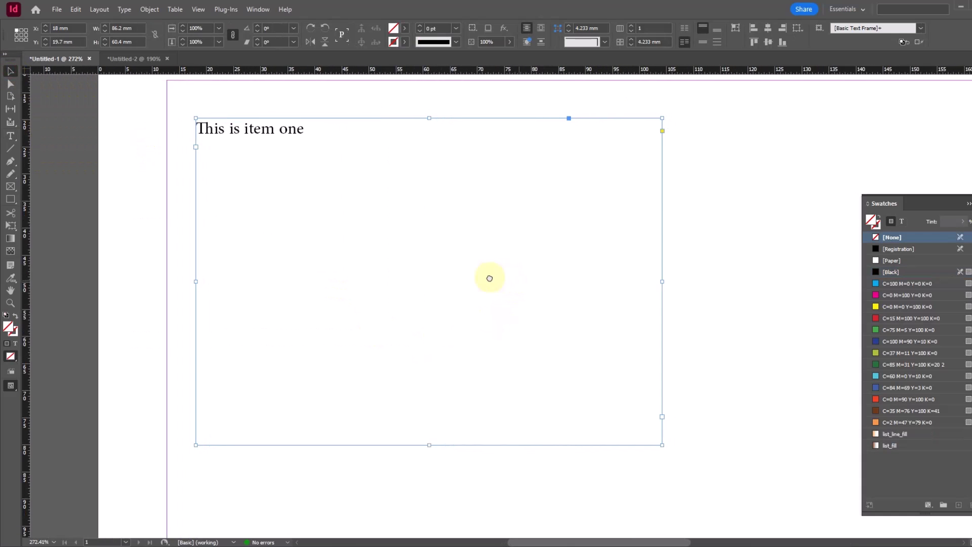
# Create a new paragraph style named body1 with preview enabled.
pyautogui.click(10, 135)
pyautogui.click(236, 133)
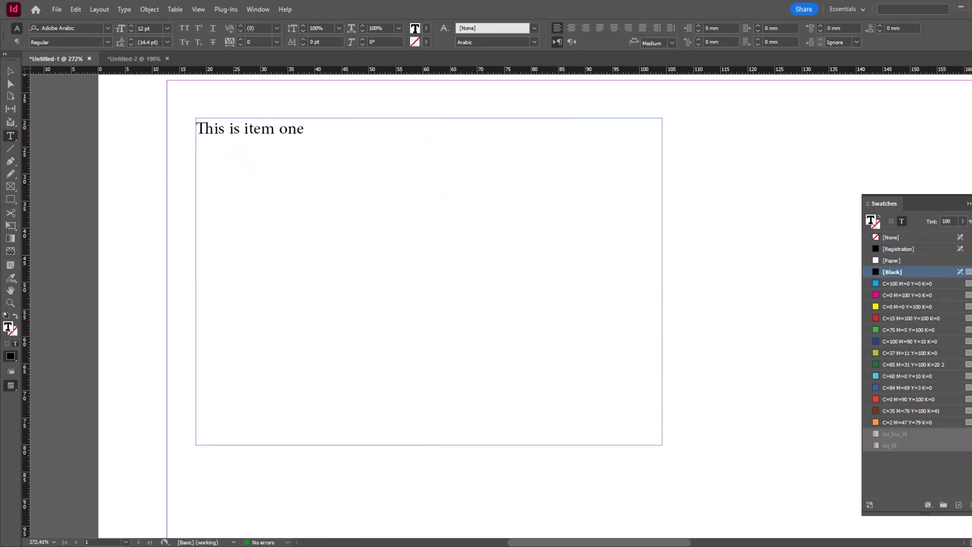
pyautogui.hotkey('shift', 'F11')
pyautogui.press('F11')
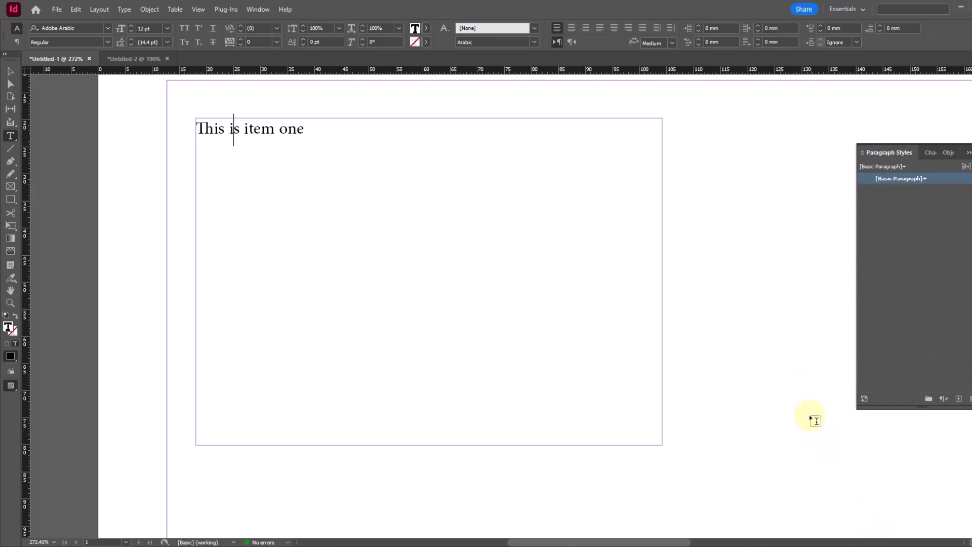
pyautogui.click(958, 399)
pyautogui.keyDown('alt'); pyautogui.click(958, 398); pyautogui.keyUp('alt')
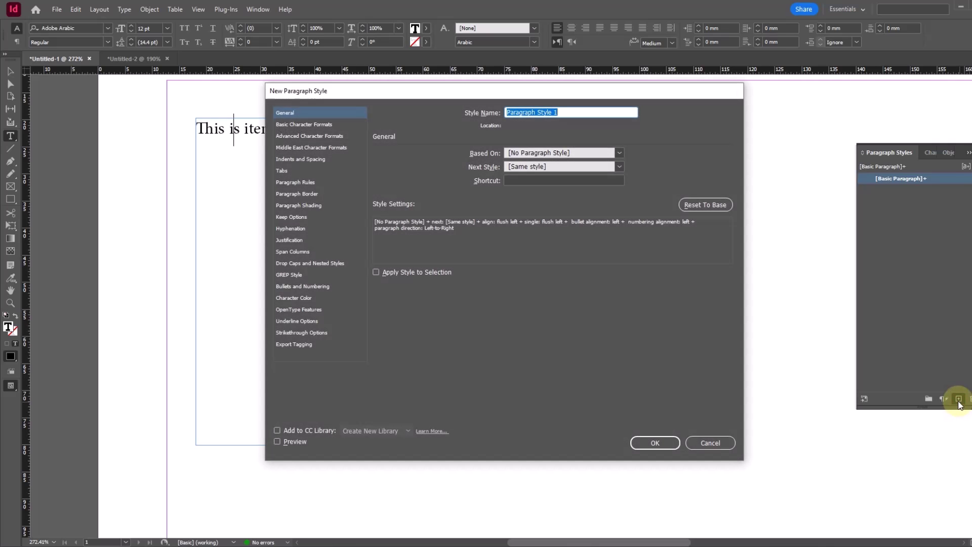
pyautogui.write('body1')
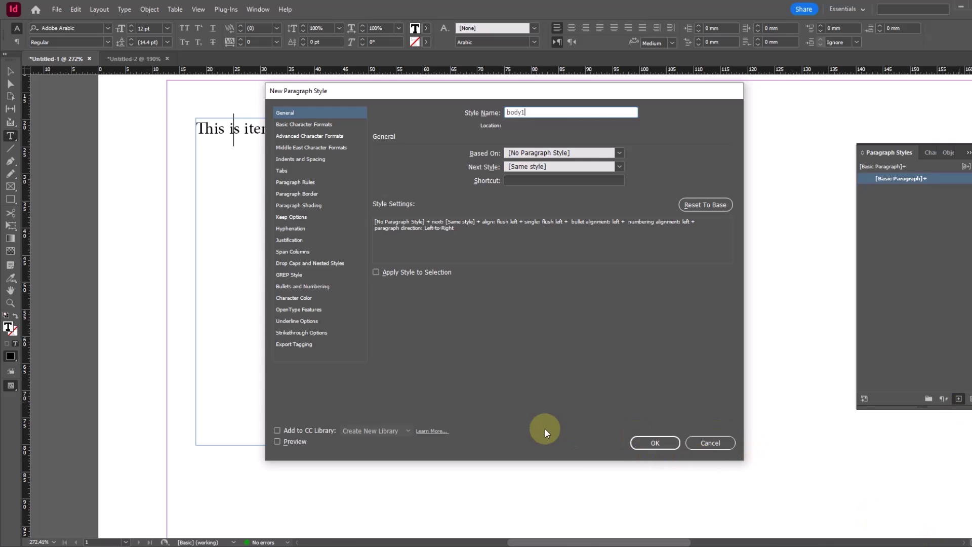
pyautogui.click(277, 441)
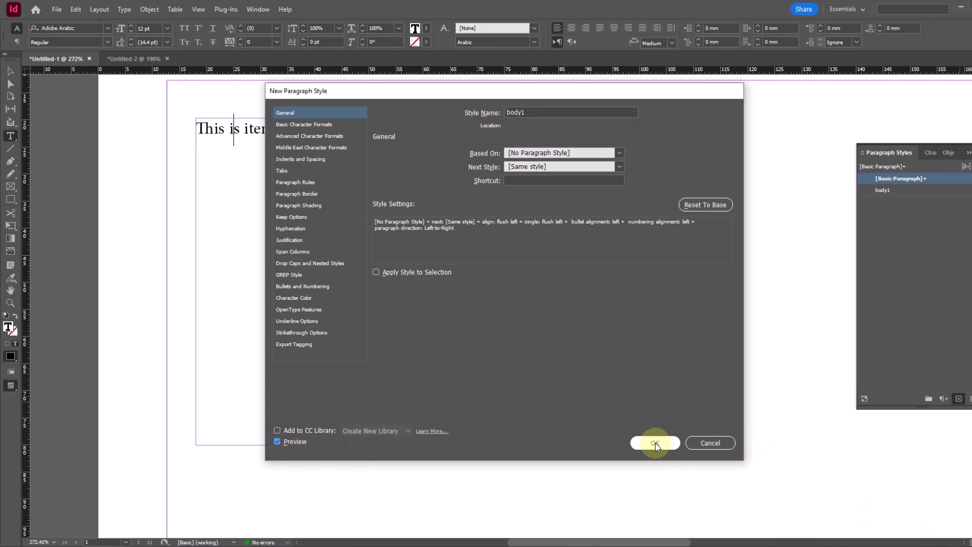
pyautogui.click(655, 443)
# Narrow the text frame to about 52.3 mm wide by moving its right edge inward.
pyautogui.click(10, 71)
pyautogui.moveTo(164, 101); pyautogui.dragTo(653, 307)
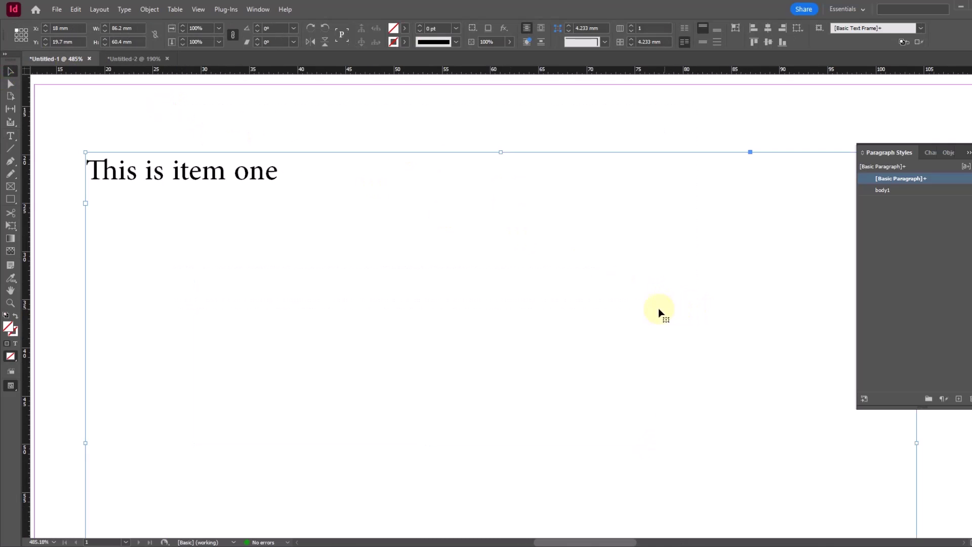
pyautogui.click(126, 59)
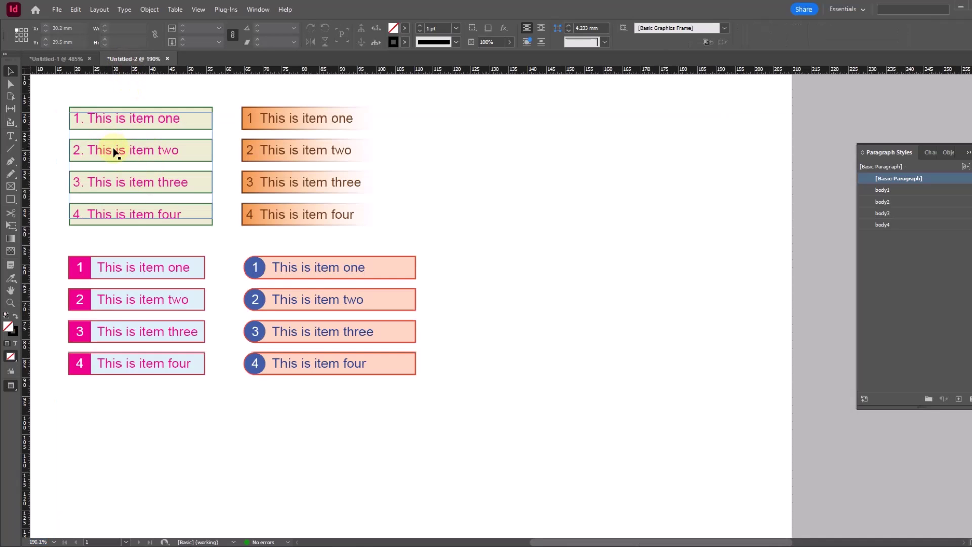
pyautogui.click(51, 58)
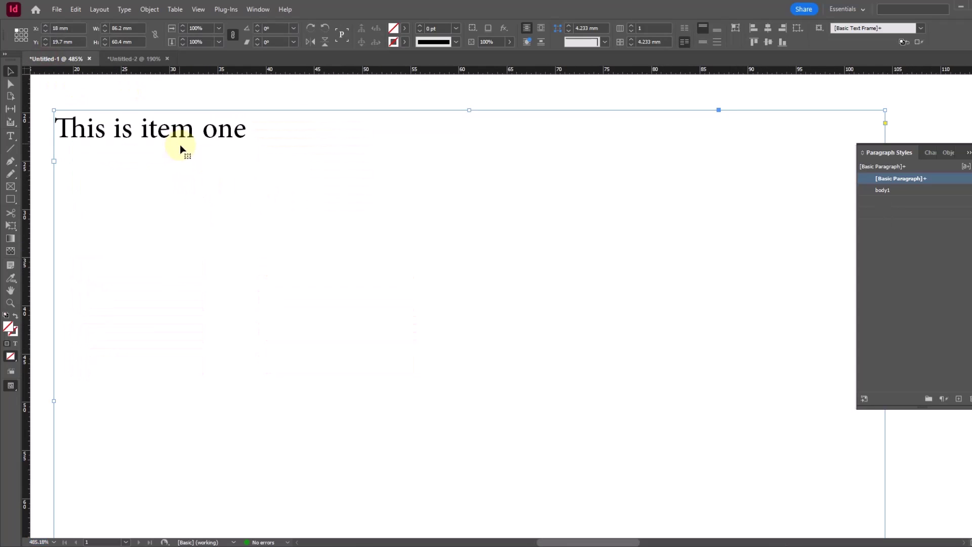
pyautogui.moveTo(841, 428); pyautogui.dragTo(723, 406)
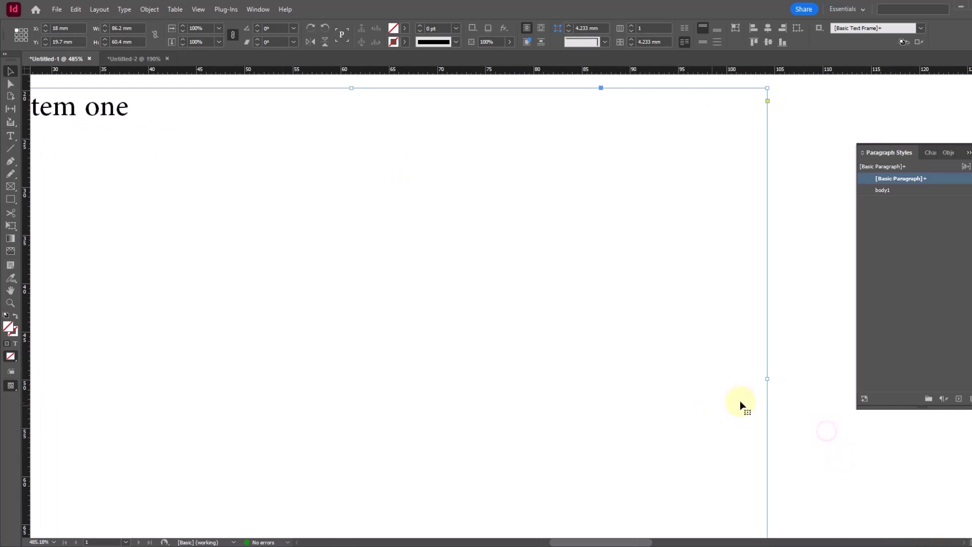
pyautogui.moveTo(767, 377); pyautogui.dragTo(441, 354)
pyautogui.moveTo(364, 314); pyautogui.dragTo(602, 354)
pyautogui.hscroll(1, 369, 225)
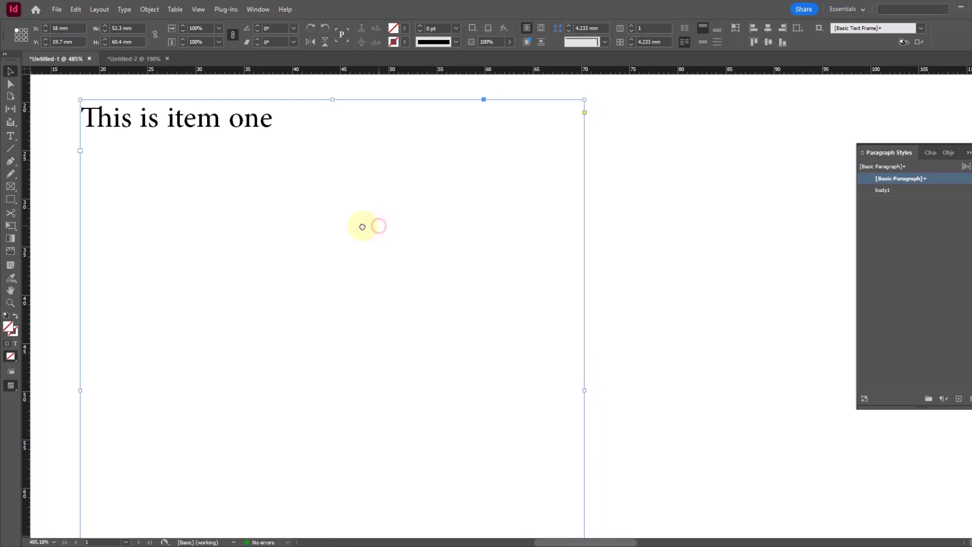
# Edit the body1 style's basic character formats to Times New Roman, 14 pt size and 22 pt leading.
pyautogui.rightClick(885, 192)
pyautogui.click(883, 197)
pyautogui.moveTo(448, 91); pyautogui.dragTo(543, 117)
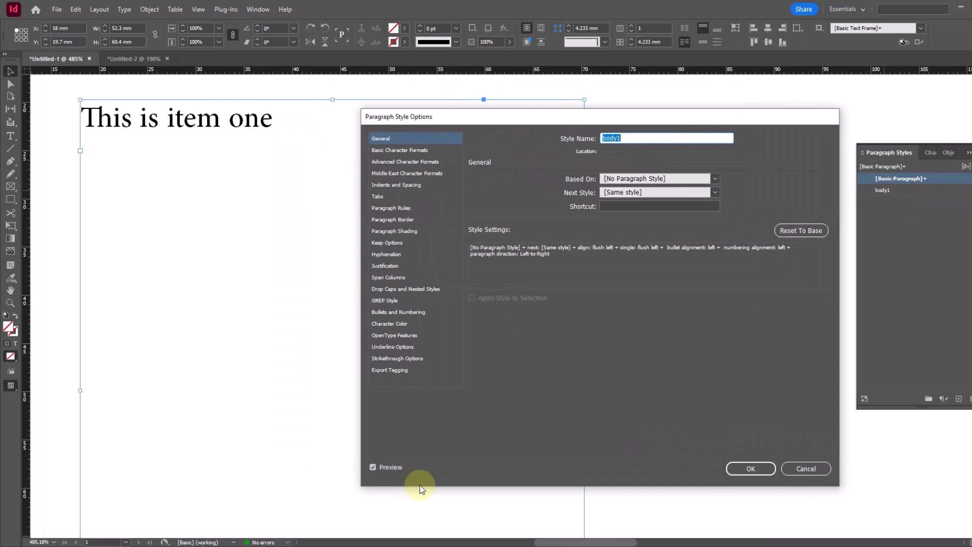
pyautogui.click(411, 150)
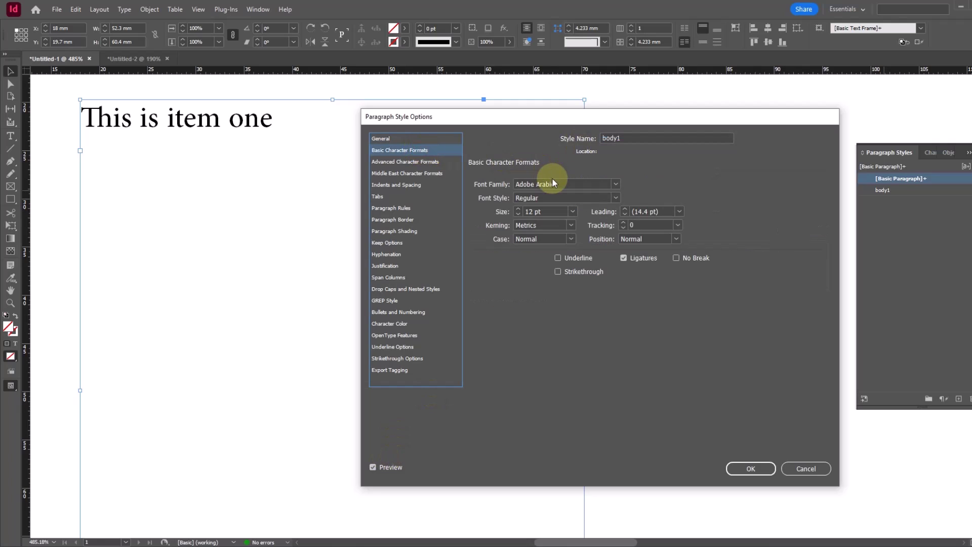
pyautogui.click(571, 186)
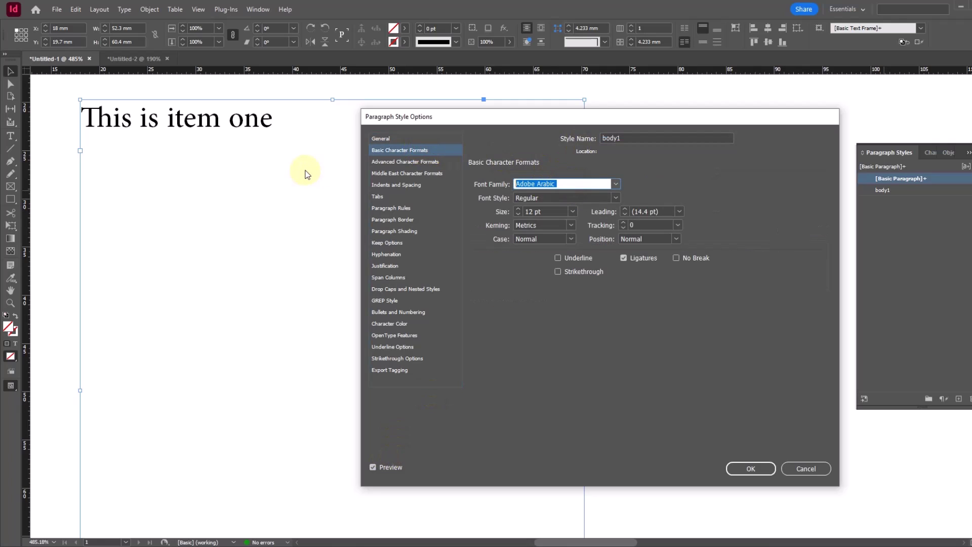
pyautogui.write('T')
pyautogui.press('Tab')
pyautogui.press('Tab')
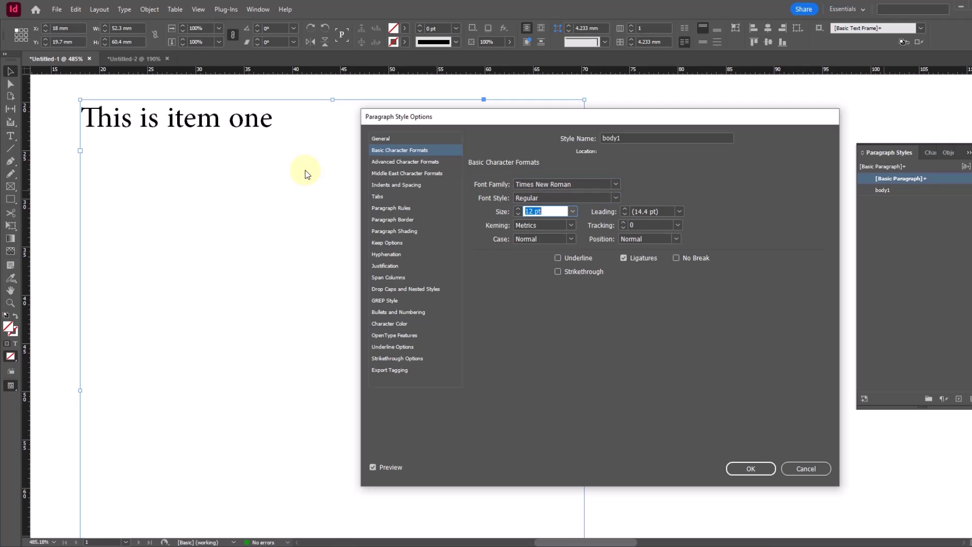
pyautogui.press('Tab')
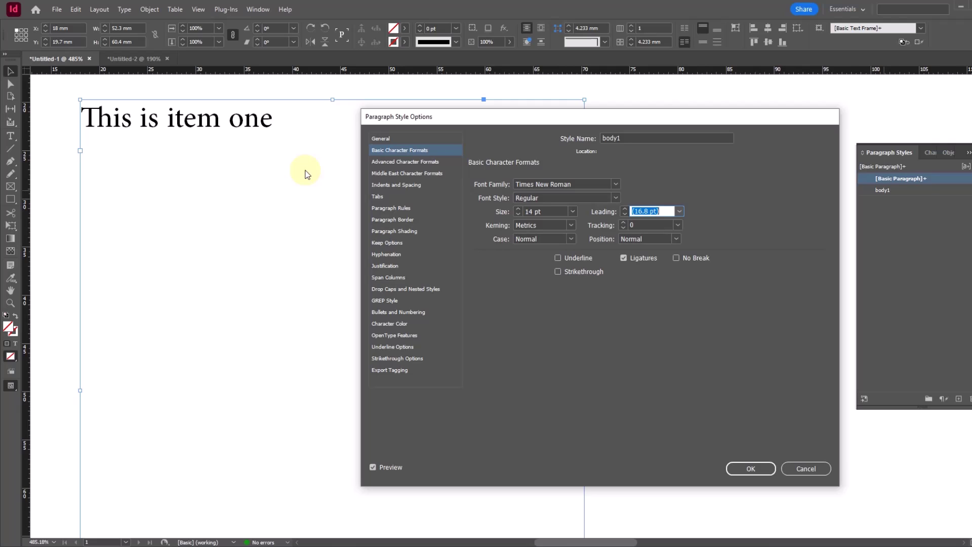
pyautogui.write('22')
pyautogui.press('Tab')
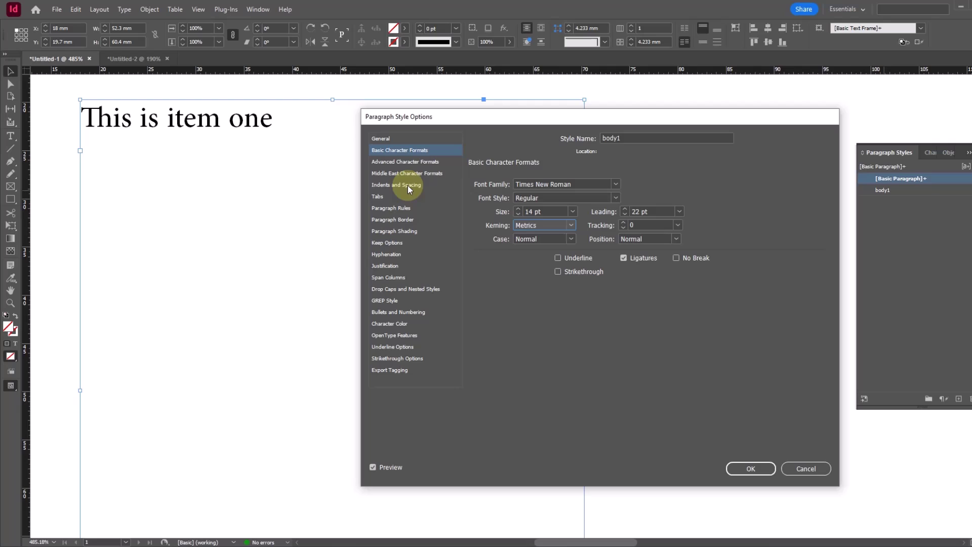
# Set the body1 style's list type to Numbers with the number expression ^#^>.
pyautogui.click(413, 314)
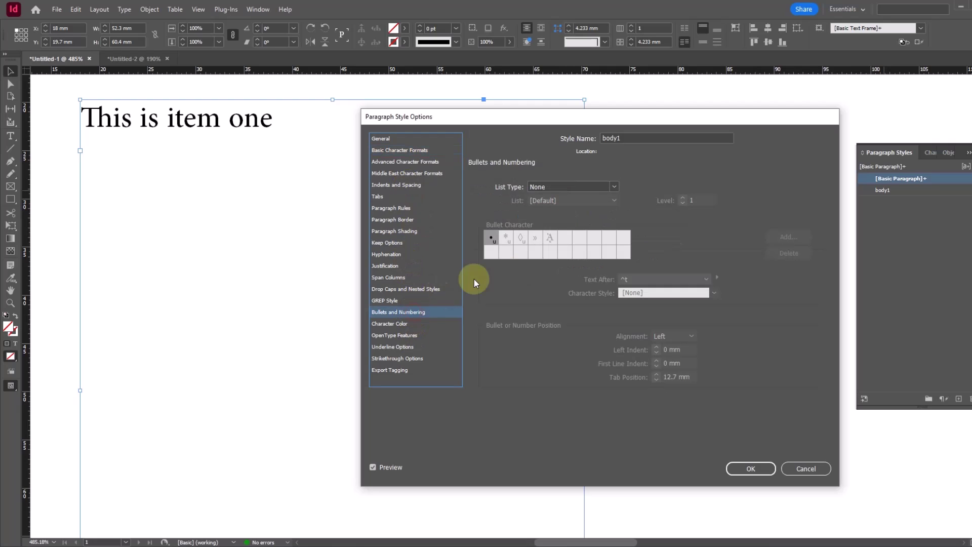
pyautogui.click(605, 187)
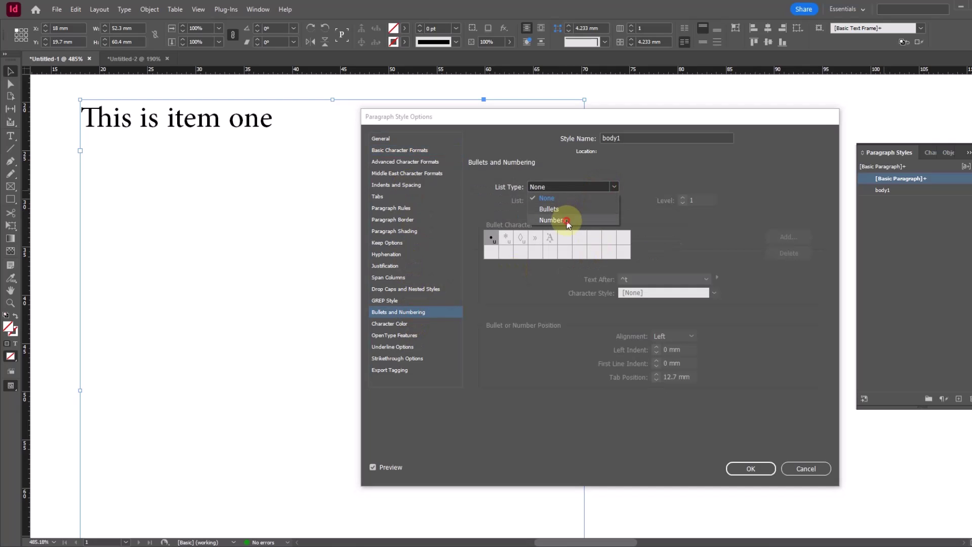
pyautogui.click(566, 217)
pyautogui.click(623, 251)
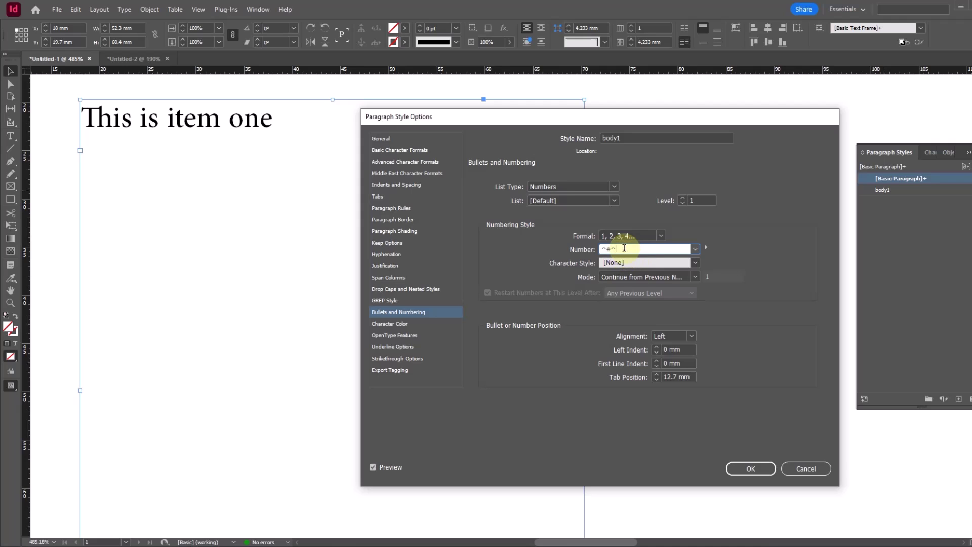
pyautogui.write('>')
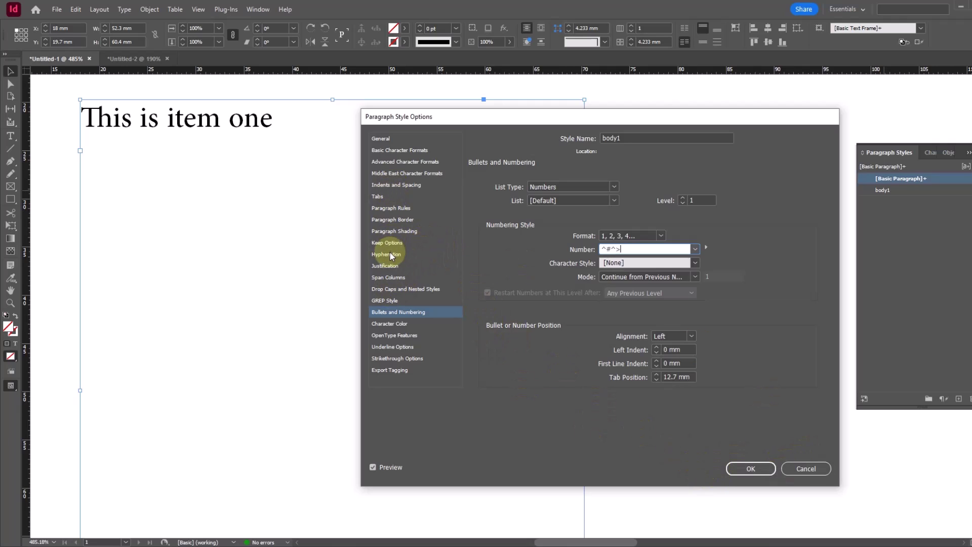
# Give the body1 style a 2 mm left indent and apply the style to the "This is item one" paragraph.
pyautogui.click(400, 185)
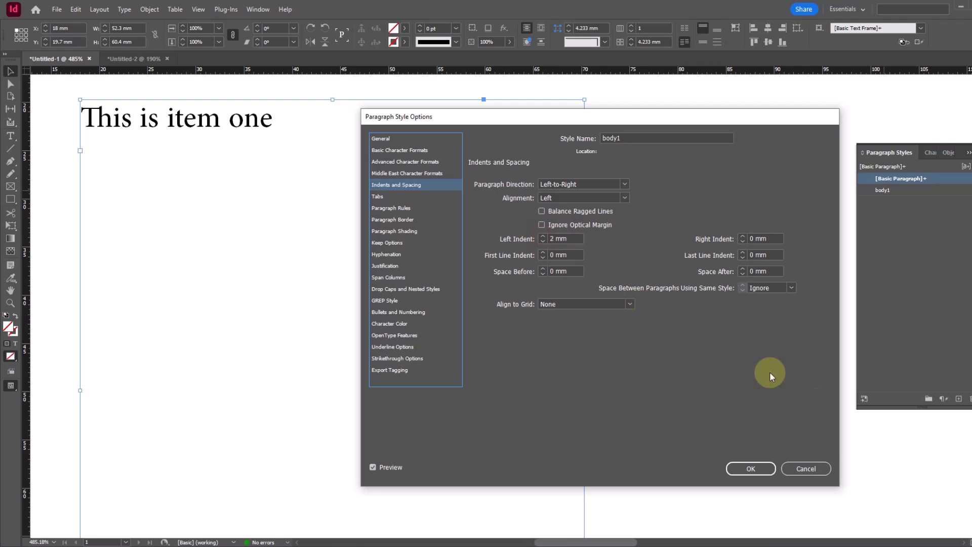
pyautogui.click(750, 468)
pyautogui.click(11, 136)
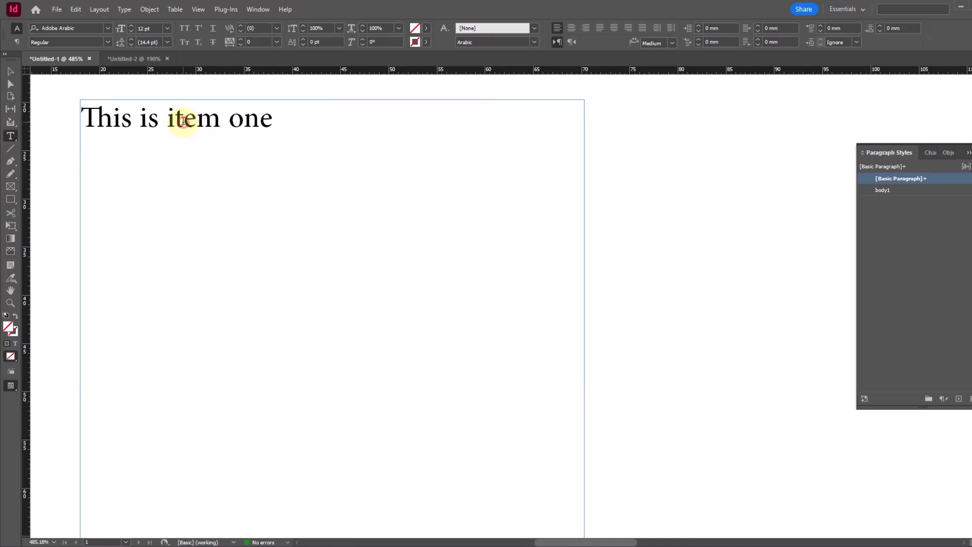
pyautogui.click(178, 122)
pyautogui.click(886, 191)
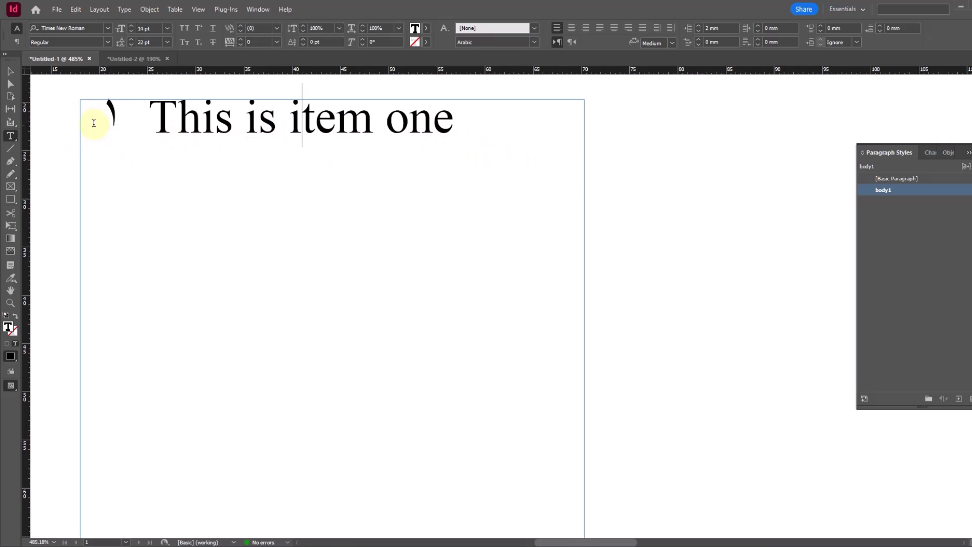
# Change the body1 style's language to English: USA.
pyautogui.rightClick(903, 188)
pyautogui.click(899, 191)
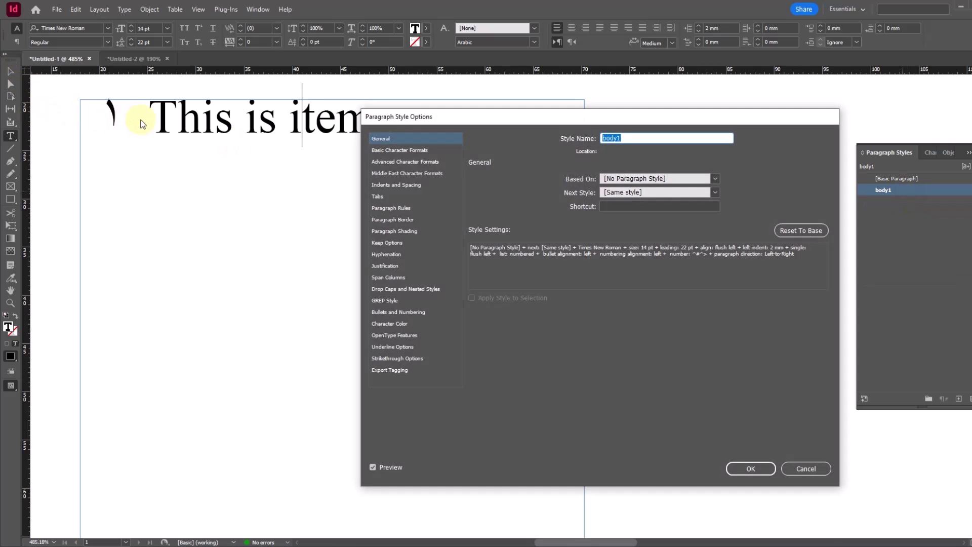
pyautogui.click(397, 150)
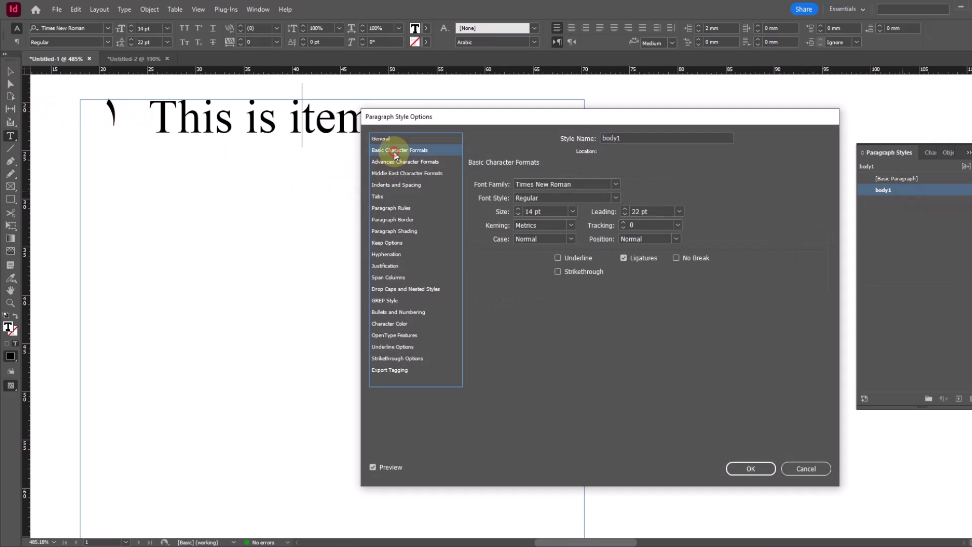
pyautogui.click(435, 162)
pyautogui.click(556, 245)
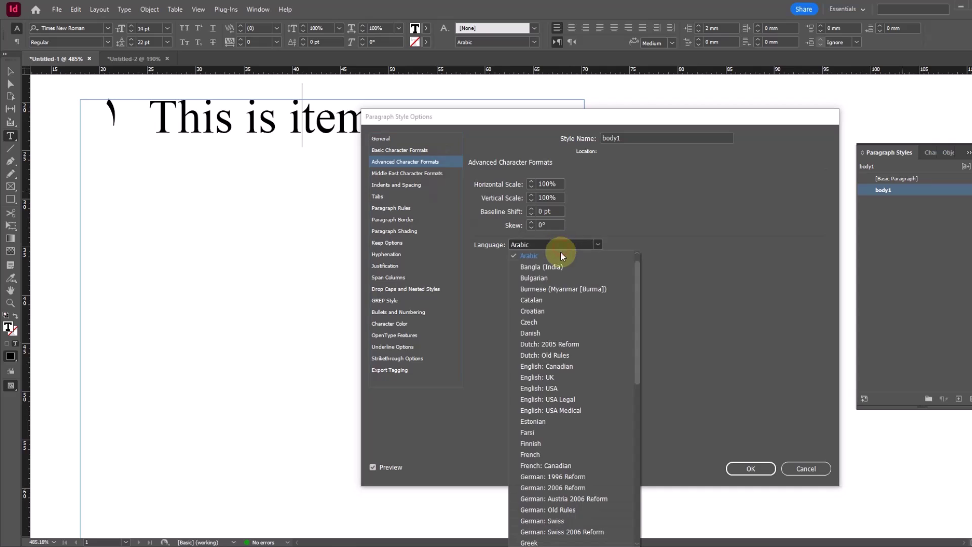
pyautogui.click(548, 388)
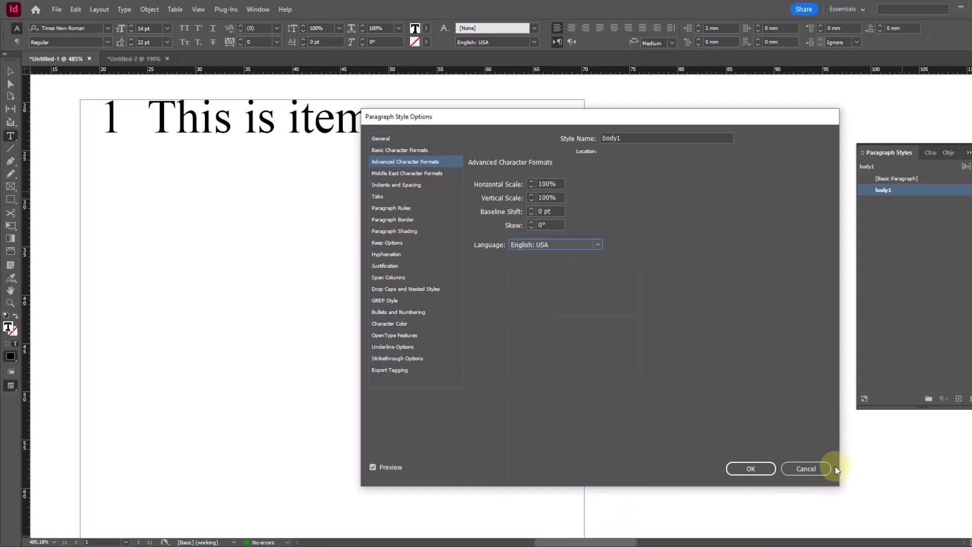
# Confirm the language change and turn on the paragraph border in the body1 style.
pyautogui.click(749, 468)
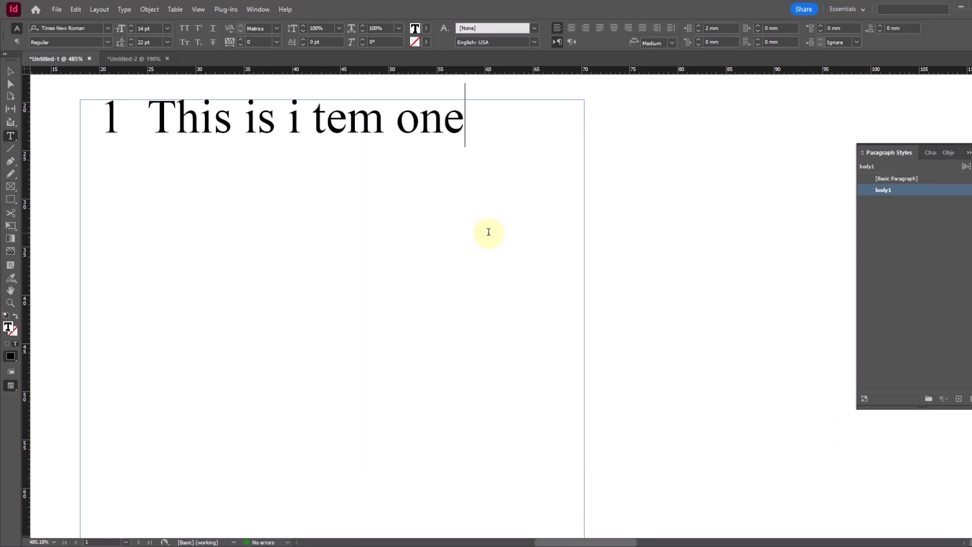
pyautogui.rightClick(884, 190)
pyautogui.click(897, 201)
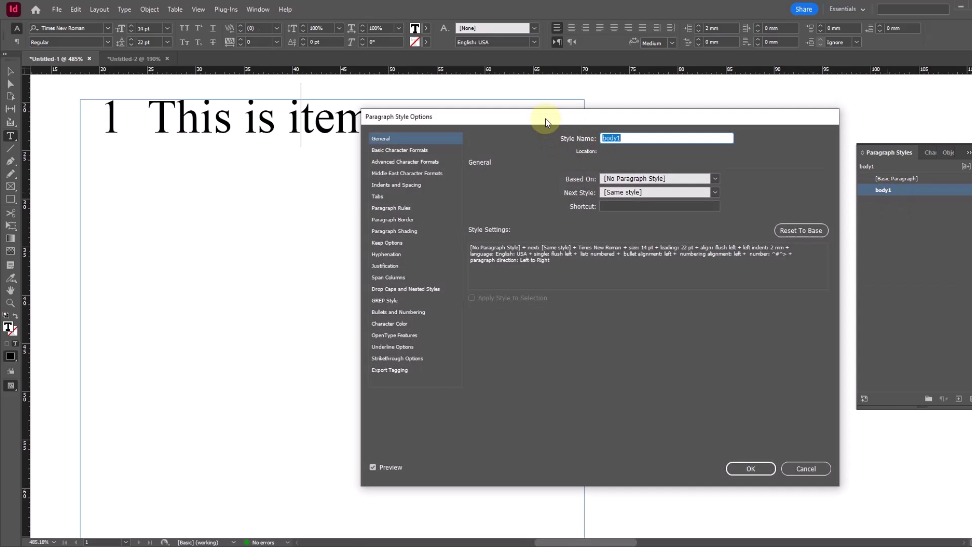
pyautogui.moveTo(543, 122); pyautogui.dragTo(687, 120)
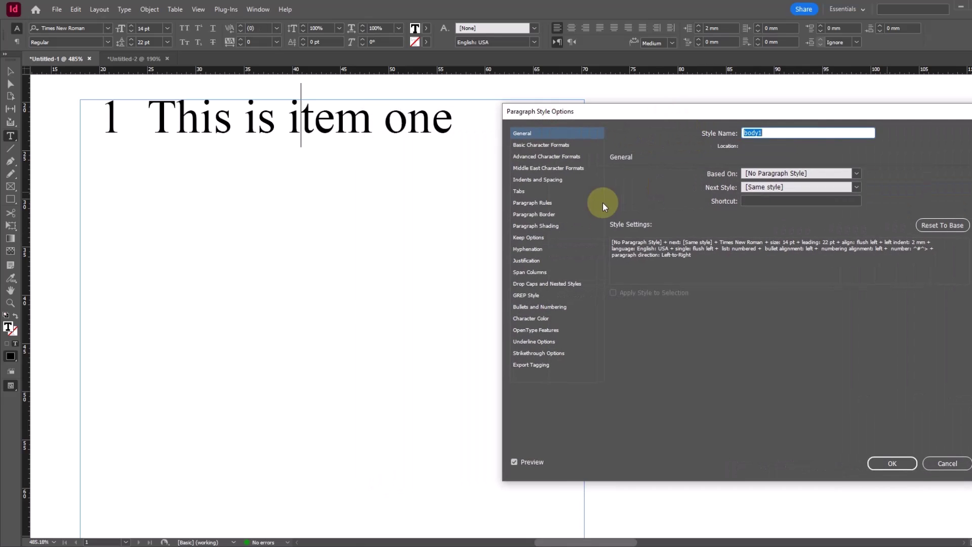
pyautogui.click(538, 214)
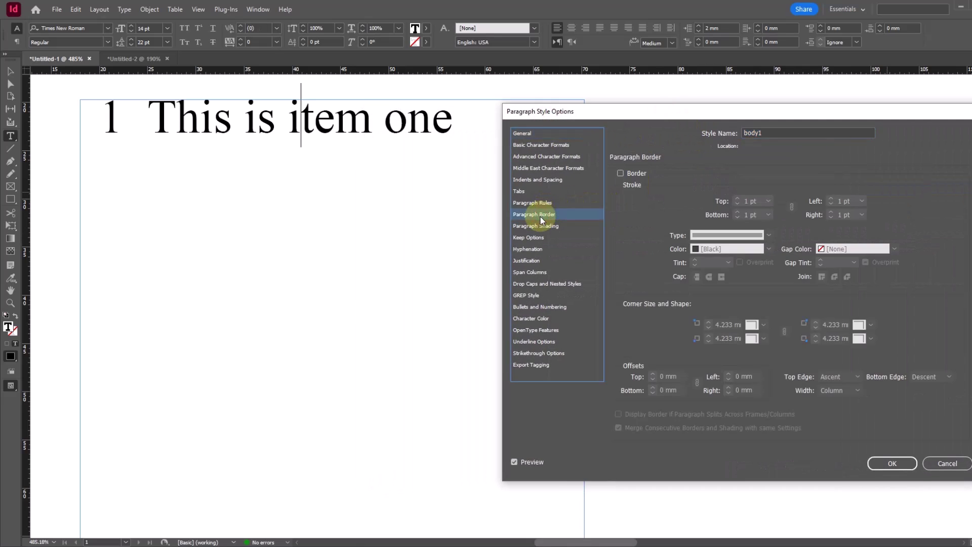
pyautogui.click(630, 173)
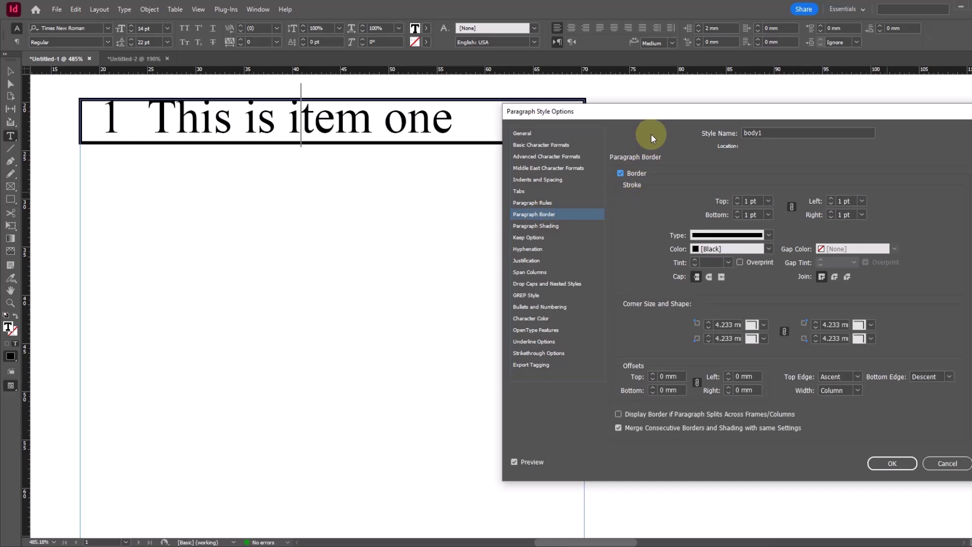
pyautogui.moveTo(666, 113); pyautogui.dragTo(682, 130)
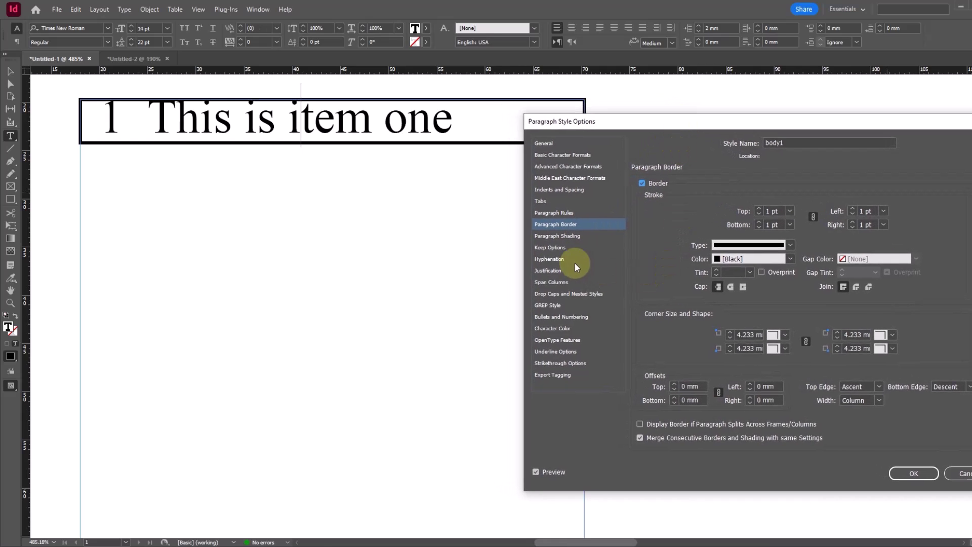
# Turn on paragraph shading in the body1 style and apply the style changes.
pyautogui.click(556, 236)
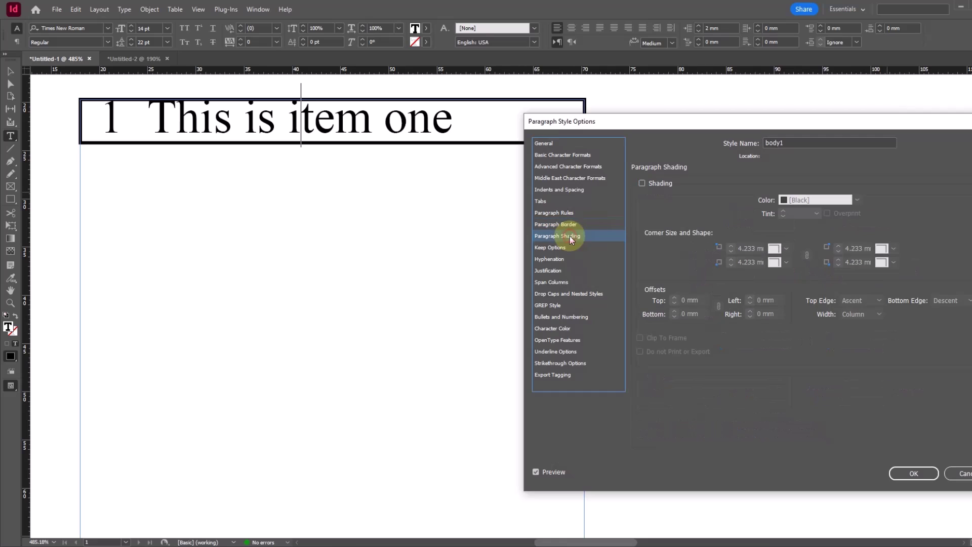
pyautogui.click(659, 185)
pyautogui.click(915, 472)
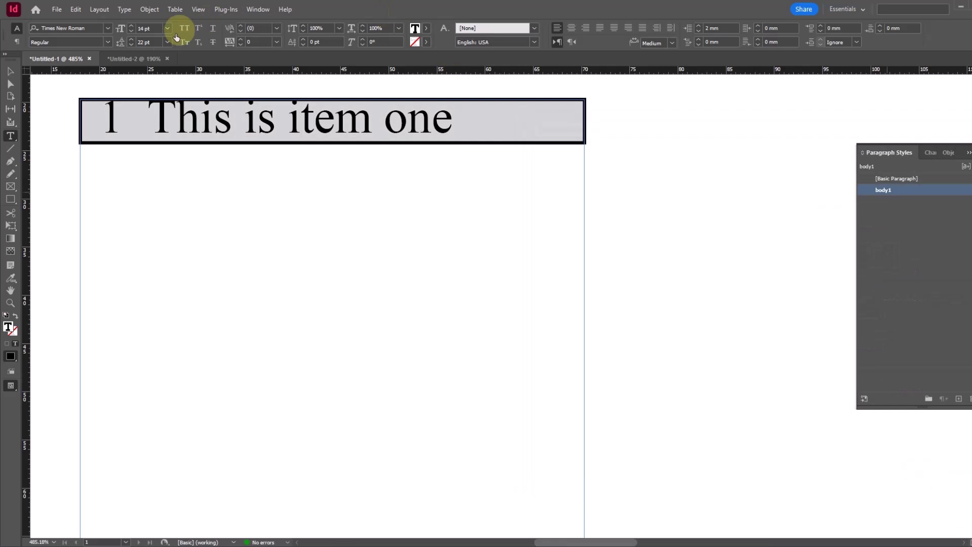
# Check the sample lists in Untitled-2, then set the body1 style's paragraph border color in Untitled-1 to C=85 M=31 Y=100 K=20 2.
pyautogui.click(134, 58)
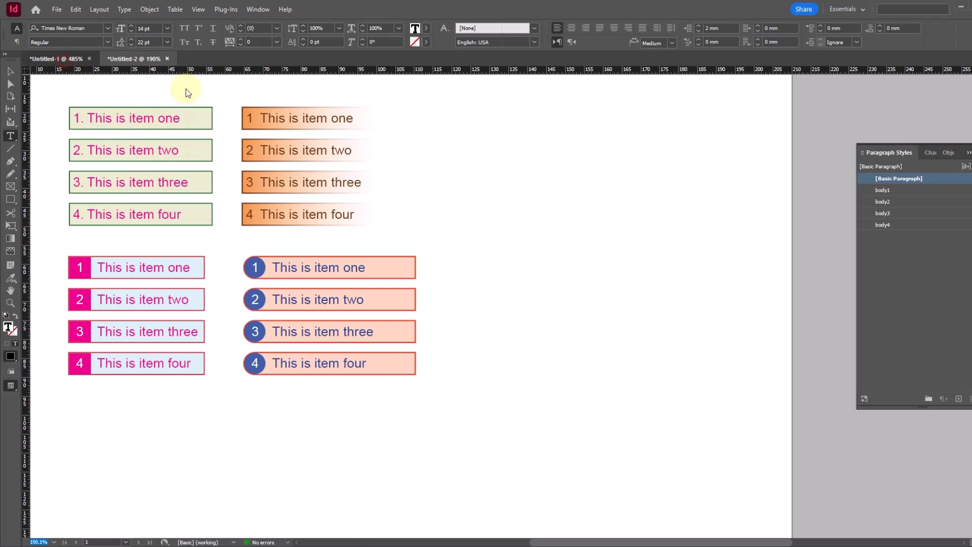
pyautogui.click(58, 59)
pyautogui.rightClick(892, 191)
pyautogui.click(892, 195)
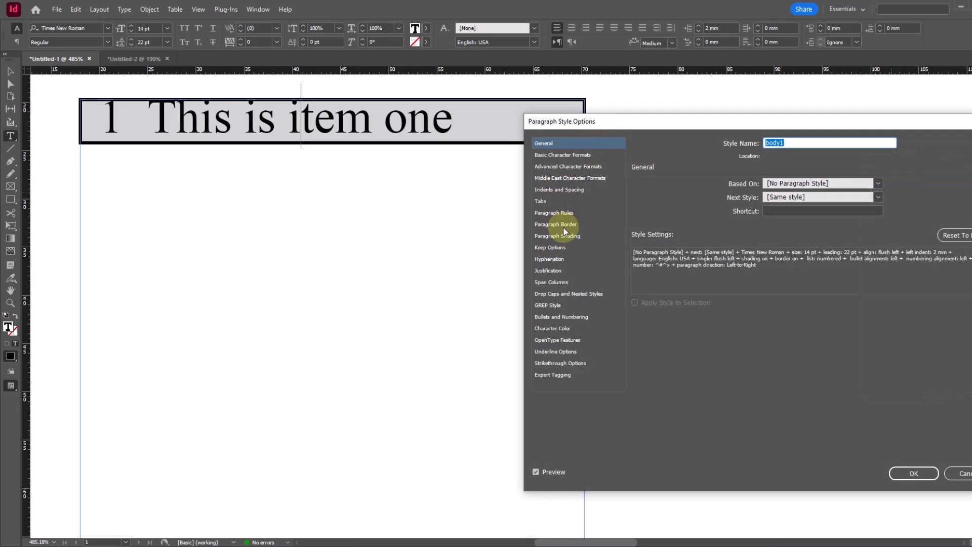
pyautogui.click(566, 226)
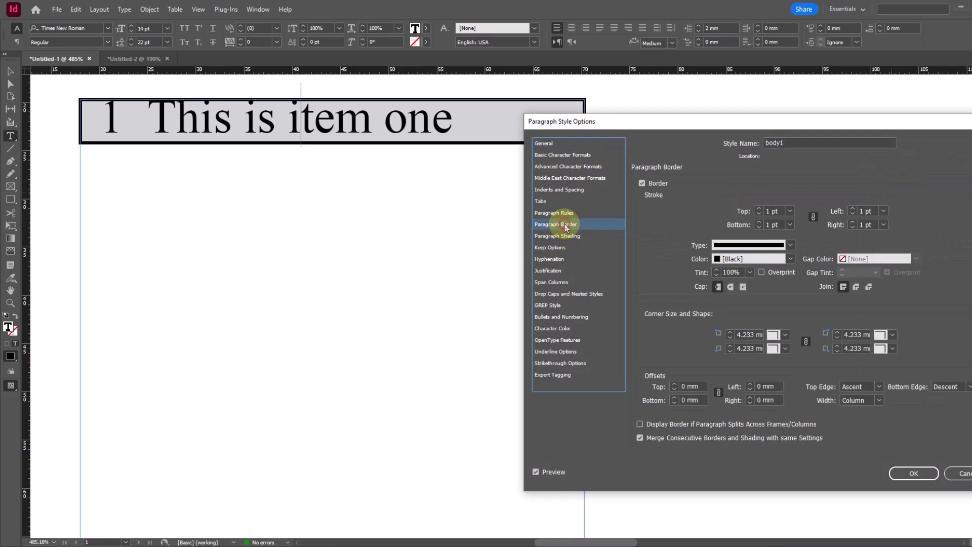
pyautogui.click(791, 248)
pyautogui.click(791, 246)
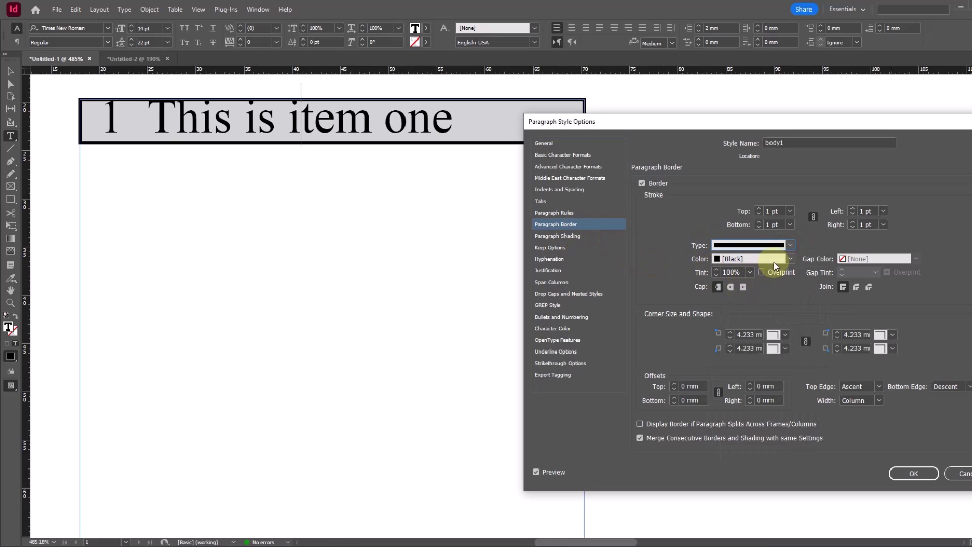
pyautogui.click(789, 258)
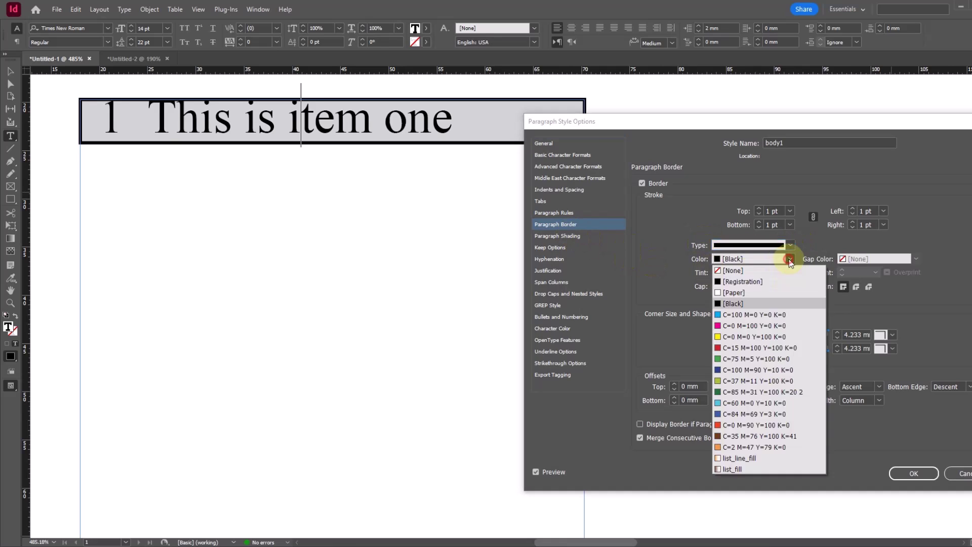
pyautogui.click(740, 392)
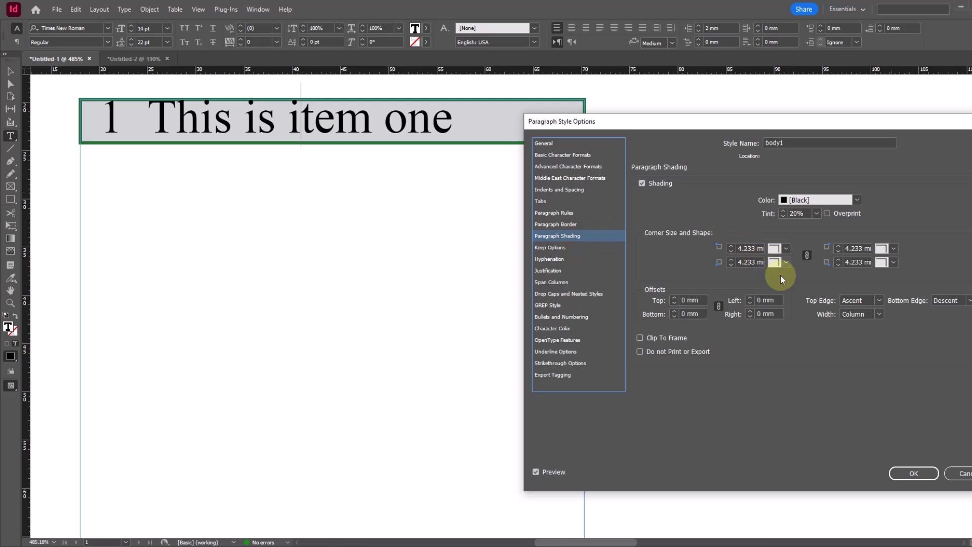
# Set the body1 style's paragraph shading color to C=85 M=31 Y=100 K=20 2 and apply the changes.
pyautogui.click(856, 200)
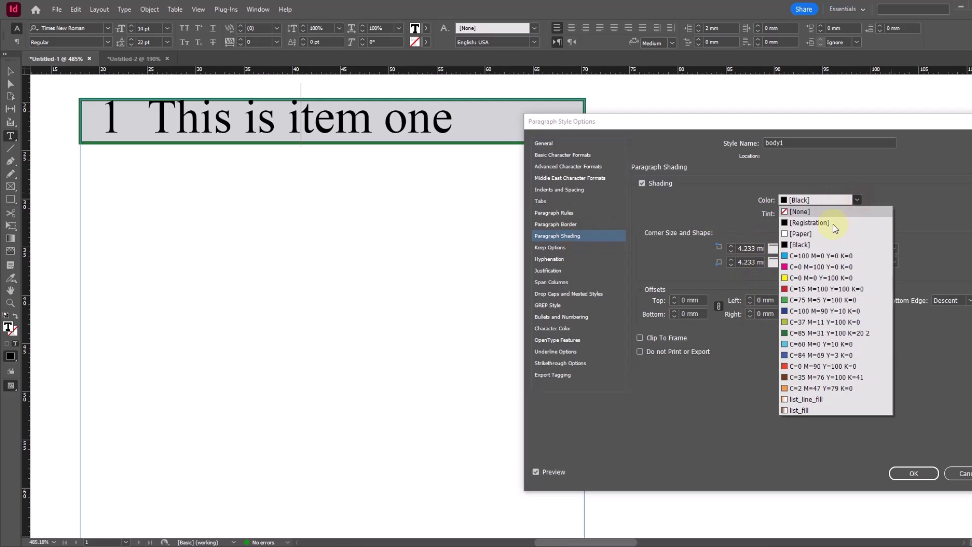
pyautogui.click(799, 330)
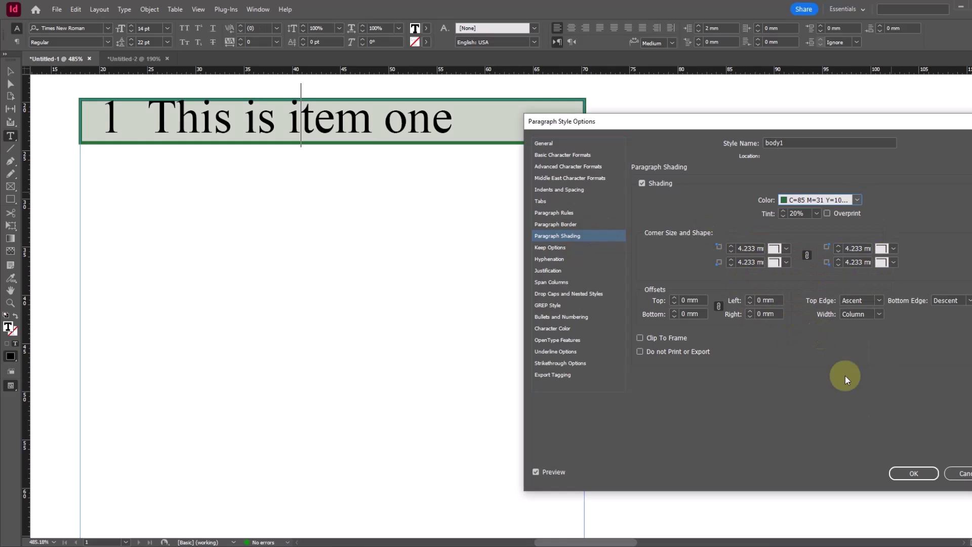
pyautogui.click(901, 472)
# Check the sample list's text color in Untitled-2 and set the body1 style's character color to C=0 M=100 Y=0 K=0.
pyautogui.click(130, 58)
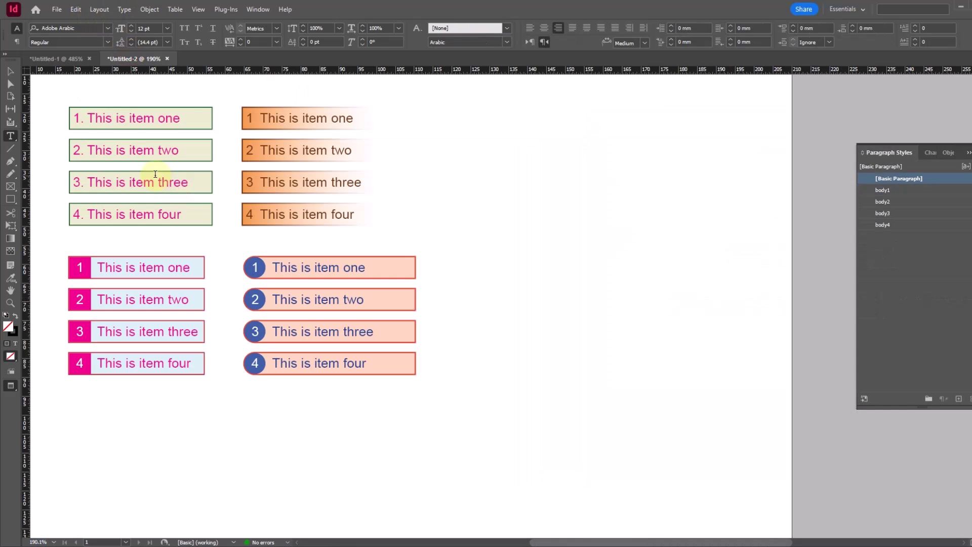
pyautogui.click(60, 58)
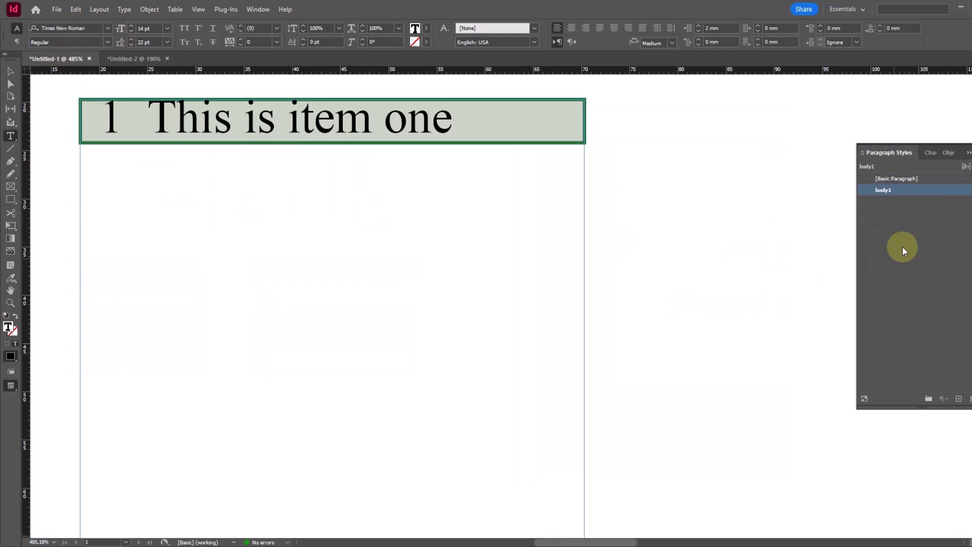
pyautogui.rightClick(881, 198)
pyautogui.click(832, 192)
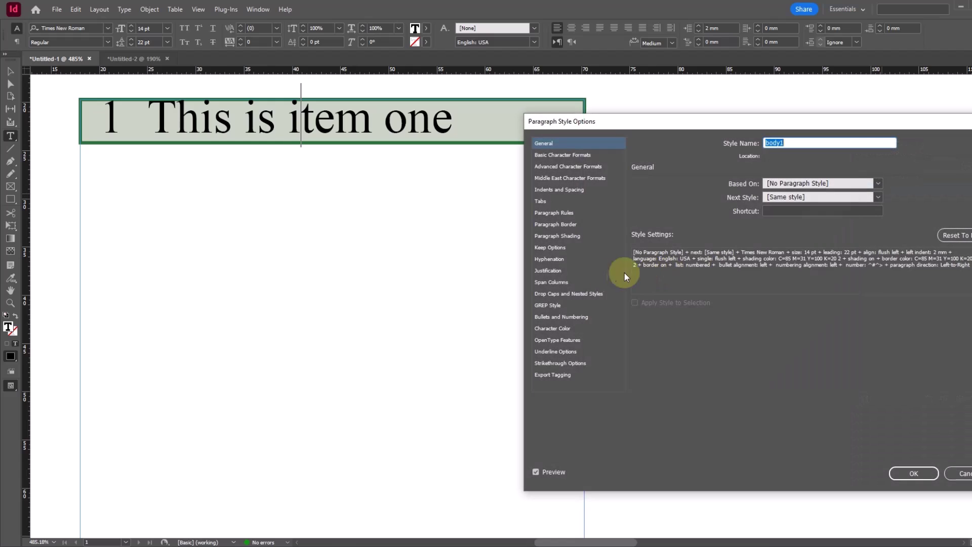
pyautogui.click(556, 328)
pyautogui.scroll(-3, 797, 237)
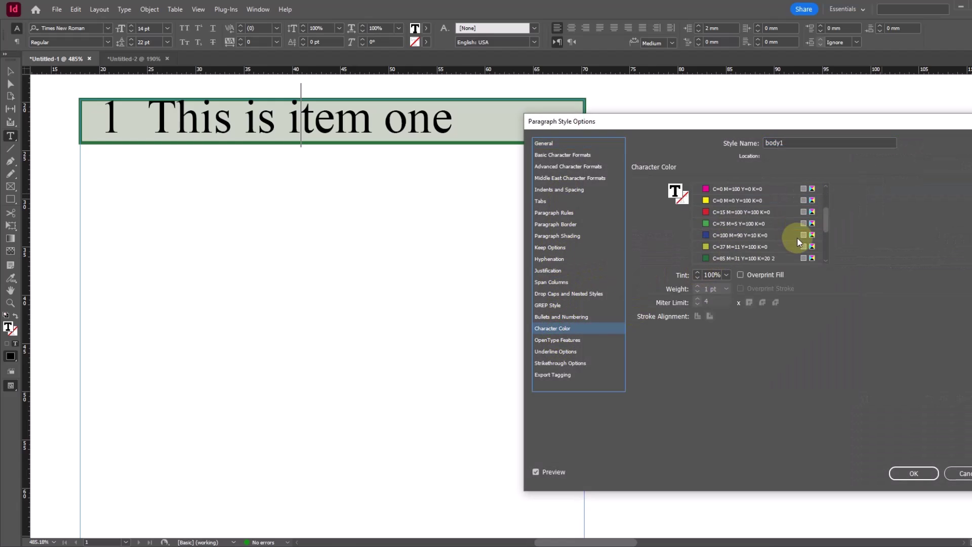
pyautogui.scroll(2, 798, 238)
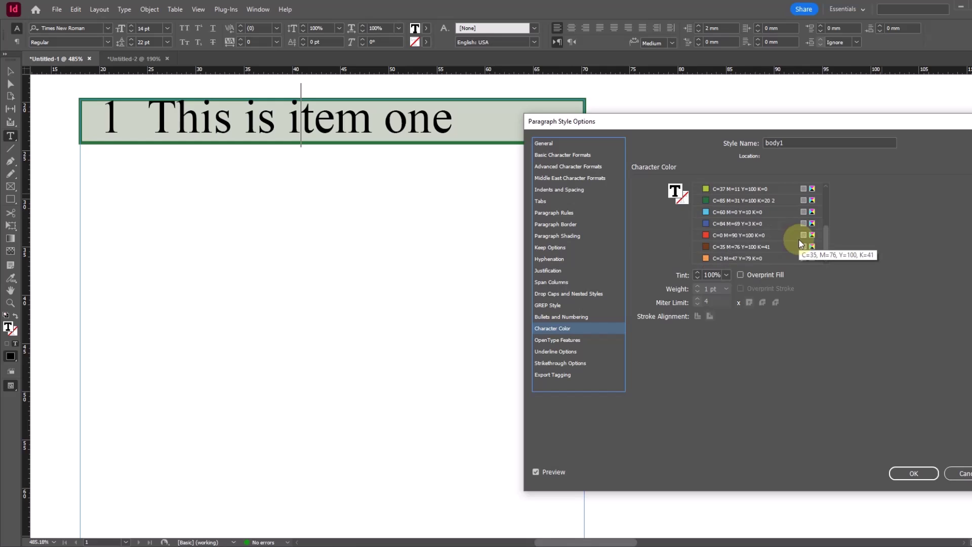
pyautogui.click(751, 248)
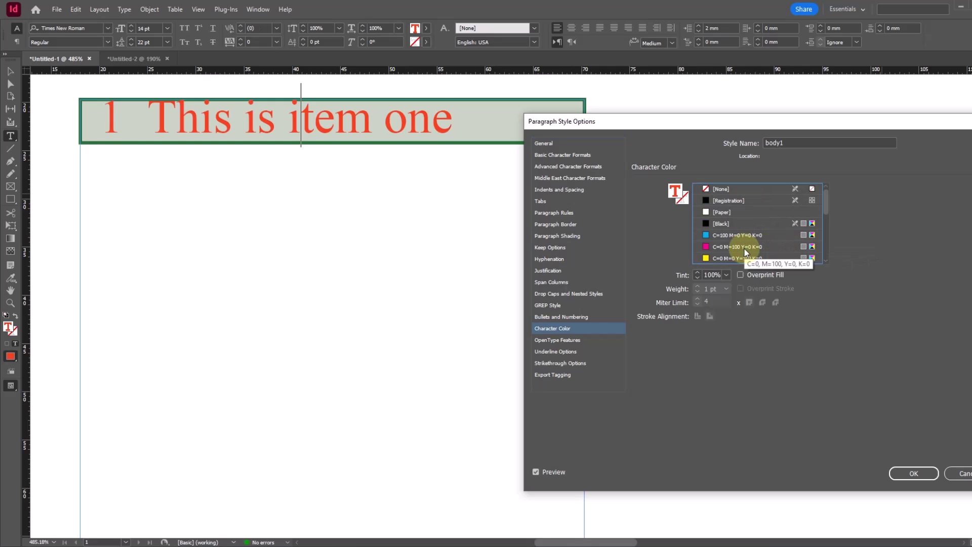
pyautogui.click(728, 246)
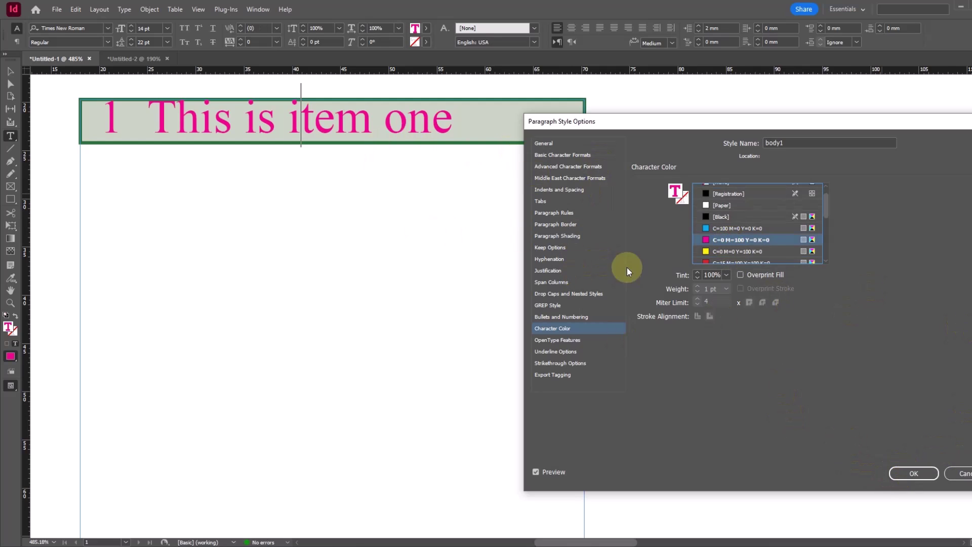
# Unlink the offsets and give both the paragraph border and the paragraph shading of body1 a 1 mm top offset.
pyautogui.click(568, 227)
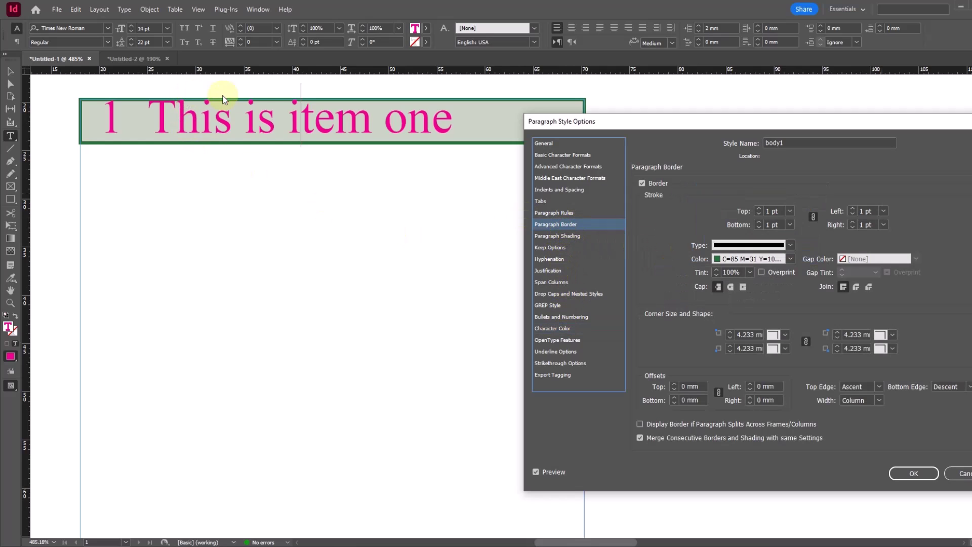
pyautogui.click(719, 392)
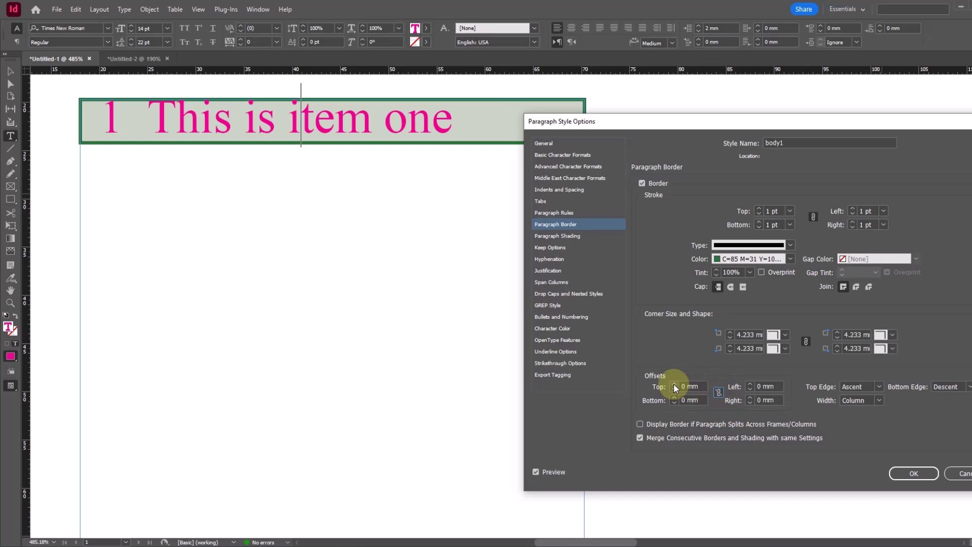
pyautogui.click(673, 384)
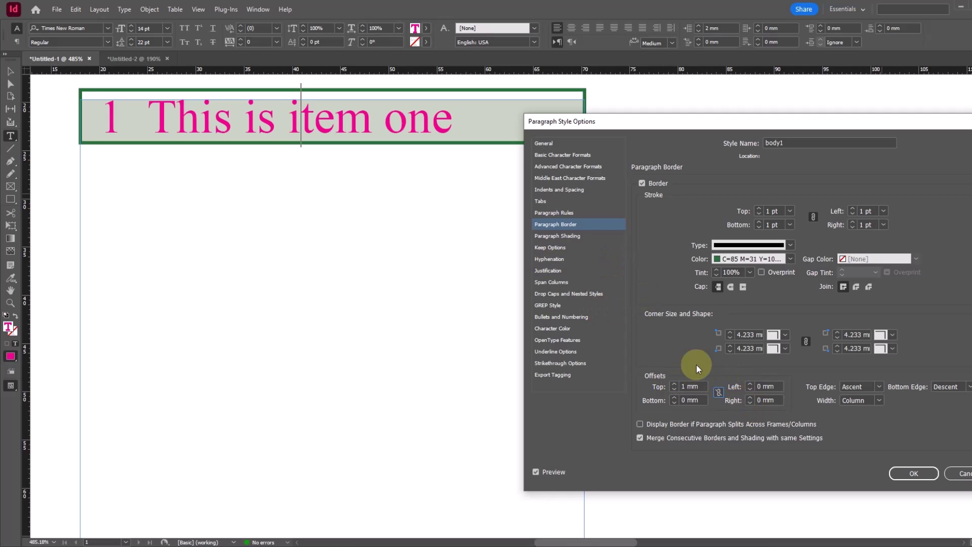
pyautogui.click(575, 237)
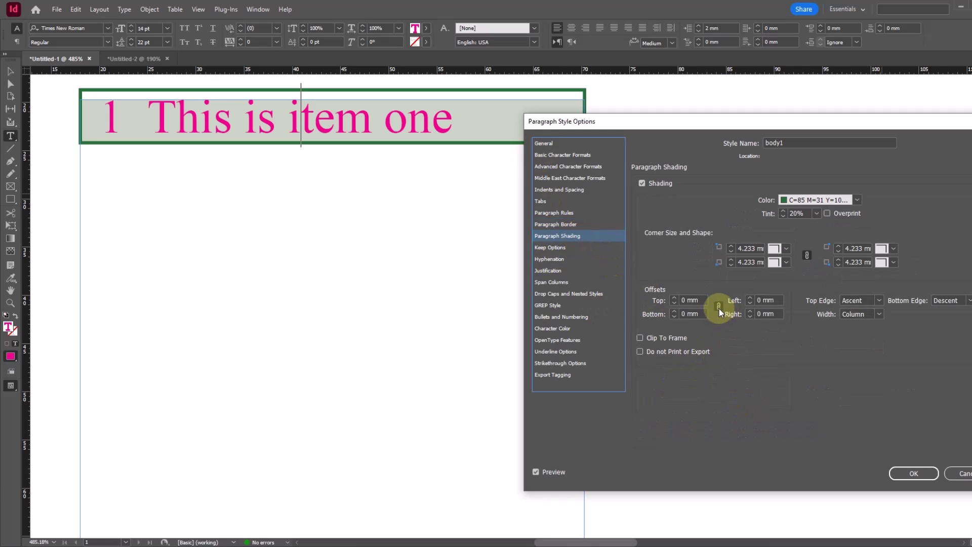
pyautogui.click(673, 298)
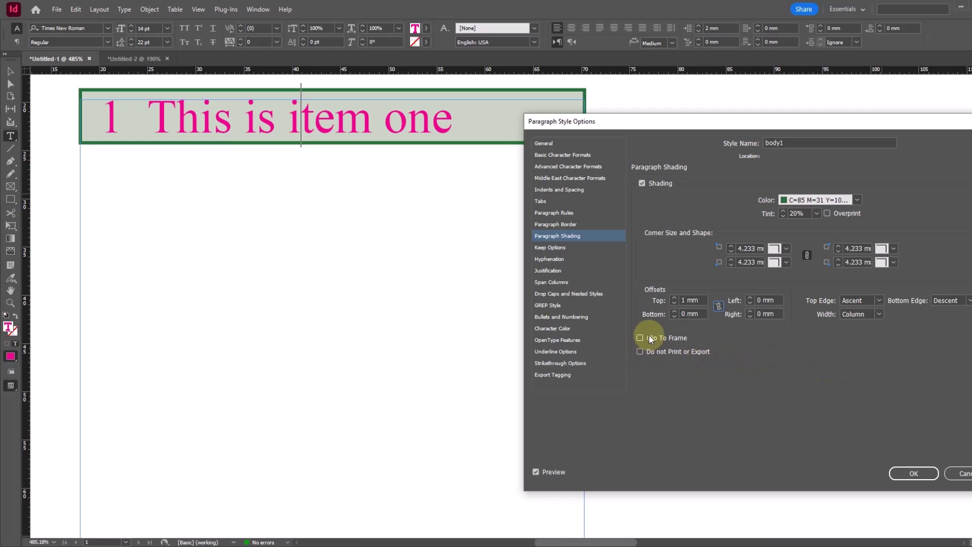
# Turn off merging of consecutive borders and shading with same settings in the body1 style and apply the changes.
pyautogui.click(572, 225)
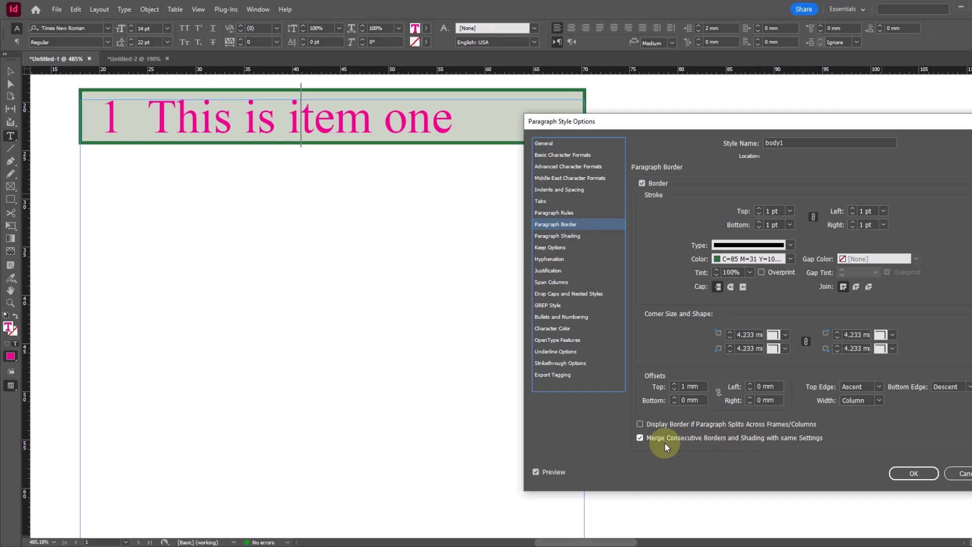
pyautogui.click(640, 438)
pyautogui.click(914, 473)
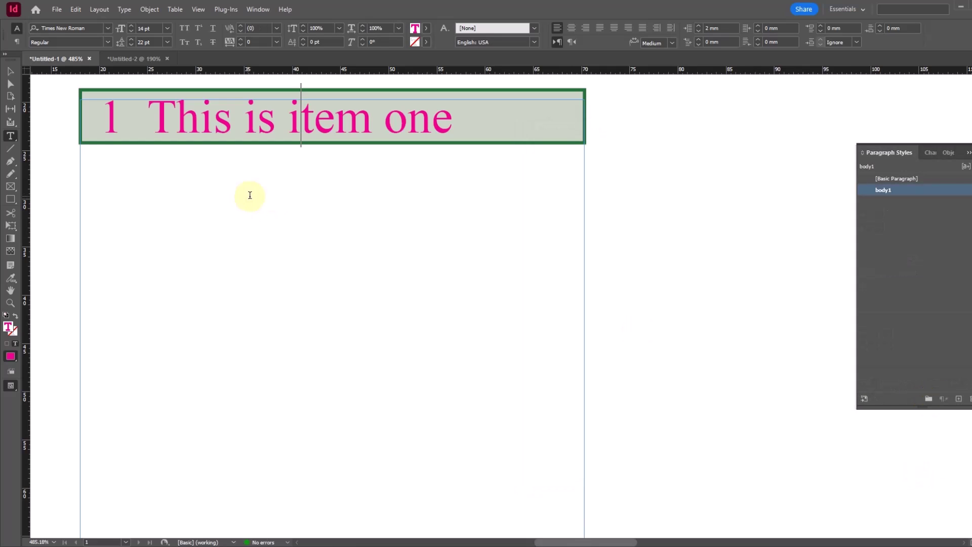
# Add a second list paragraph reading "This is item two" below item one in the text frame.
pyautogui.click(442, 184)
pyautogui.click(10, 71)
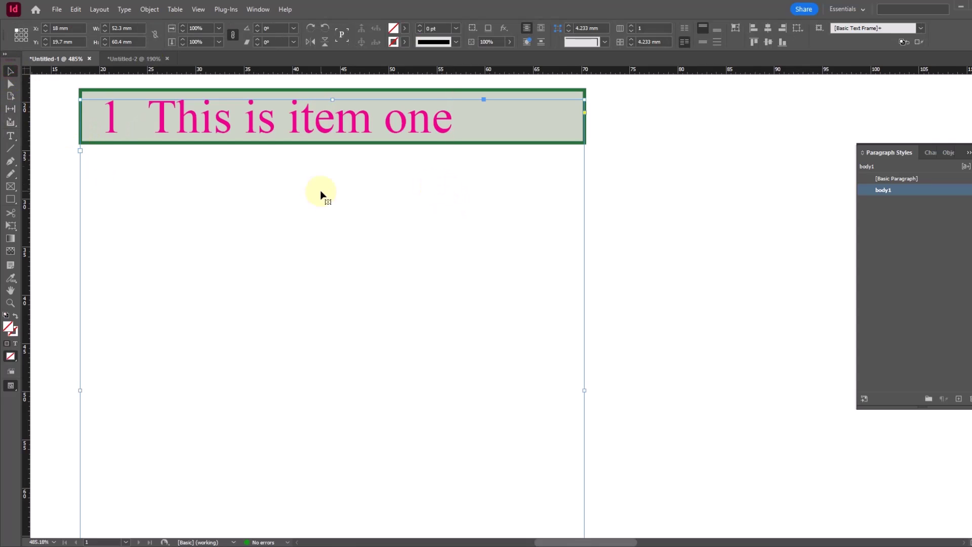
pyautogui.keyDown('alt'); pyautogui.click(336, 186); pyautogui.keyUp('alt')
pyautogui.moveTo(445, 254); pyautogui.dragTo(363, 157)
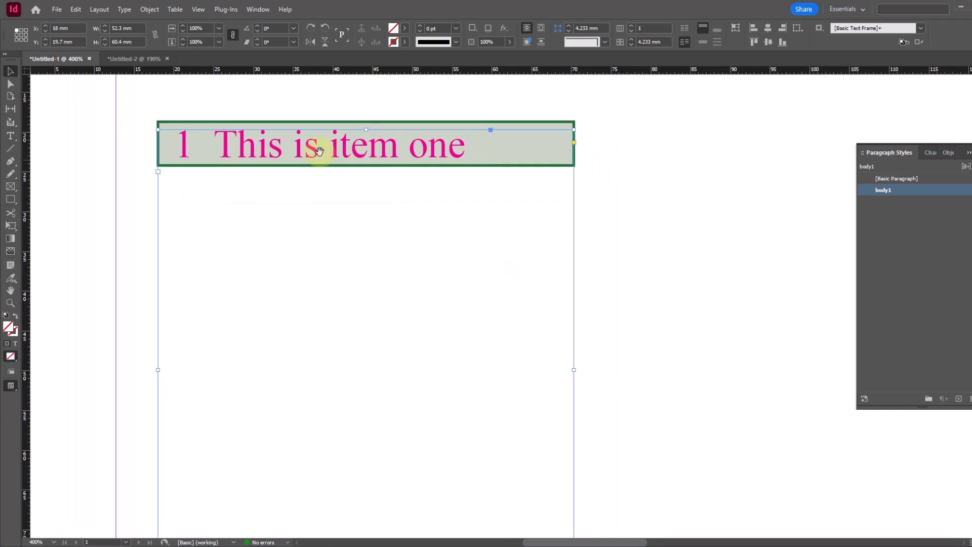
pyautogui.click(11, 135)
pyautogui.click(498, 161)
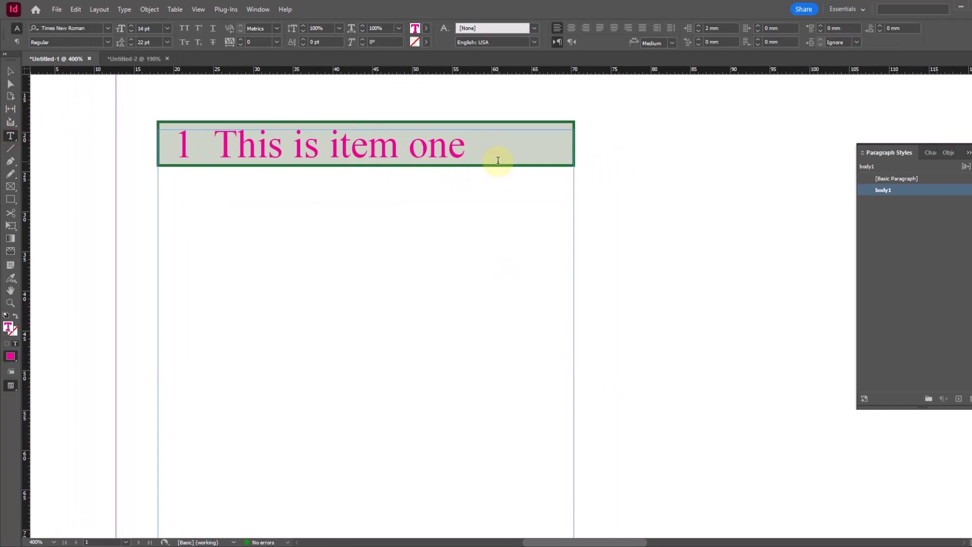
pyautogui.write('This is ')
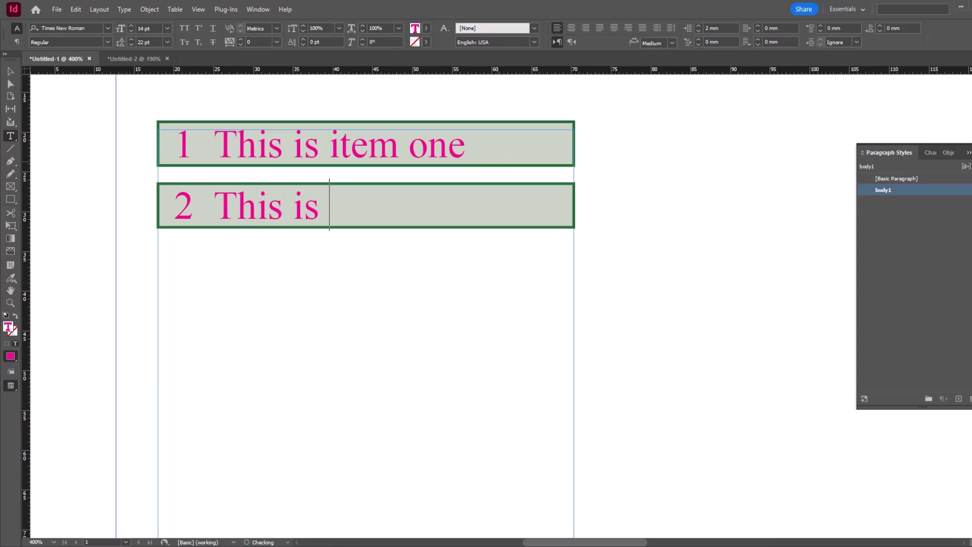
pyautogui.write('item two')
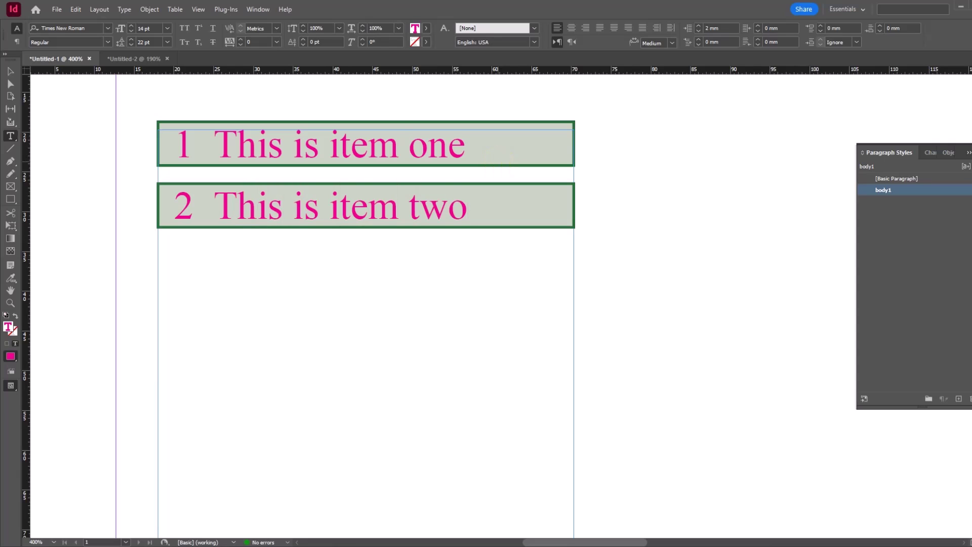
# Add a third list paragraph reading "This is item three" below item two in the text frame.
pyautogui.write(' 3\tThis uis')
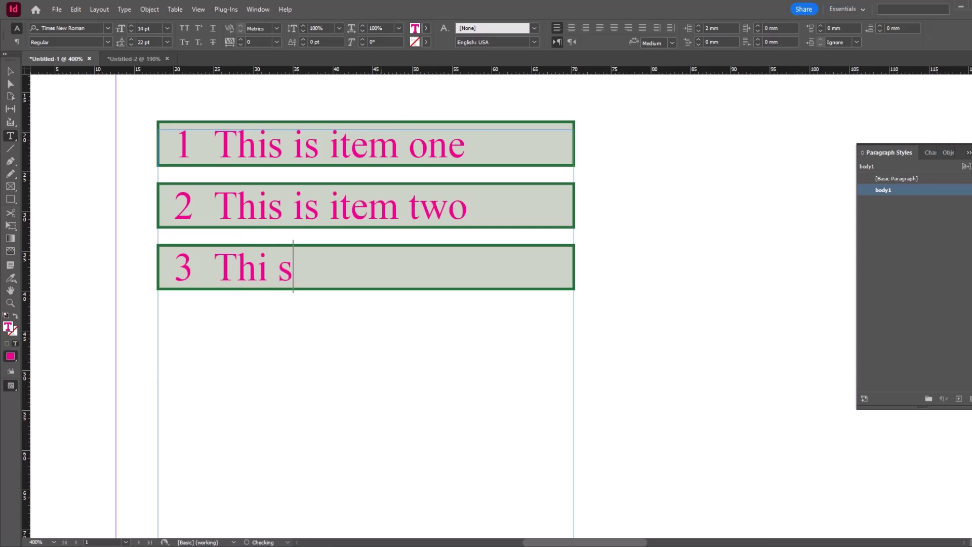
pyautogui.press('BackSpace')
pyautogui.press('BackSpace')
pyautogui.write('s uis')
pyautogui.press('BackSpace')
pyautogui.press('BackSpace')
pyautogui.press('BackSpace')
pyautogui.press('BackSpace')
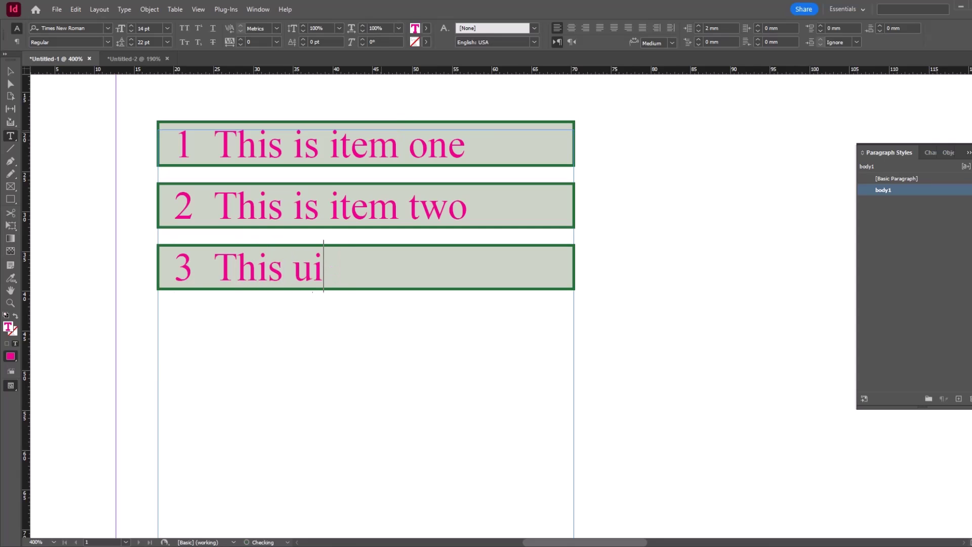
pyautogui.write('is item three')
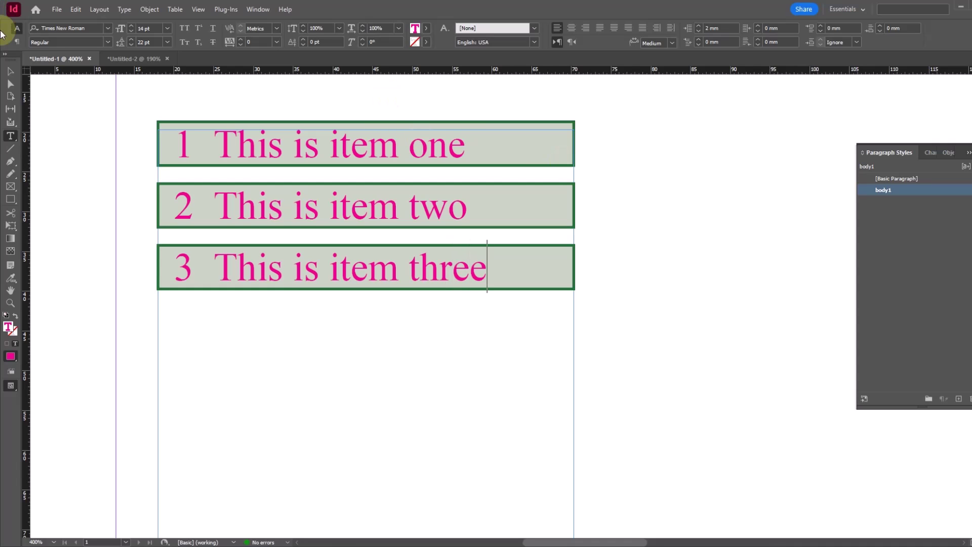
# Edit the body1 style's paragraph border, unlinking the corners and giving the top-right corner a 3 mm Bevel.
pyautogui.click(10, 71)
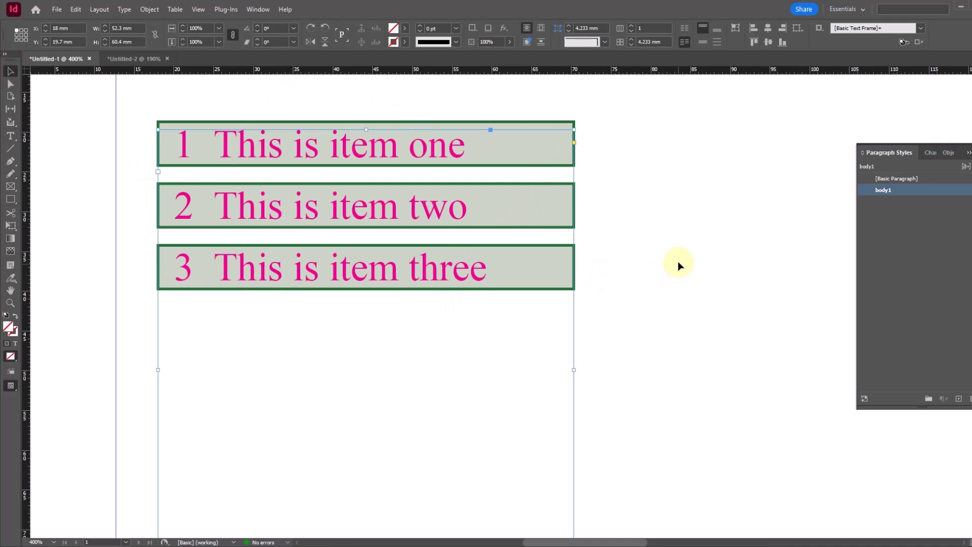
pyautogui.hscroll(2, 658, 258)
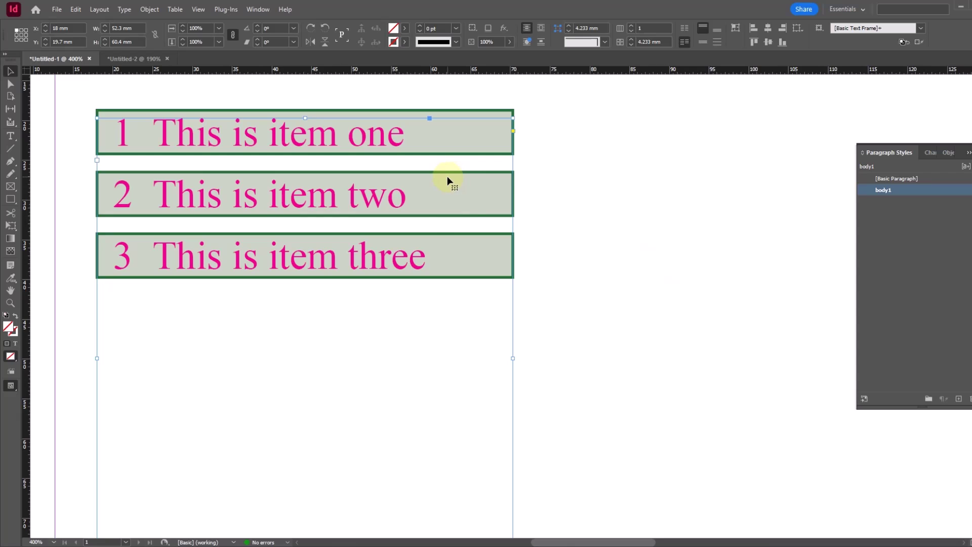
pyautogui.rightClick(914, 190)
pyautogui.click(926, 203)
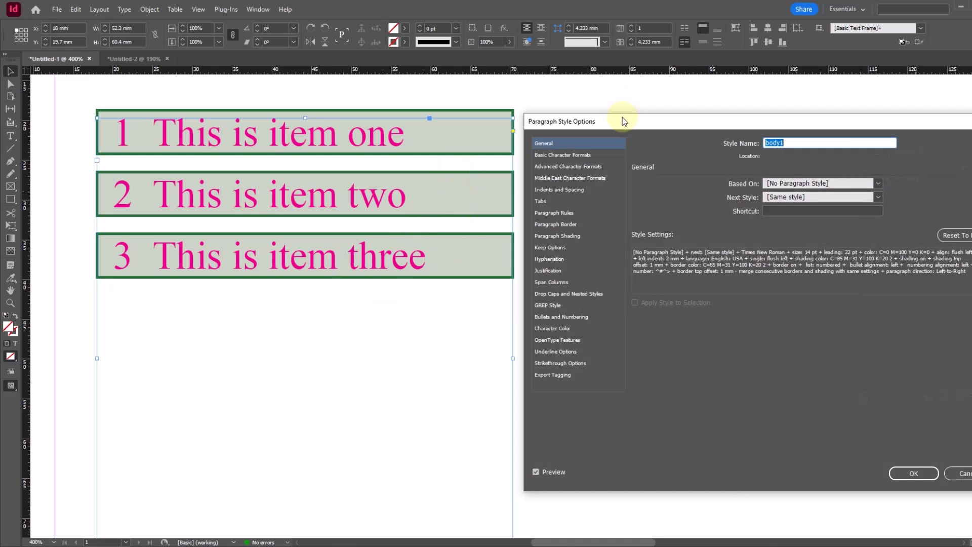
pyautogui.moveTo(625, 123); pyautogui.dragTo(627, 68)
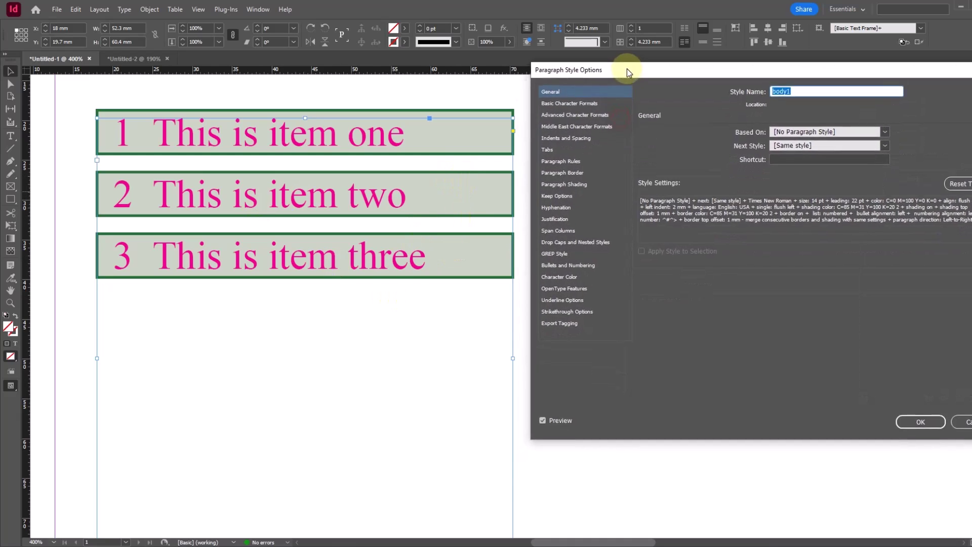
pyautogui.click(569, 172)
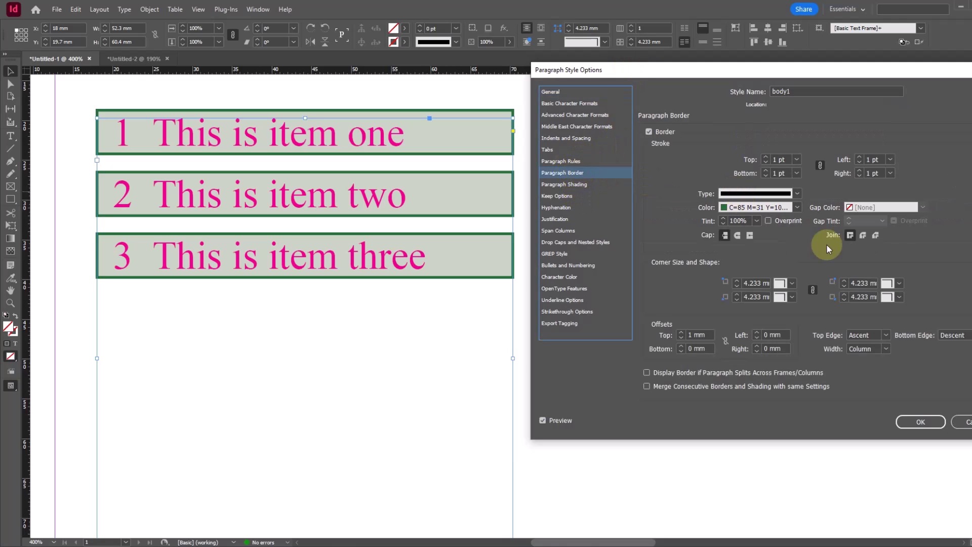
pyautogui.click(812, 292)
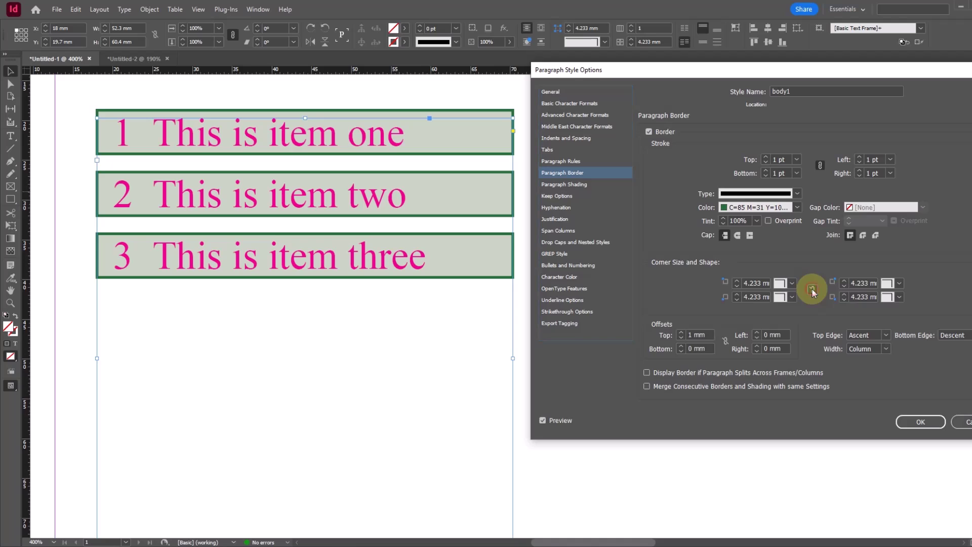
pyautogui.click(900, 283)
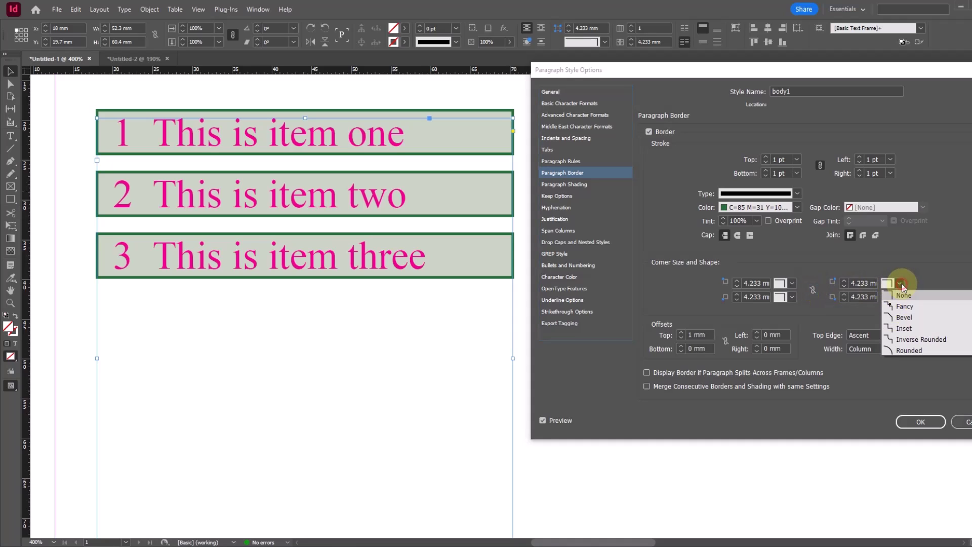
pyautogui.click(906, 314)
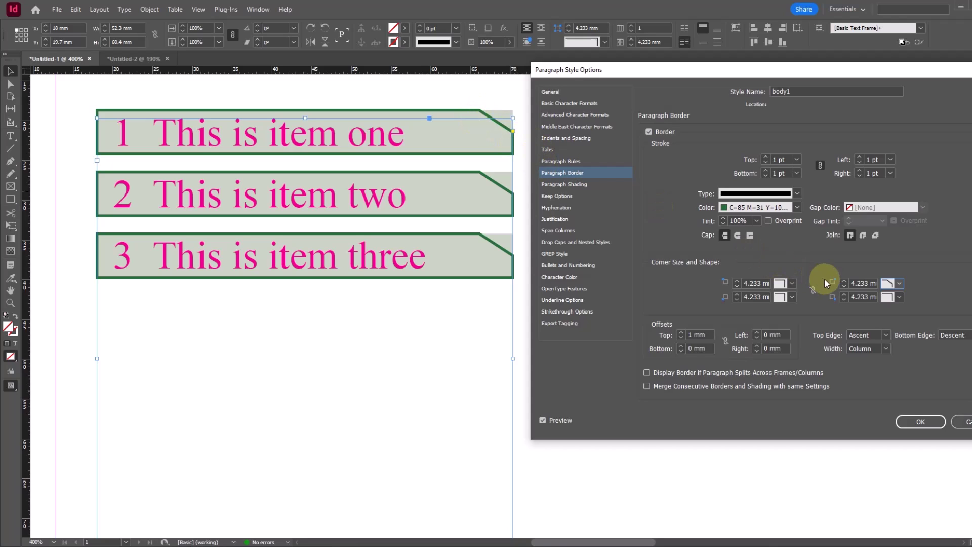
pyautogui.click(844, 287)
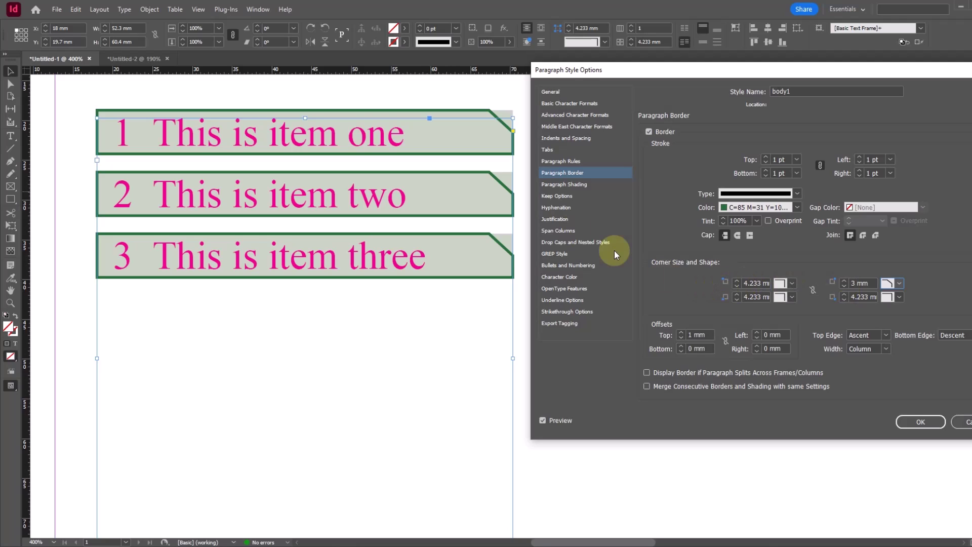
# Unlink the paragraph shading corners of body1, give the top-right corner a 3 mm Bevel, and apply the style changes.
pyautogui.click(563, 184)
pyautogui.click(813, 203)
pyautogui.click(893, 197)
pyautogui.click(904, 236)
pyautogui.click(844, 200)
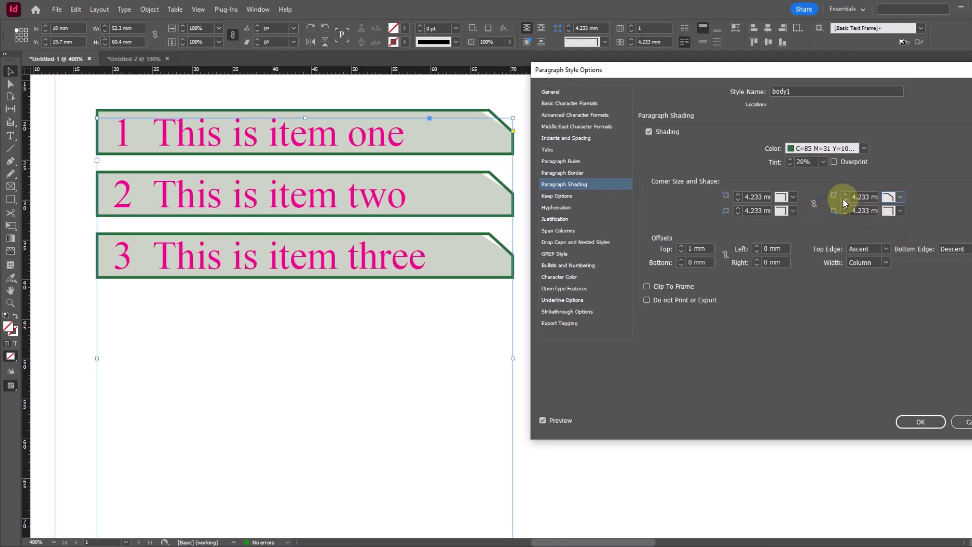
pyautogui.click(920, 422)
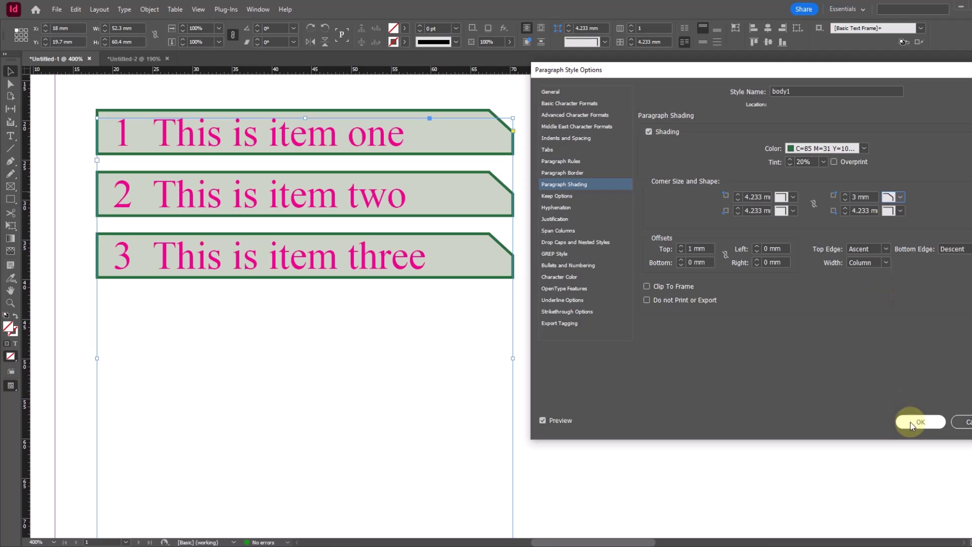
pyautogui.click(643, 265)
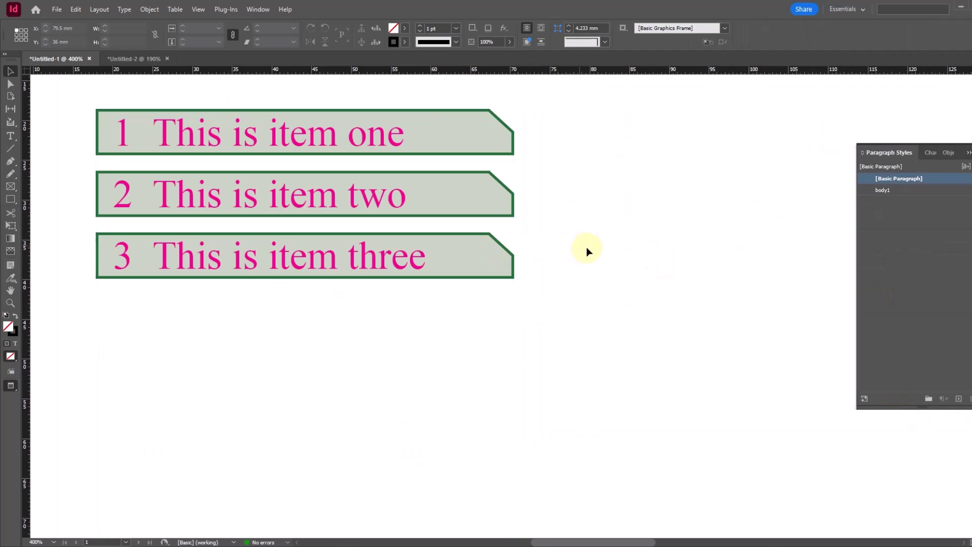
# Check the sample lists in Untitled-2 and draw a text frame about 50 by 62 mm beside the first list, reading "This is item one".
pyautogui.hotkey('ctrl', '-')
pyautogui.hotkey('ctrl', '-')
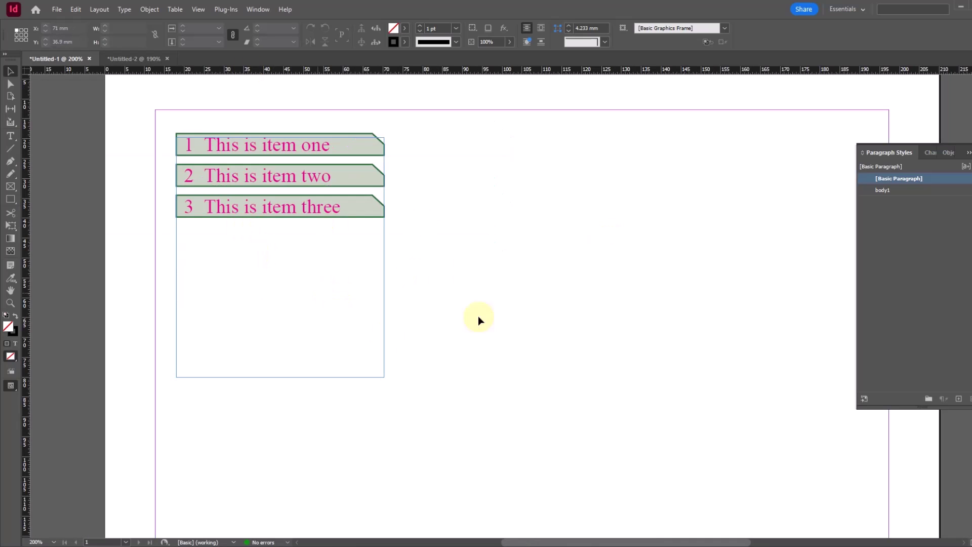
pyautogui.click(143, 60)
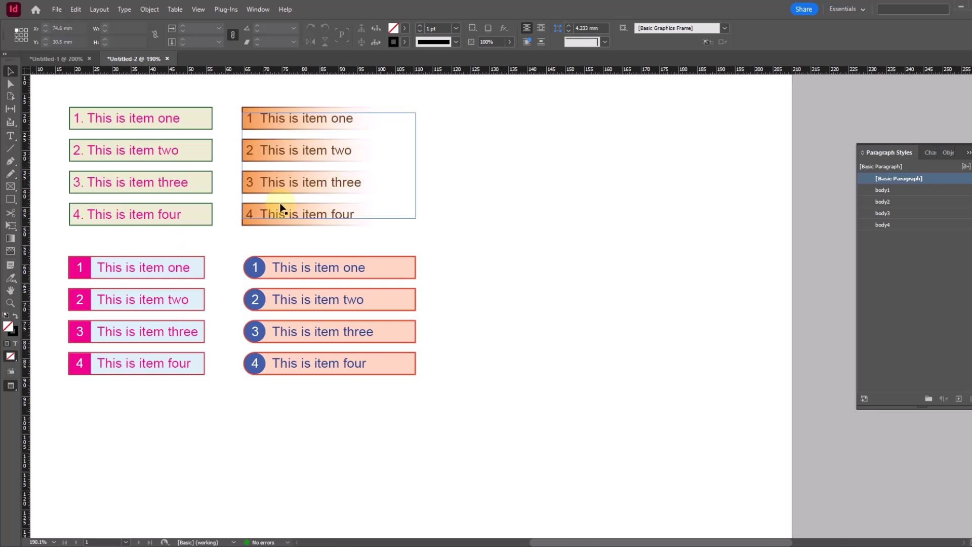
pyautogui.click(56, 59)
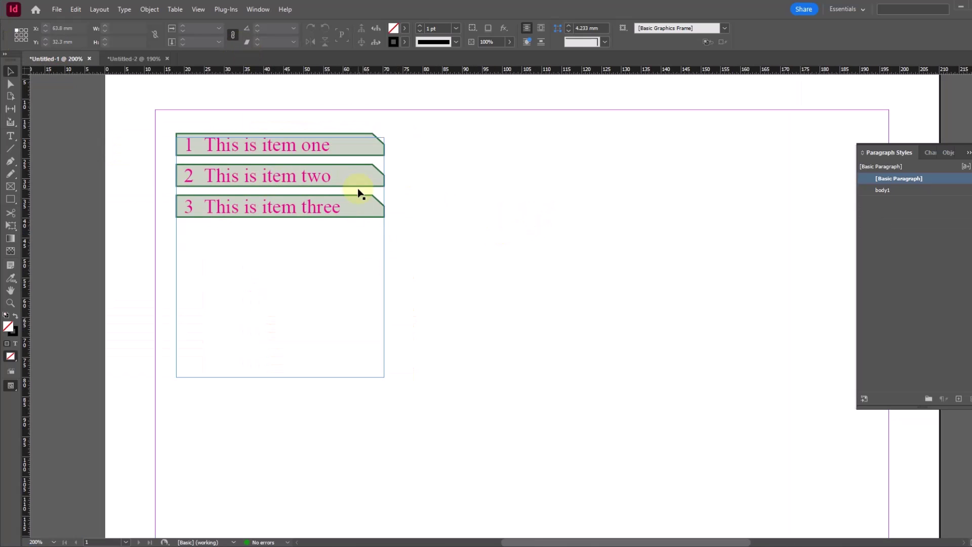
pyautogui.click(11, 136)
pyautogui.moveTo(433, 132); pyautogui.dragTo(630, 377)
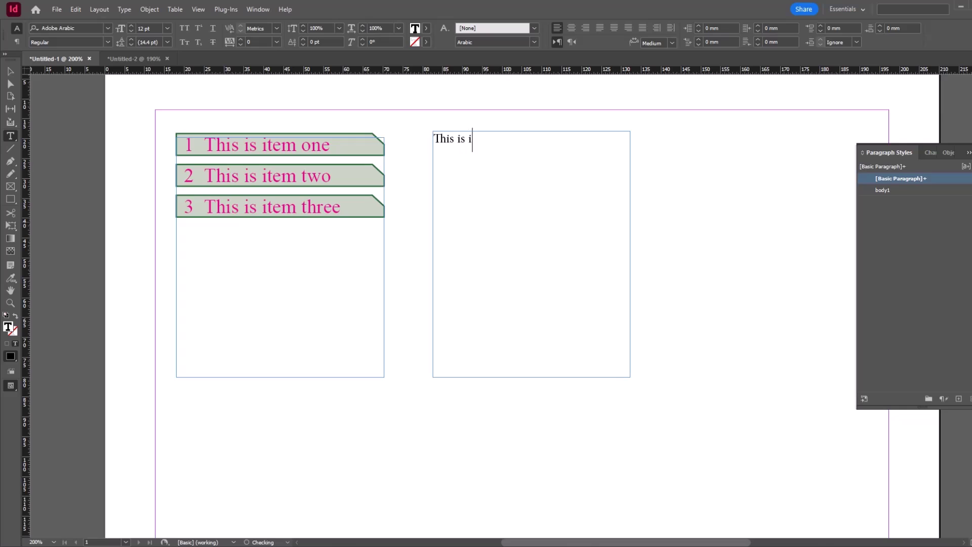
pyautogui.click(519, 262)
# Create a new paragraph style named body2 and apply it to the second frame's text.
pyautogui.click(958, 400)
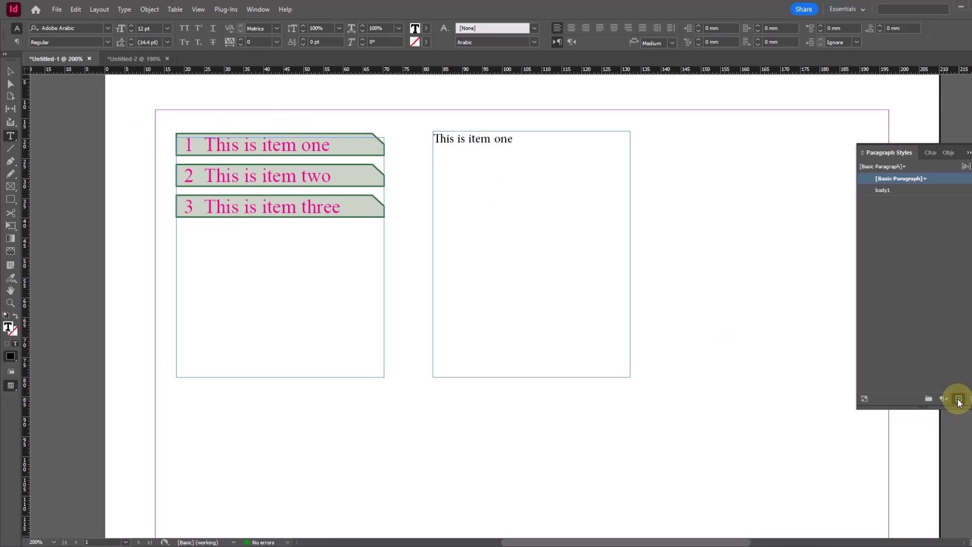
pyautogui.write('body')
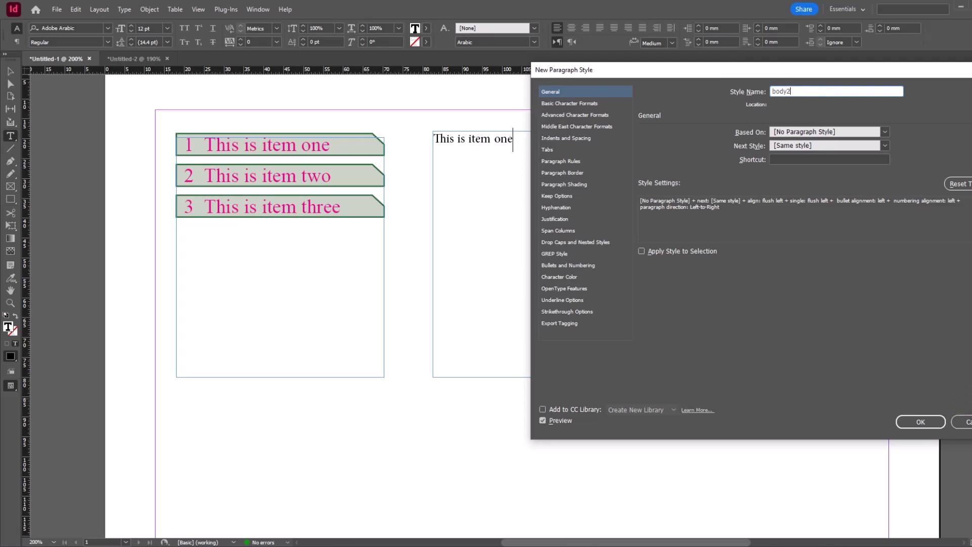
pyautogui.write('2')
pyautogui.click(691, 251)
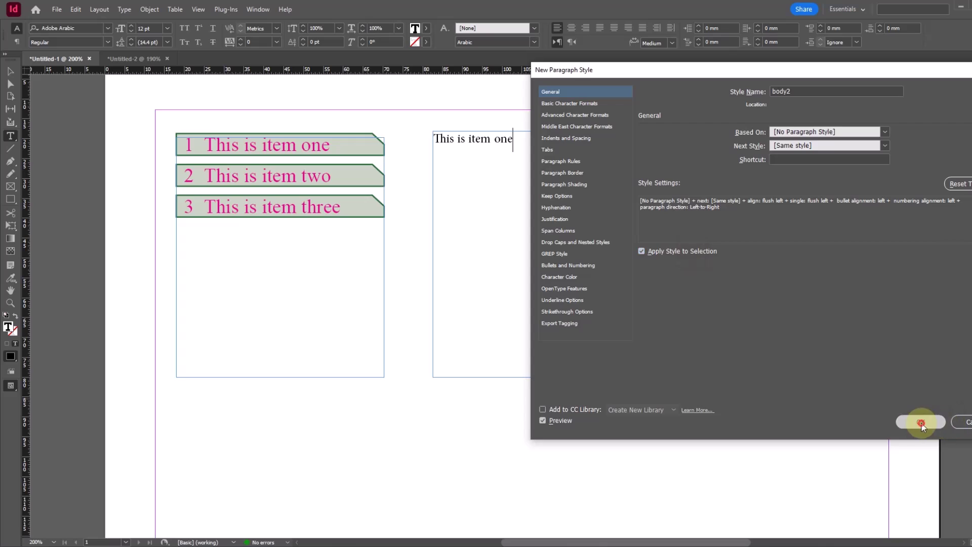
pyautogui.click(920, 422)
# Delete the second text frame containing the plain "This is item one" paragraph.
pyautogui.click(10, 71)
pyautogui.moveTo(659, 255); pyautogui.dragTo(578, 238)
pyautogui.press('z')
pyautogui.moveTo(360, 96); pyautogui.dragTo(608, 373)
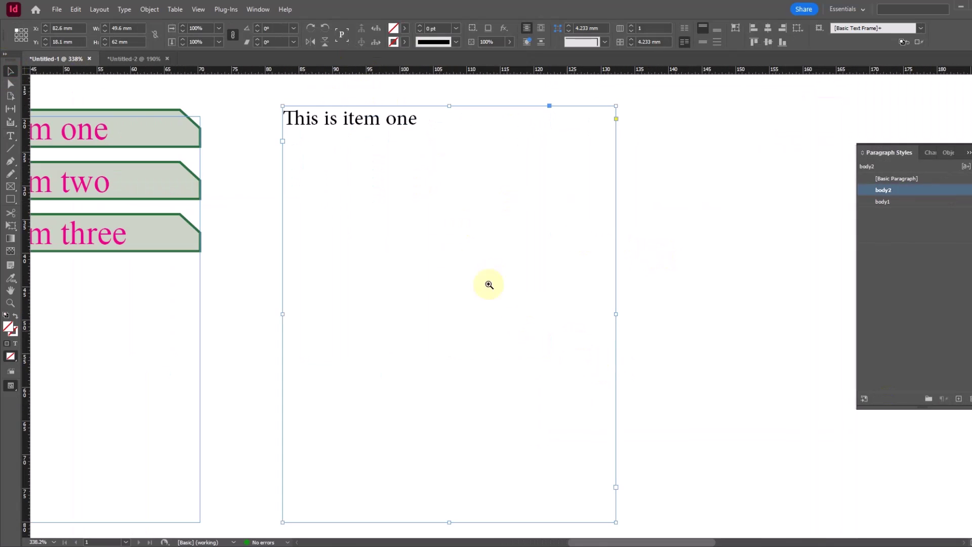
pyautogui.keyDown('alt'); pyautogui.click(538, 311); pyautogui.keyUp('alt')
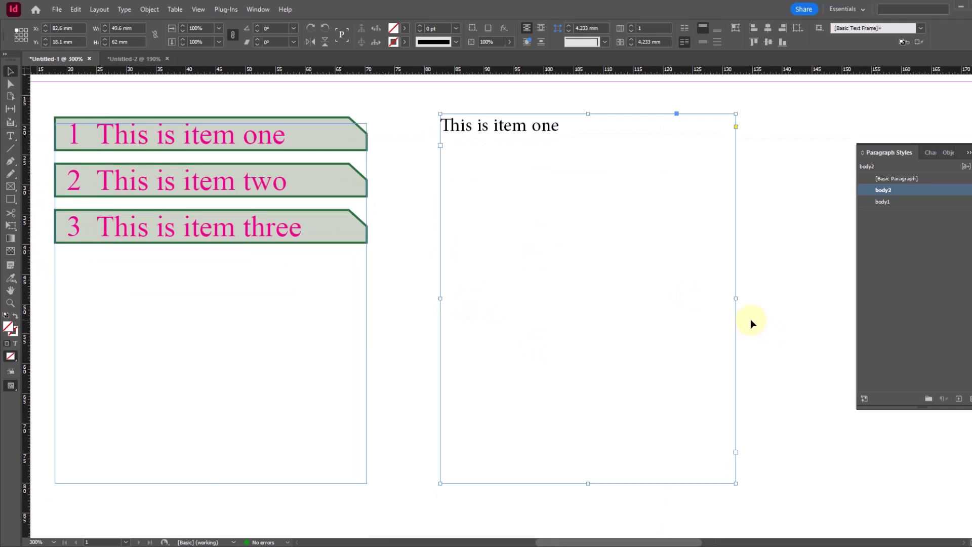
pyautogui.press('Delete')
# Copy the first list's text frame and place the duplicate beside the original.
pyautogui.click(248, 277)
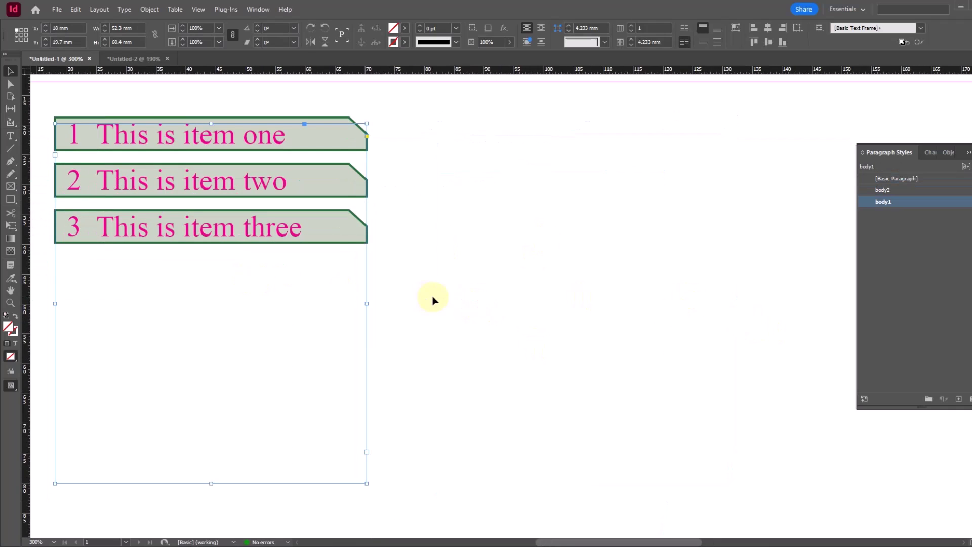
pyautogui.hotkey('ctrl', 'c')
pyautogui.hotkey('ctrl', 'v')
pyautogui.moveTo(486, 317); pyautogui.dragTo(569, 319)
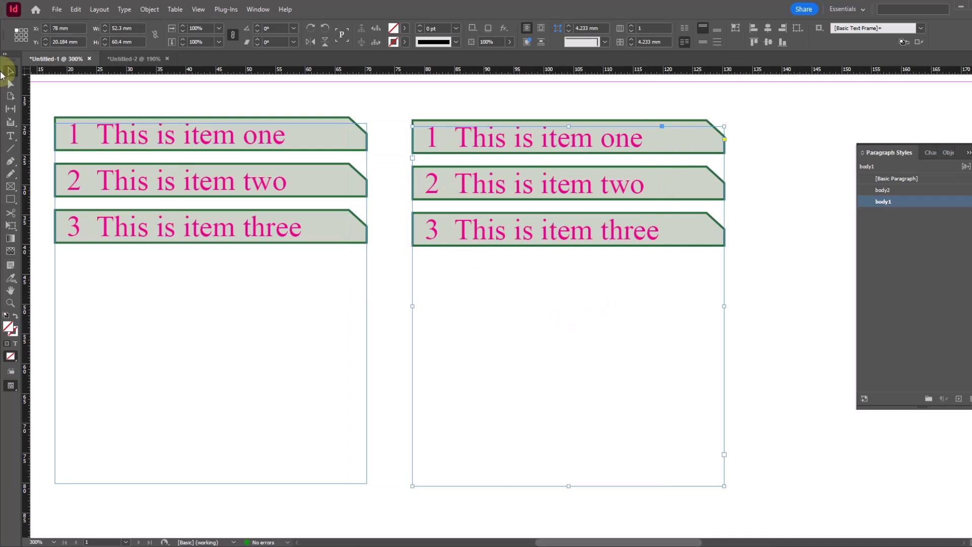
# Select all text in the copied list and delete the unused body2 paragraph style.
pyautogui.click(10, 135)
pyautogui.hotkey('ctrl', 'a')
pyautogui.rightClick(866, 202)
pyautogui.press('Escape')
pyautogui.click(886, 190)
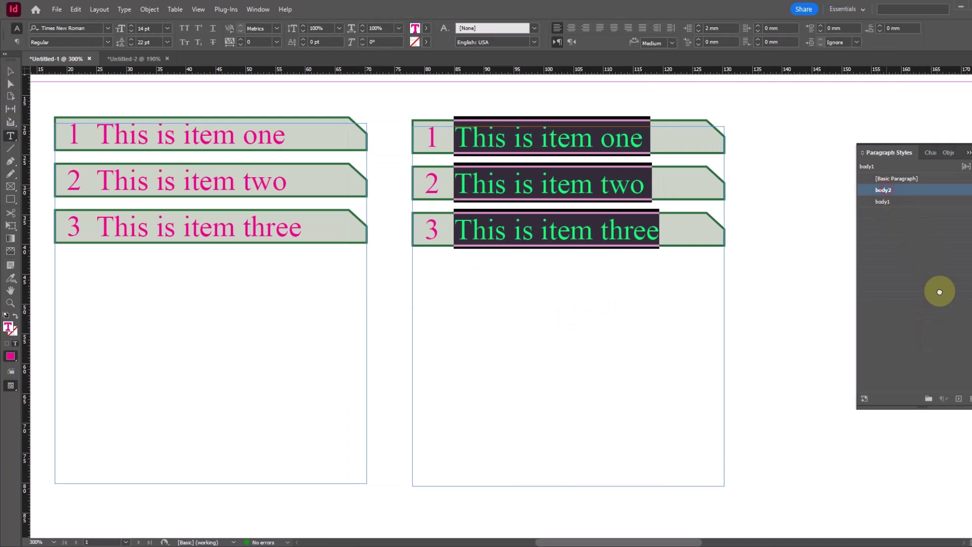
# Duplicate the body1 paragraph style for the selected text and name the copy body2.
pyautogui.rightClick(879, 191)
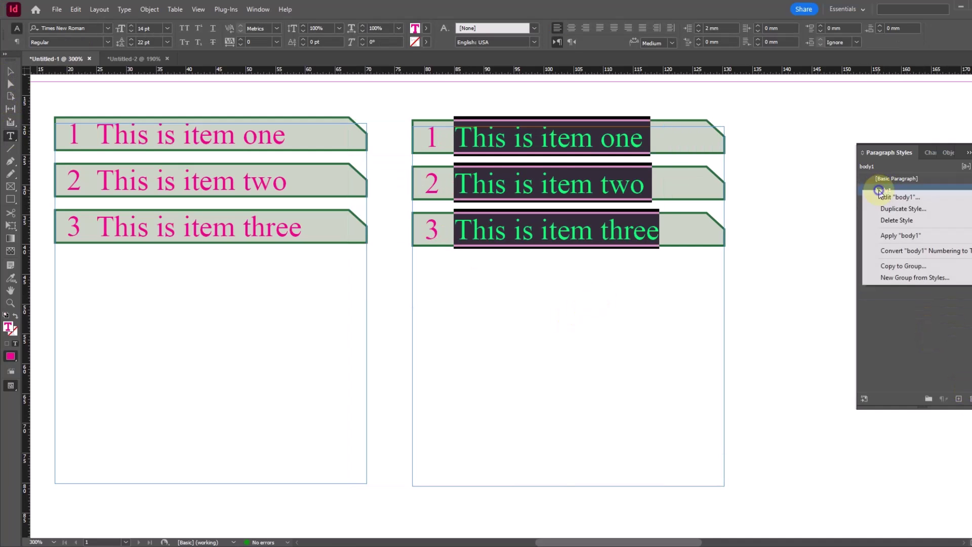
pyautogui.click(896, 209)
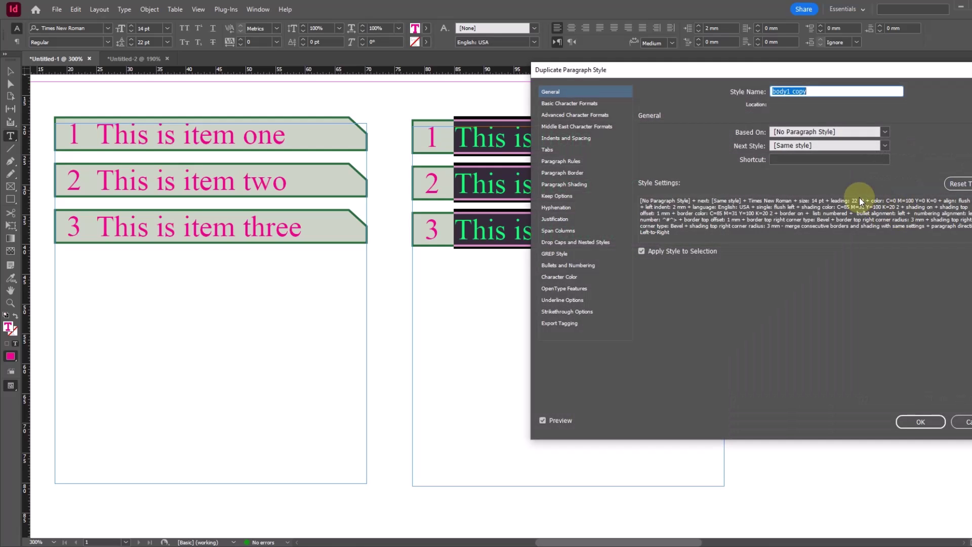
pyautogui.press('Right')
pyautogui.press('BackSpace')
pyautogui.press('BackSpace')
pyautogui.press('BackSpace')
pyautogui.press('BackSpace')
pyautogui.press('BackSpace')
pyautogui.press('BackSpace')
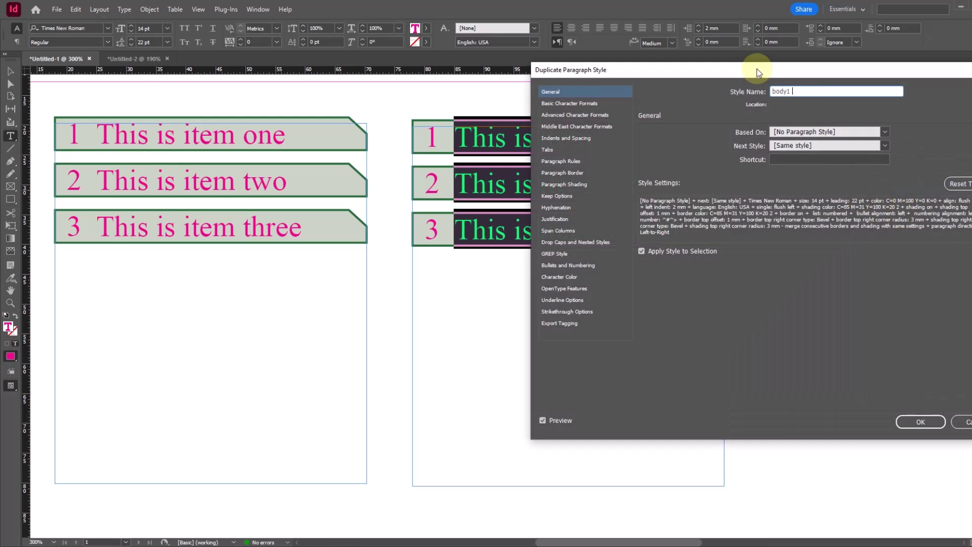
pyautogui.write('2')
# Set the top-right corner shape to None for both the paragraph border and paragraph shading of body2, and apply the style.
pyautogui.click(582, 173)
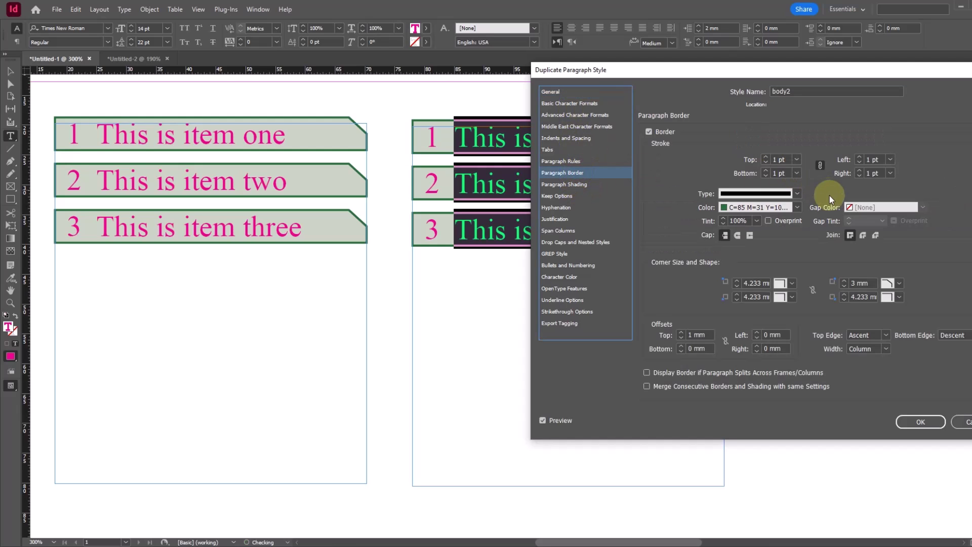
pyautogui.click(899, 283)
pyautogui.click(897, 297)
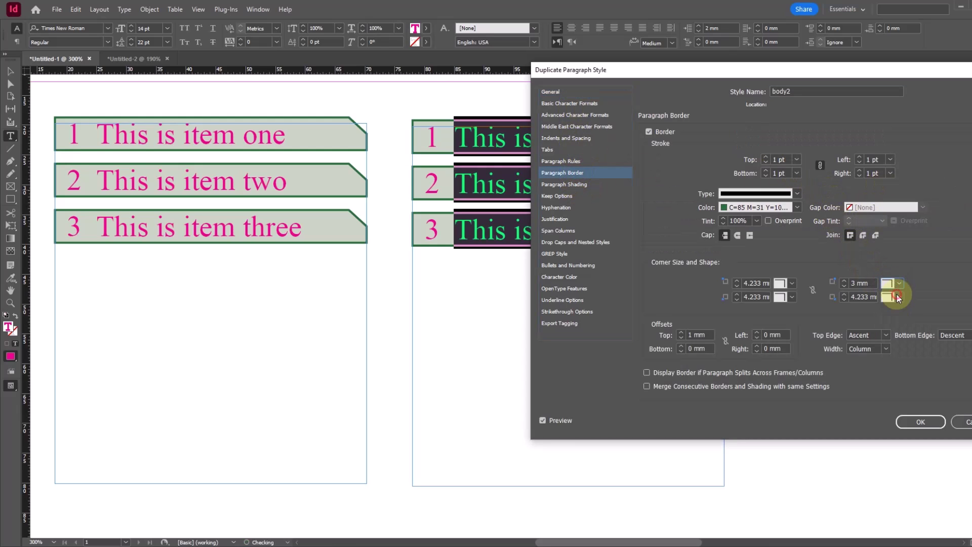
pyautogui.click(579, 184)
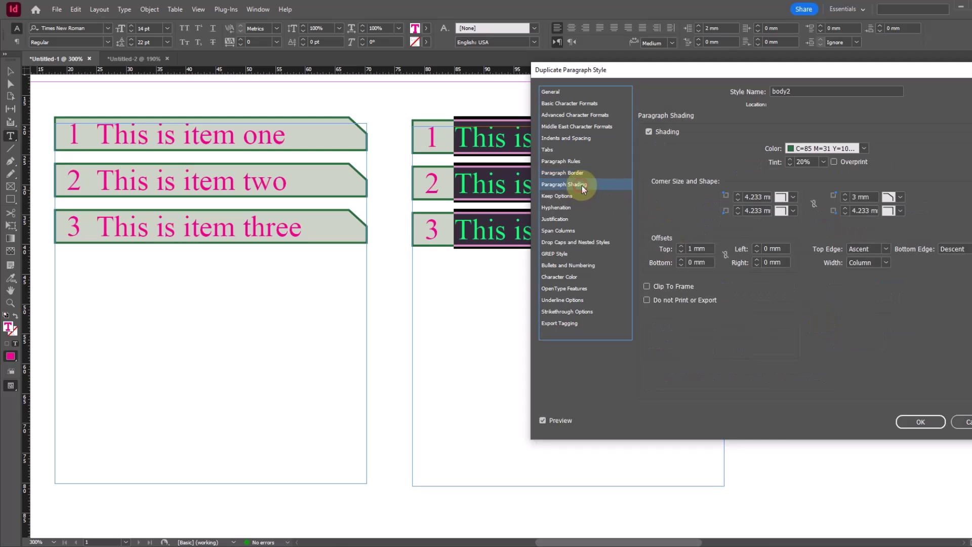
pyautogui.click(901, 197)
pyautogui.click(901, 209)
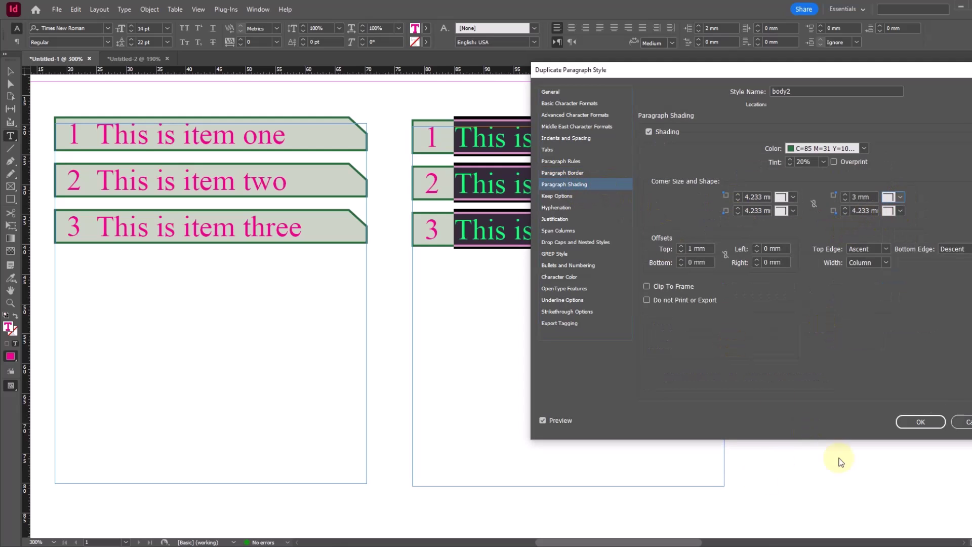
pyautogui.click(920, 421)
pyautogui.click(493, 127)
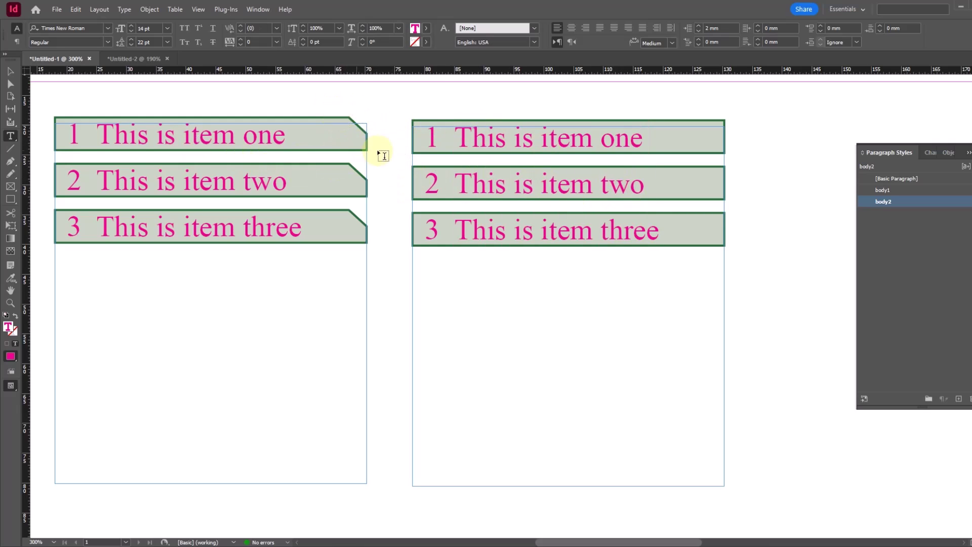
# Edit the body2 paragraph style and set its paragraph border color to the list_fill gradient swatch.
pyautogui.rightClick(891, 205)
pyautogui.click(893, 206)
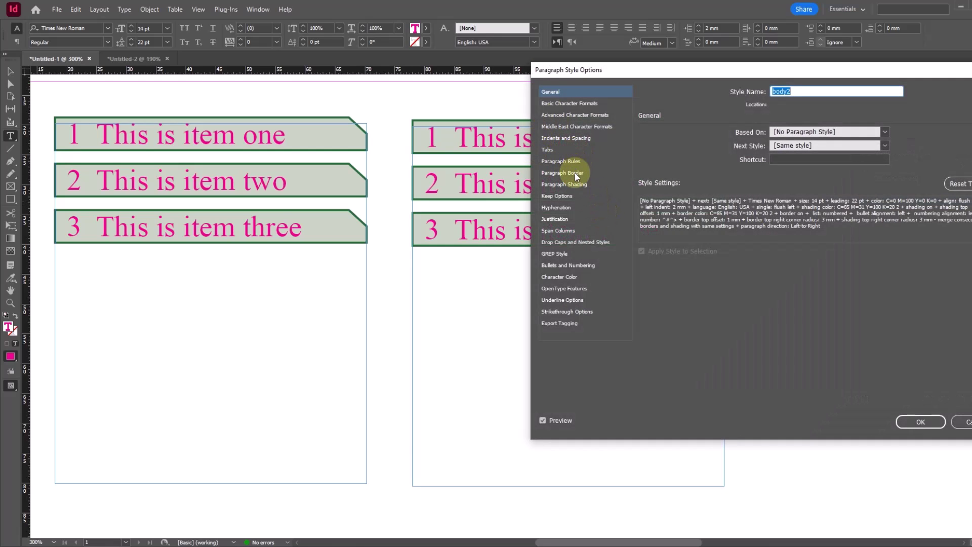
pyautogui.click(575, 172)
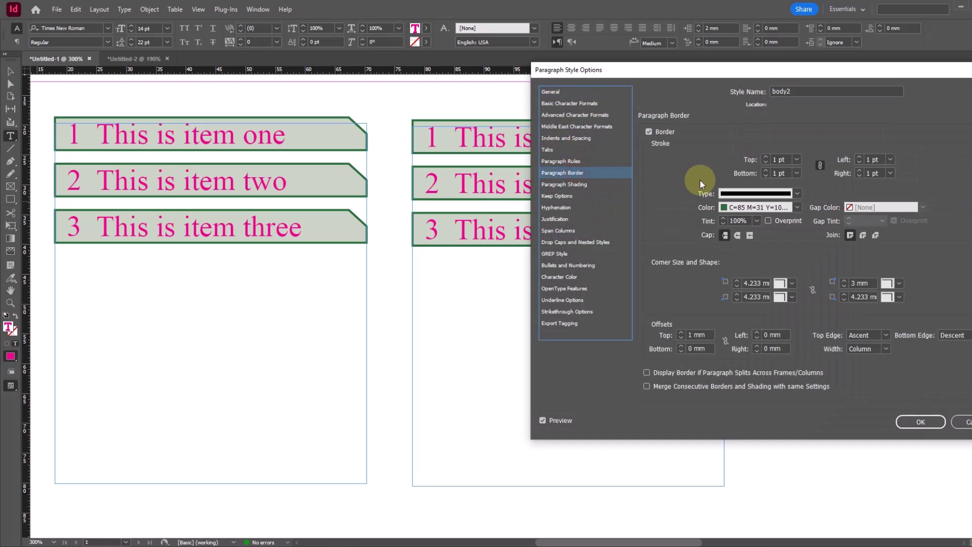
pyautogui.click(797, 207)
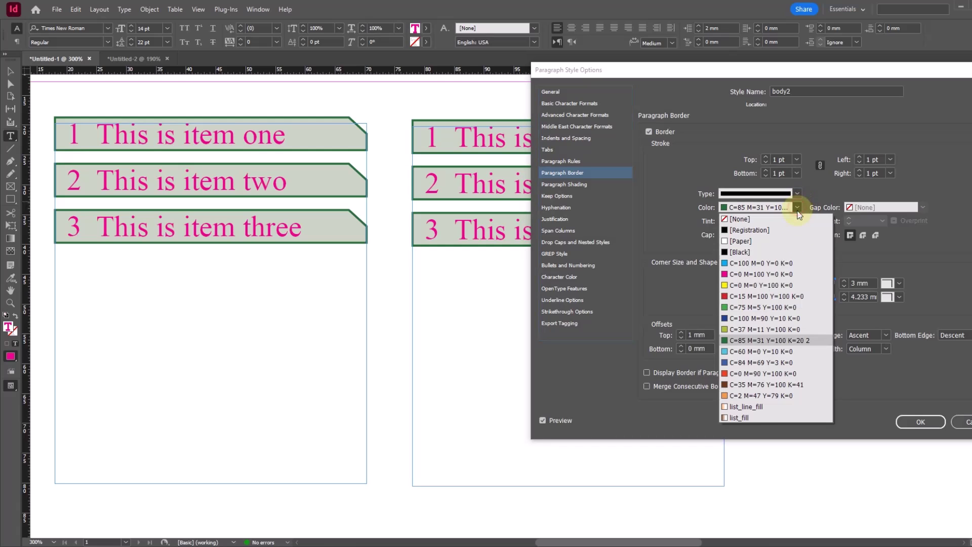
pyautogui.click(747, 417)
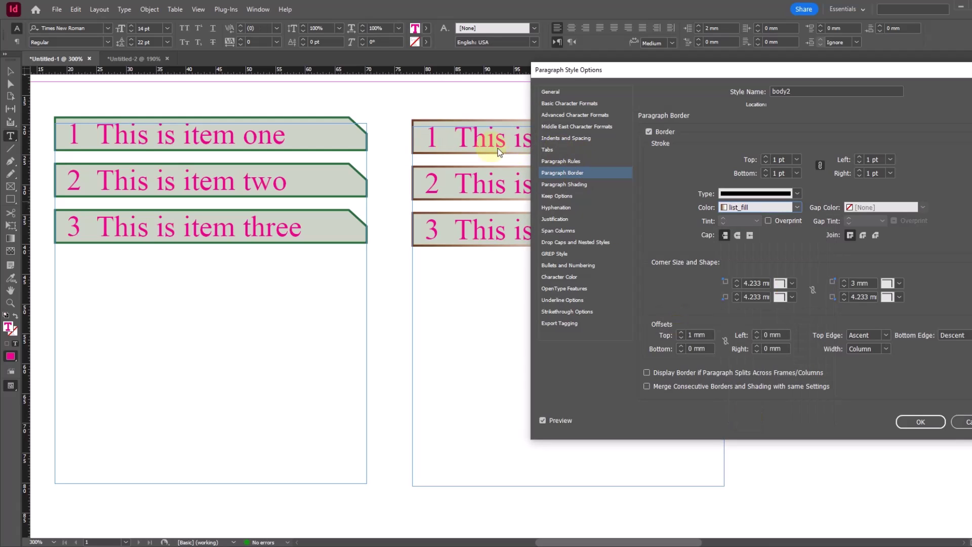
# Try list_fill as the paragraph shading color of body2, undo it, and set the shading color to list_line_fill.
pyautogui.click(575, 186)
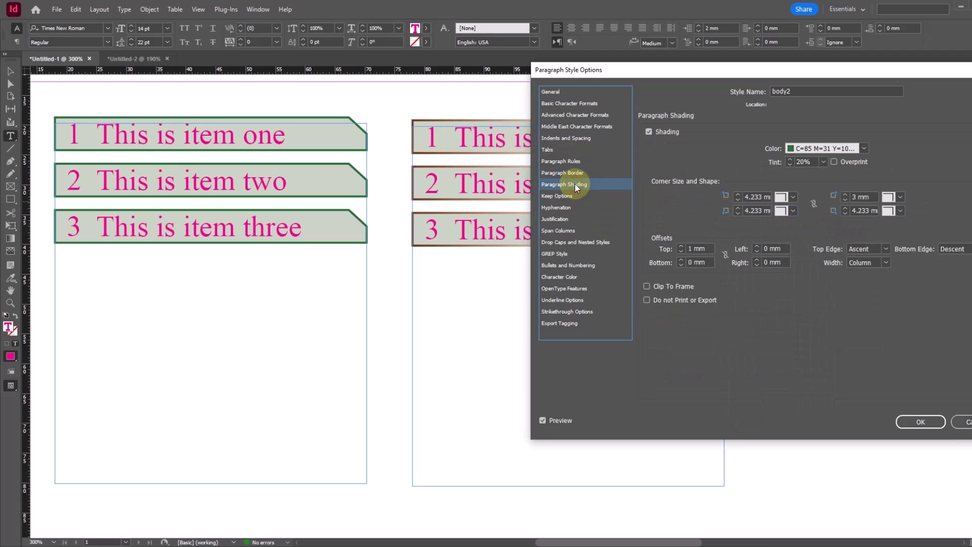
pyautogui.click(863, 149)
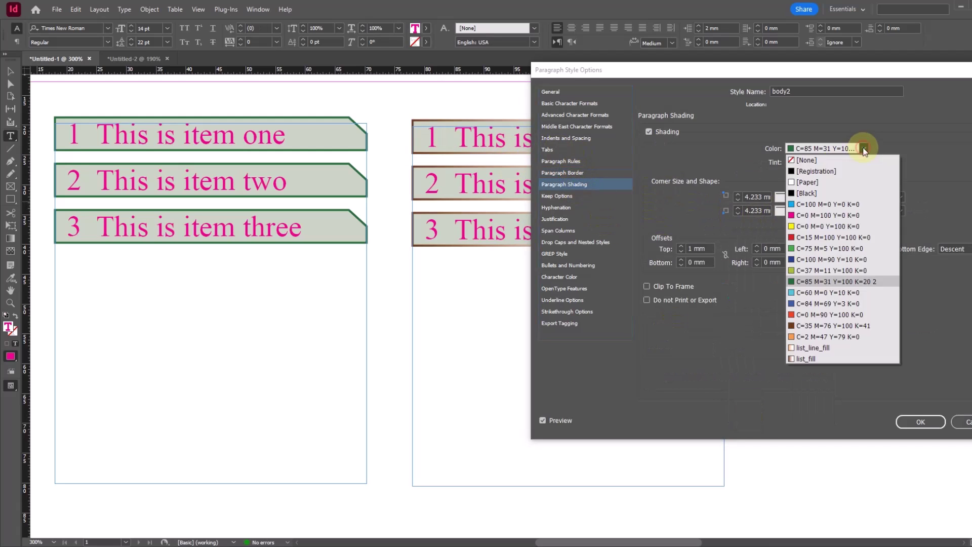
pyautogui.click(807, 358)
pyautogui.moveTo(749, 82); pyautogui.dragTo(713, 103)
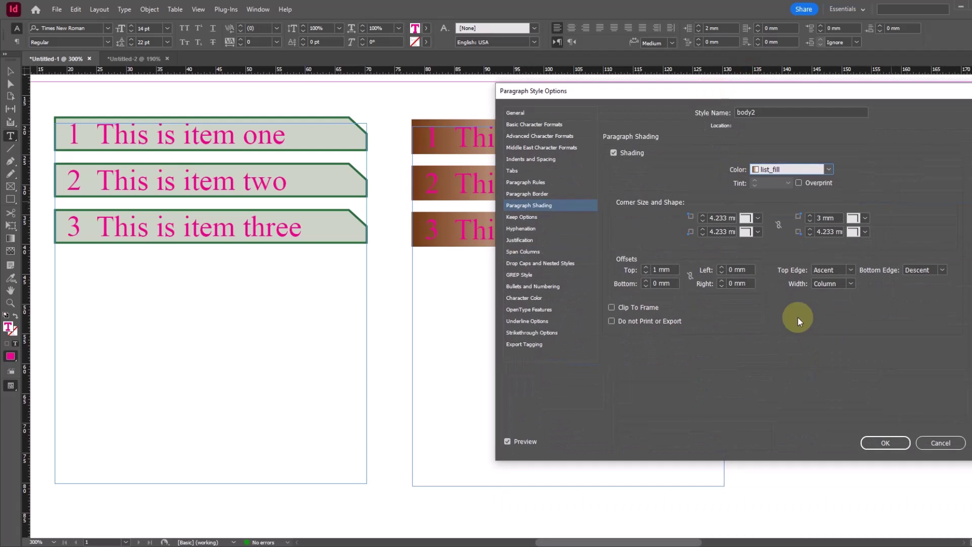
pyautogui.hotkey('ctrl', 'z')
pyautogui.click(828, 169)
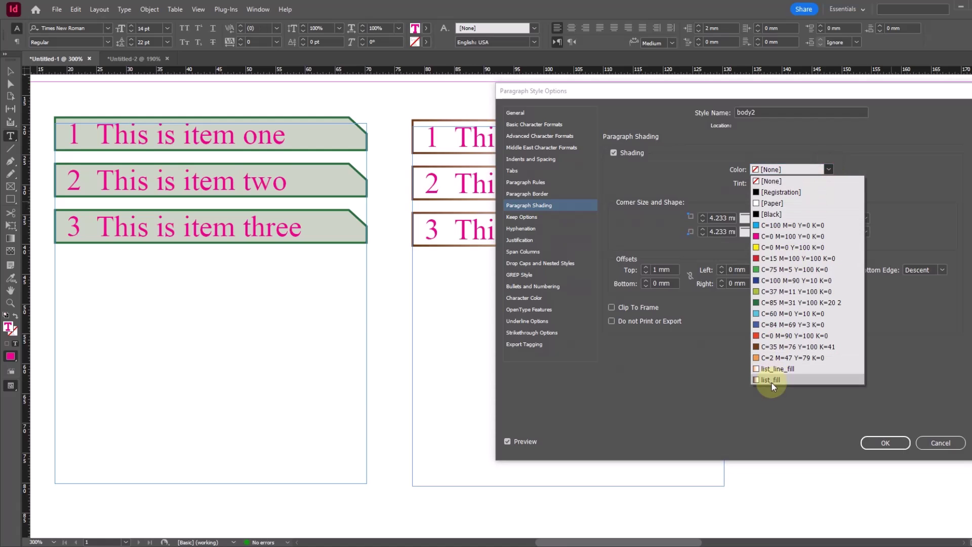
pyautogui.click(772, 369)
pyautogui.moveTo(683, 91); pyautogui.dragTo(577, 170)
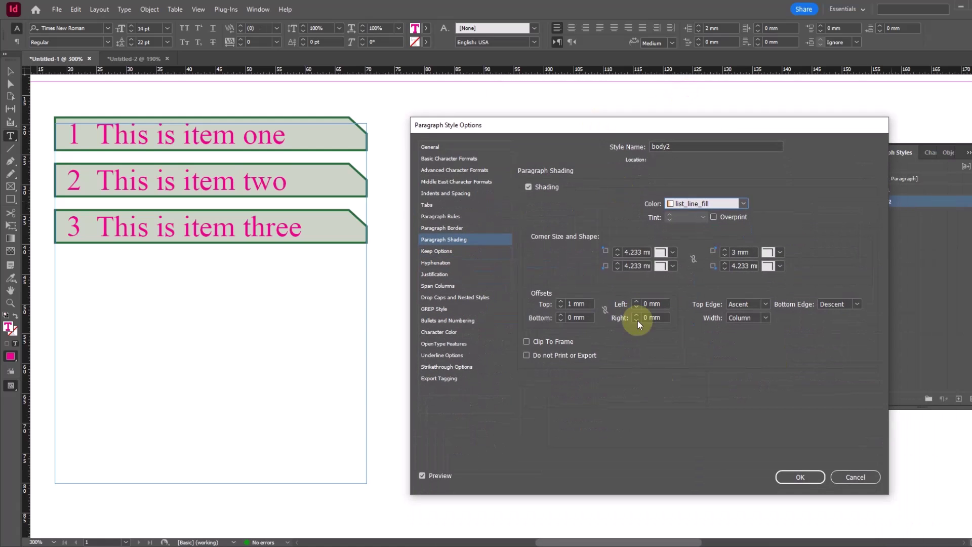
# Compare with the reference list in Untitled-2 and set body2's character color to C=35 M=76 Y=100 K=41.
pyautogui.click(133, 59)
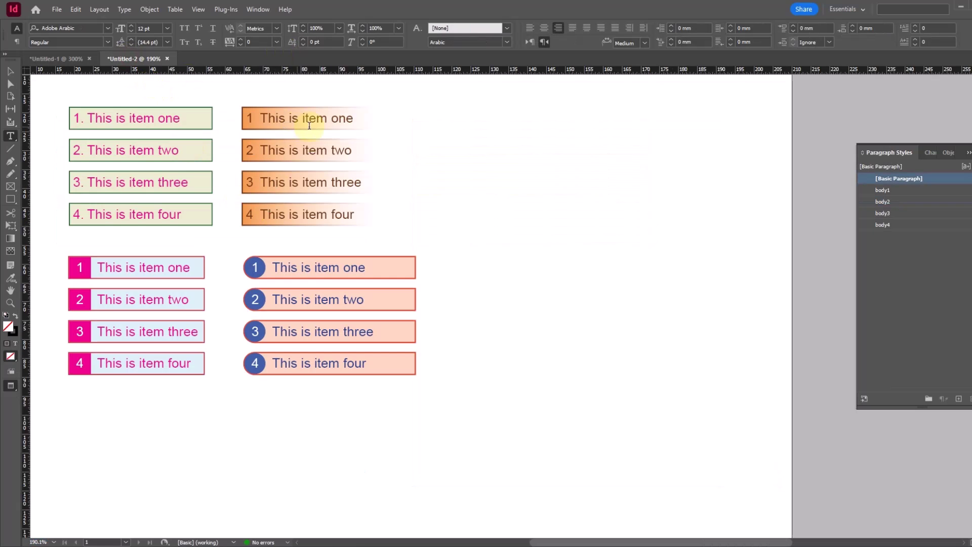
pyautogui.click(76, 59)
pyautogui.click(880, 203)
pyautogui.rightClick(880, 205)
pyautogui.click(891, 208)
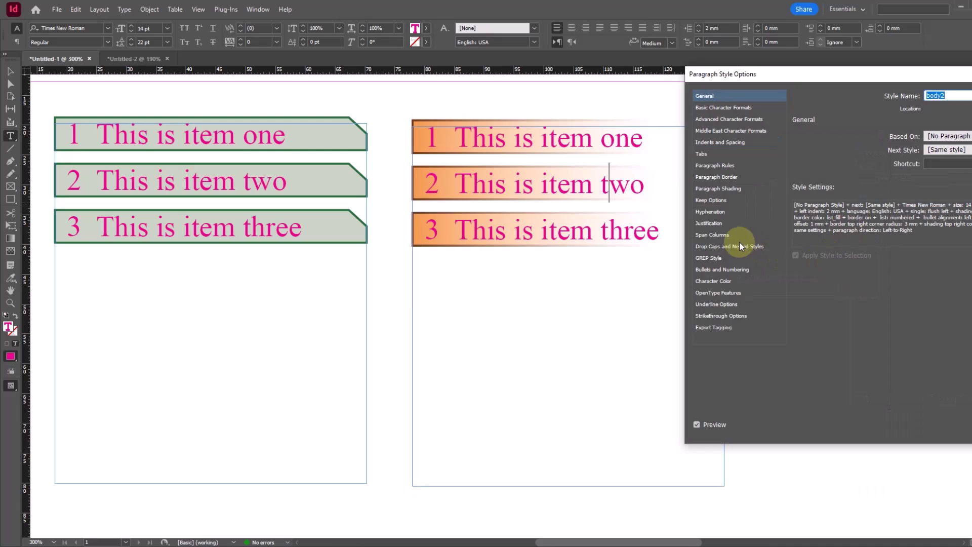
pyautogui.click(720, 281)
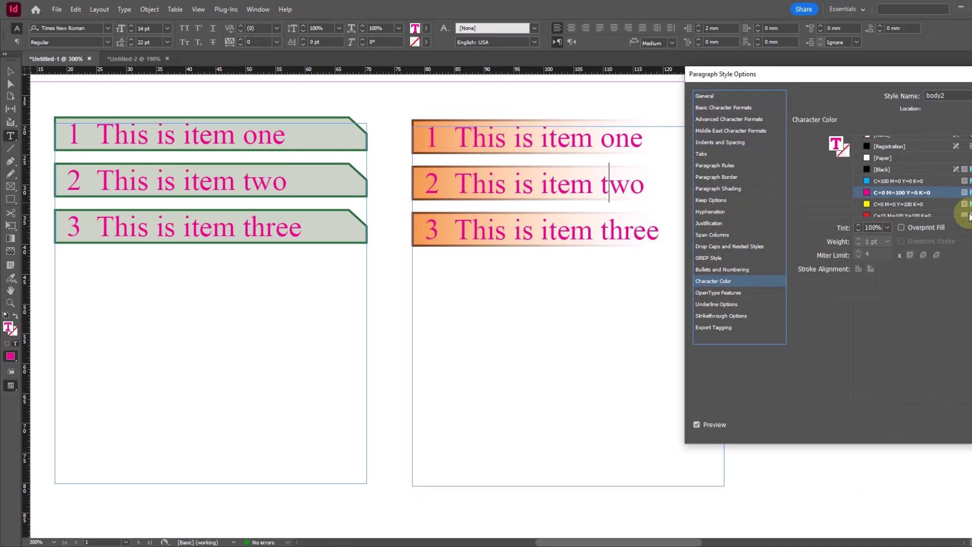
pyautogui.scroll(-2, 906, 193)
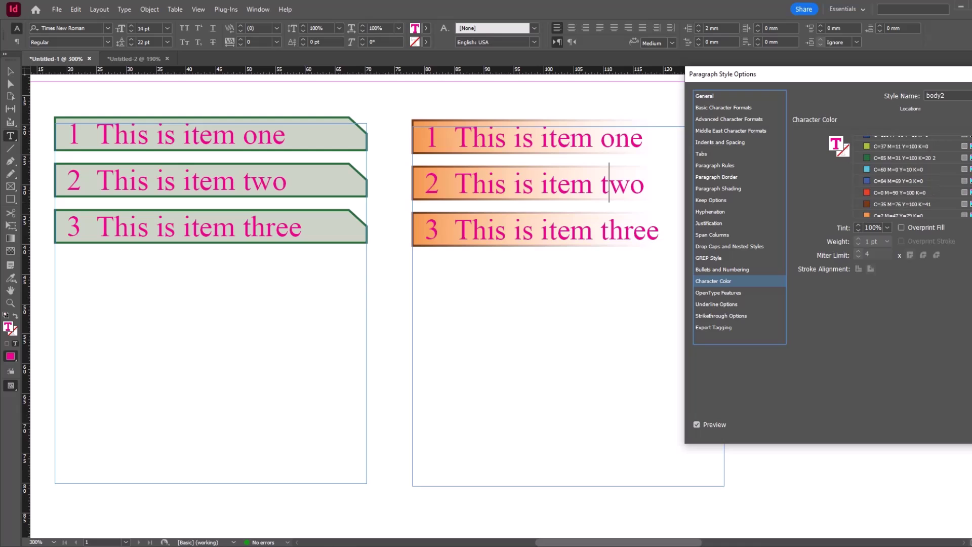
pyautogui.click(907, 204)
pyautogui.moveTo(909, 86); pyautogui.dragTo(723, 104)
pyautogui.click(883, 426)
pyautogui.click(789, 288)
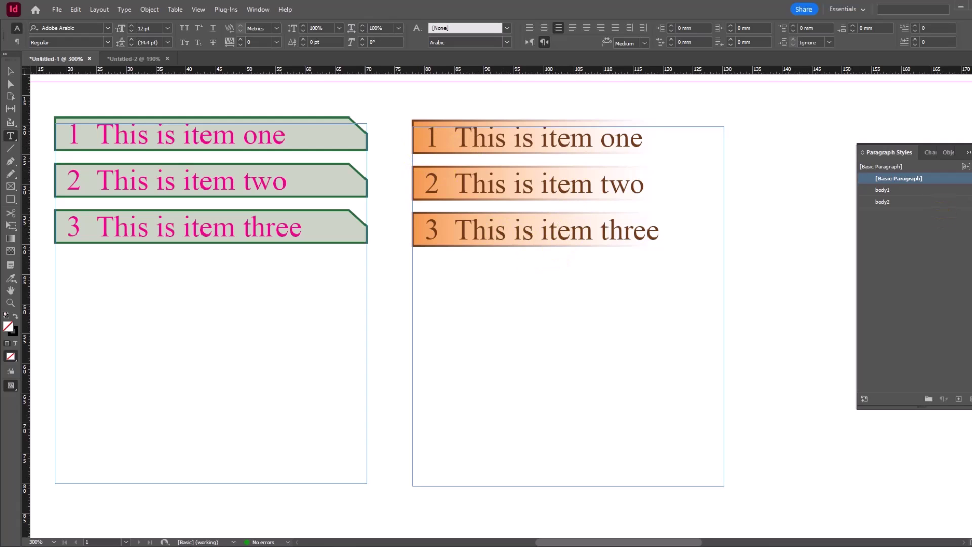
# Start a new linear gradient swatch named myGradient.
pyautogui.click(962, 208)
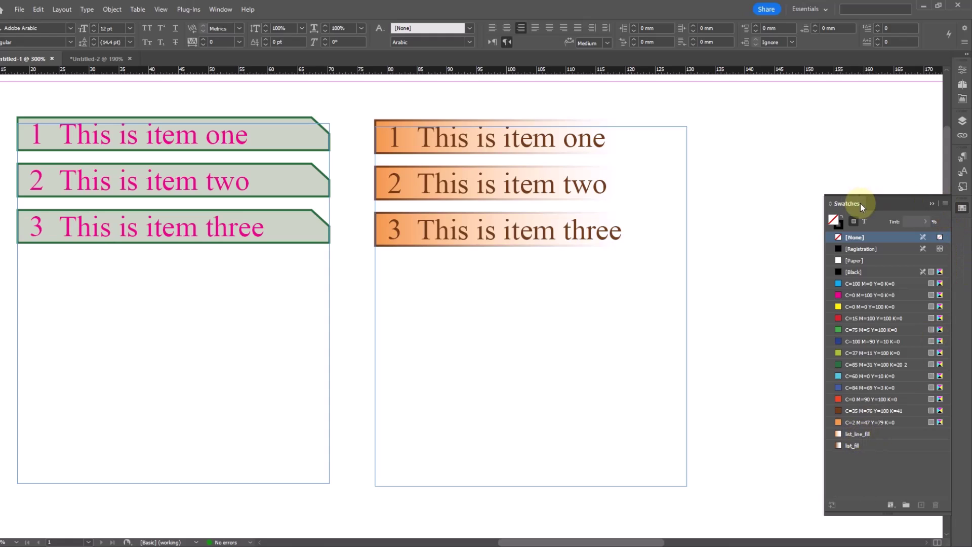
pyautogui.click(945, 204)
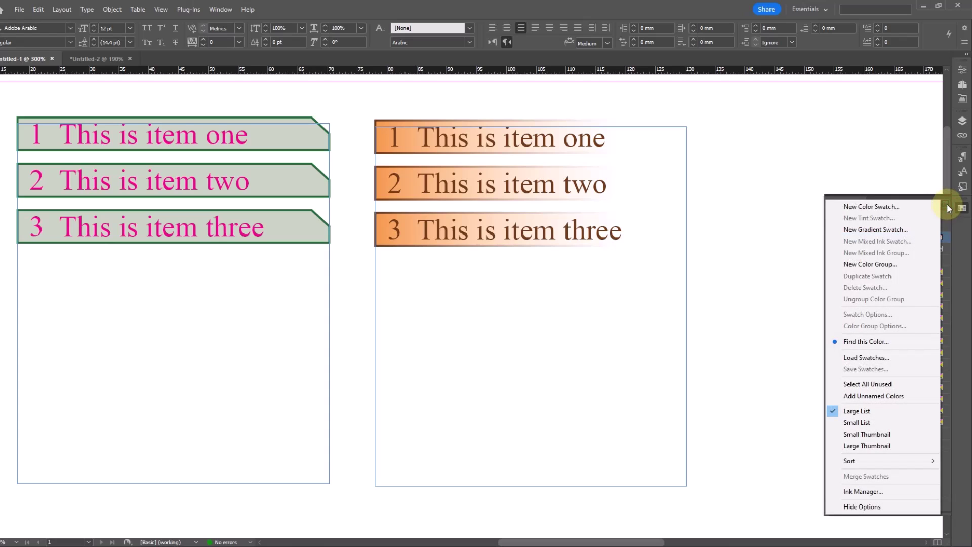
pyautogui.click(879, 234)
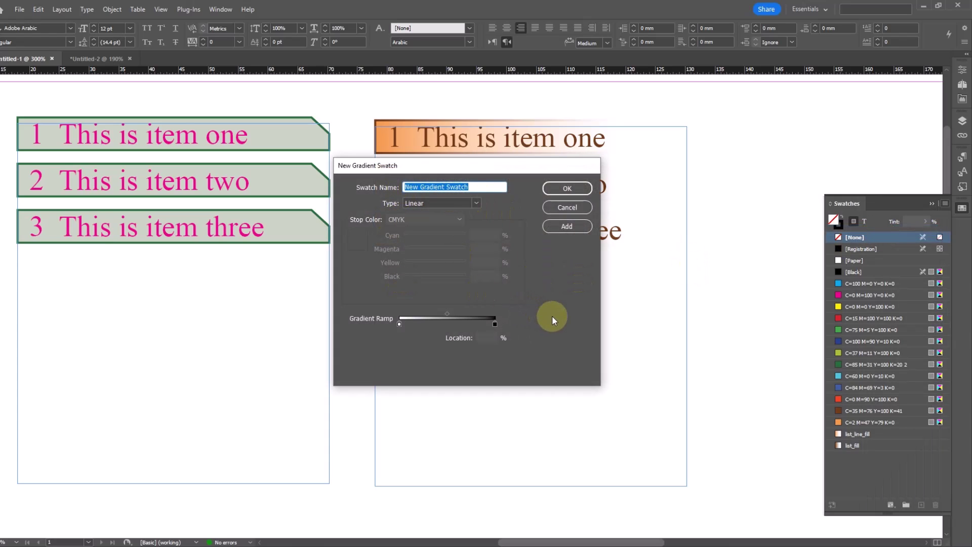
pyautogui.write('myG')
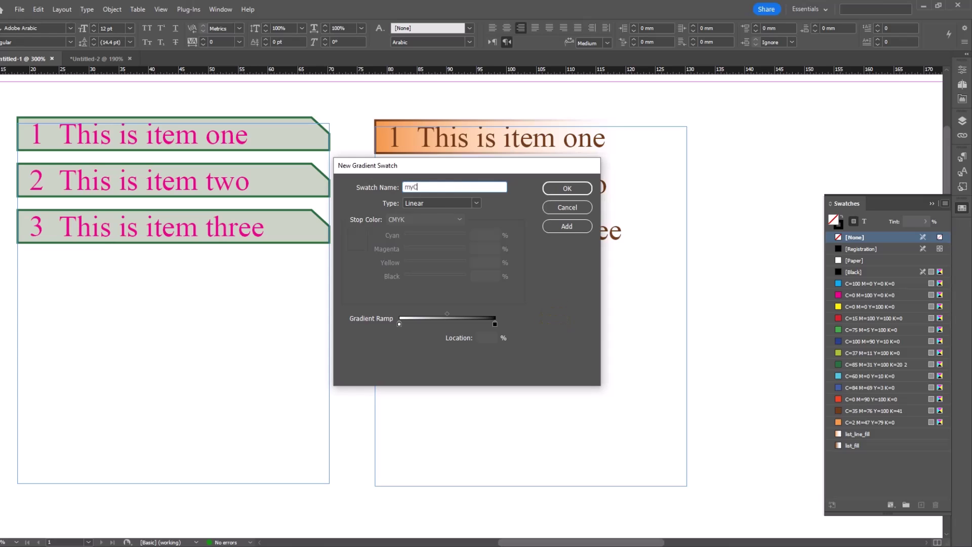
pyautogui.write('radient')
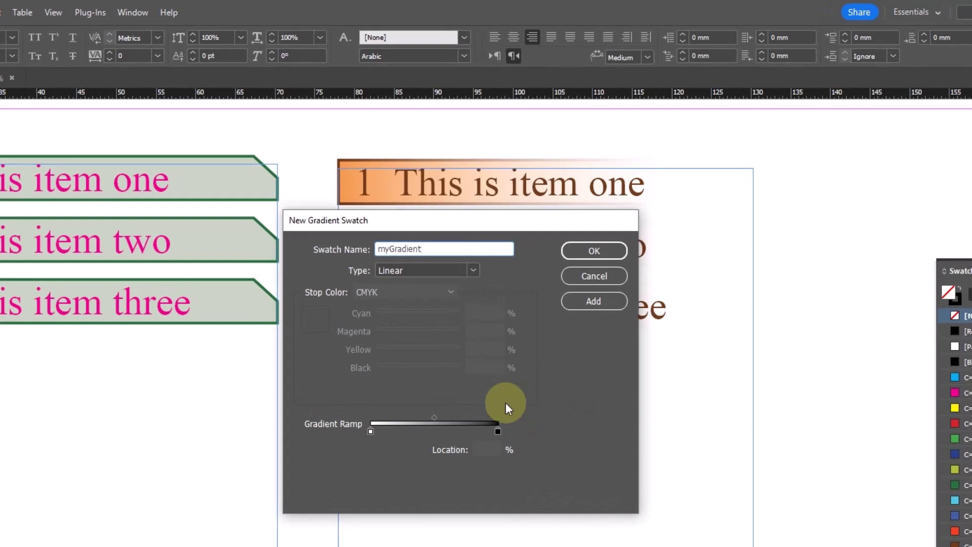
pyautogui.click(597, 306)
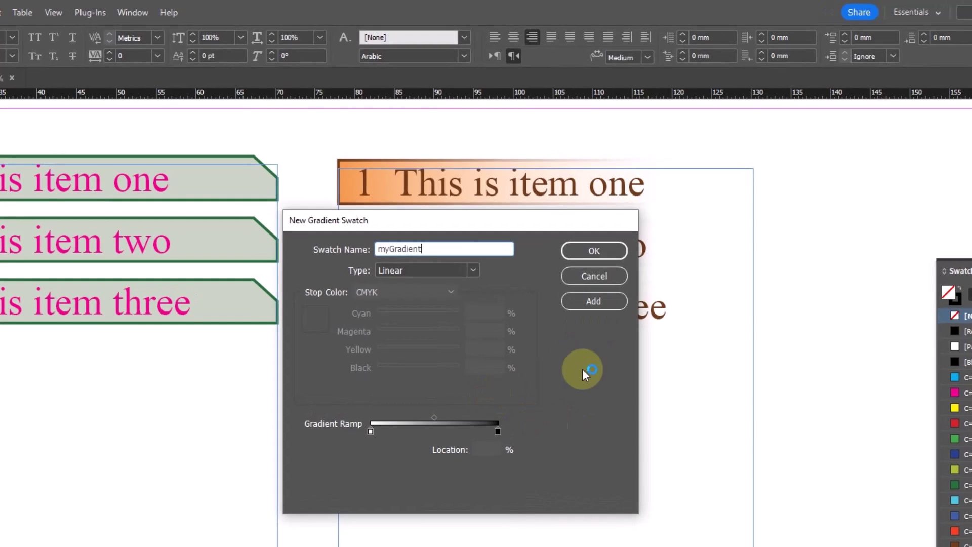
# Set myGradient's end stop to C=84 M=69 Y=3 K=0 and its start stop to 100% magenta, and add the swatch.
pyautogui.click(498, 430)
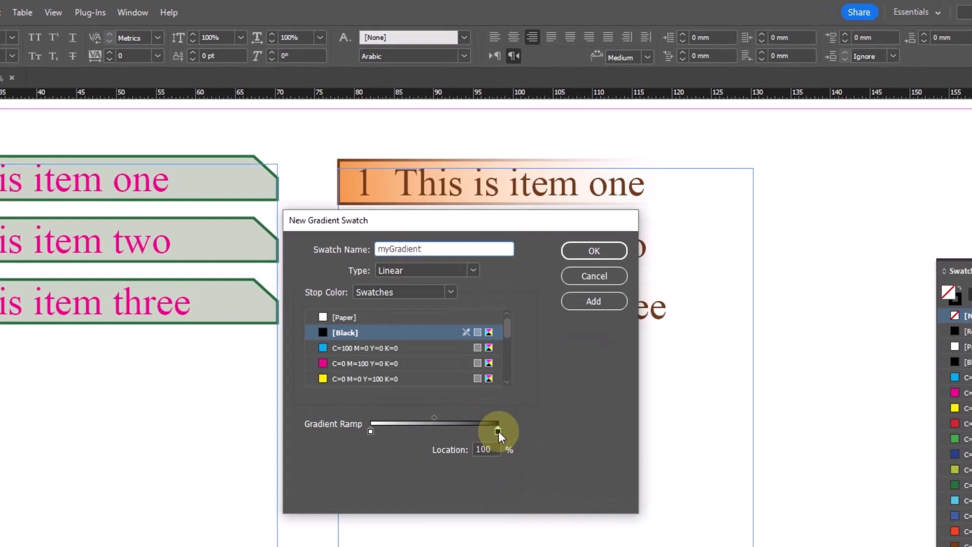
pyautogui.moveTo(512, 332); pyautogui.dragTo(506, 372)
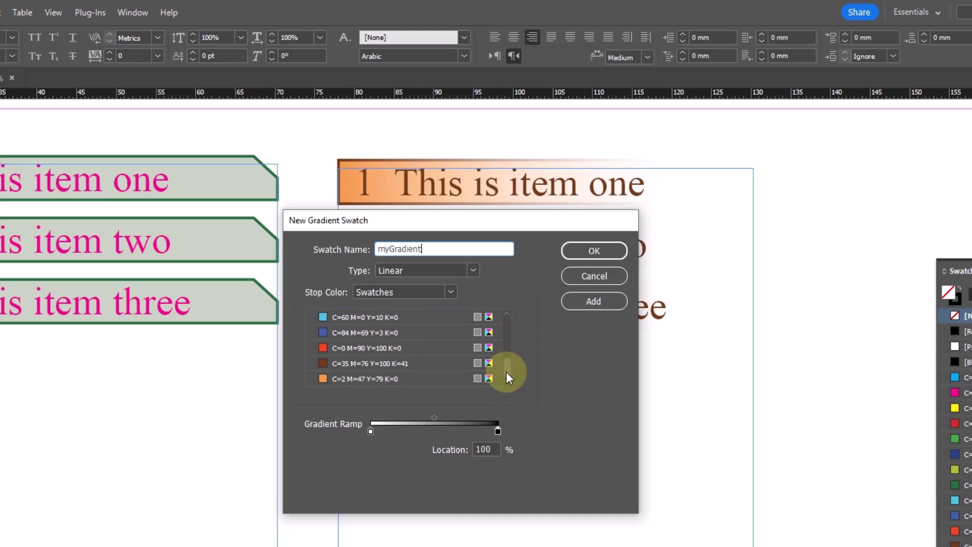
pyautogui.click(346, 332)
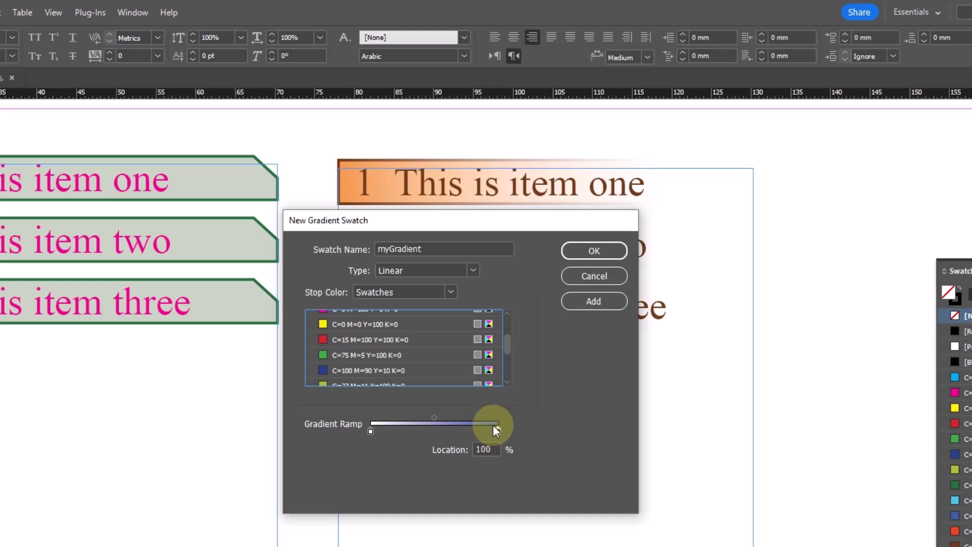
pyautogui.click(370, 430)
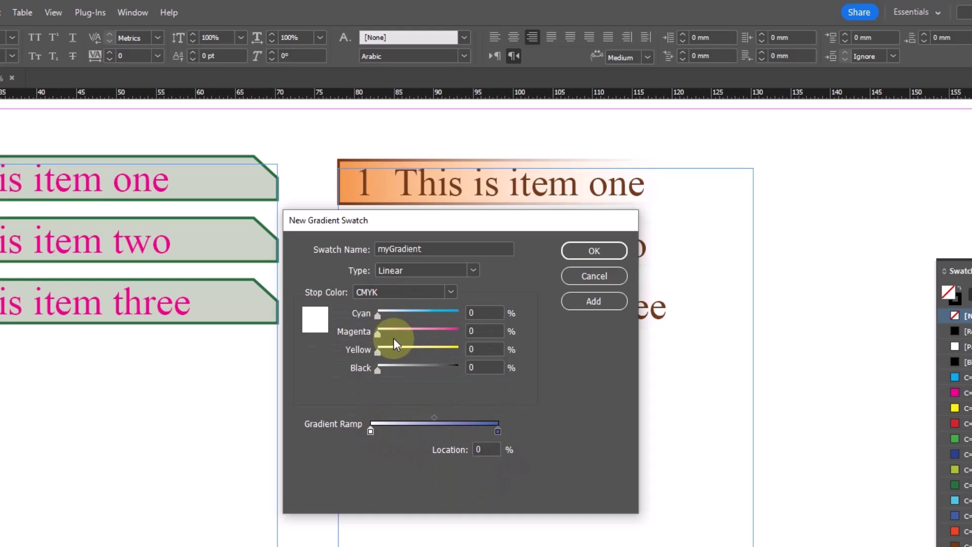
pyautogui.moveTo(374, 333); pyautogui.dragTo(471, 340)
pyautogui.click(371, 427)
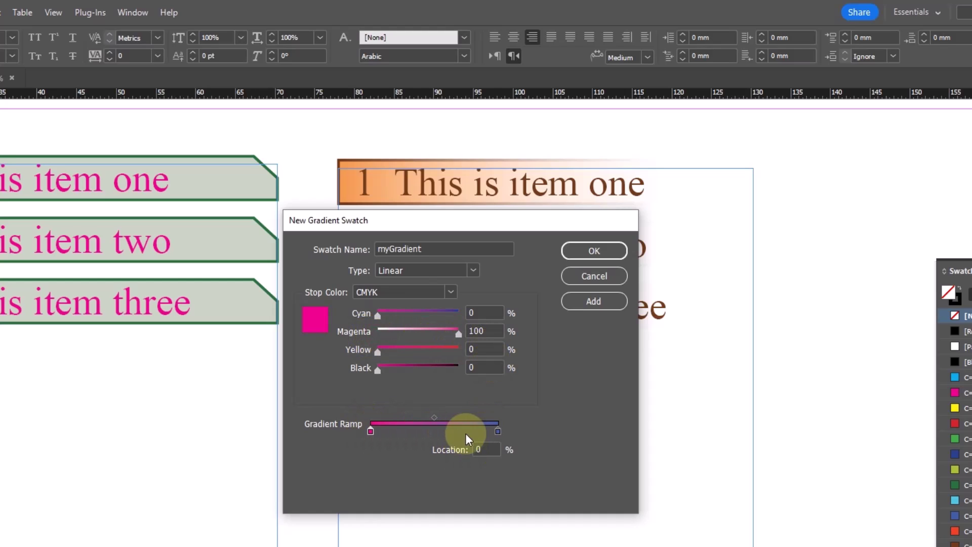
pyautogui.click(593, 301)
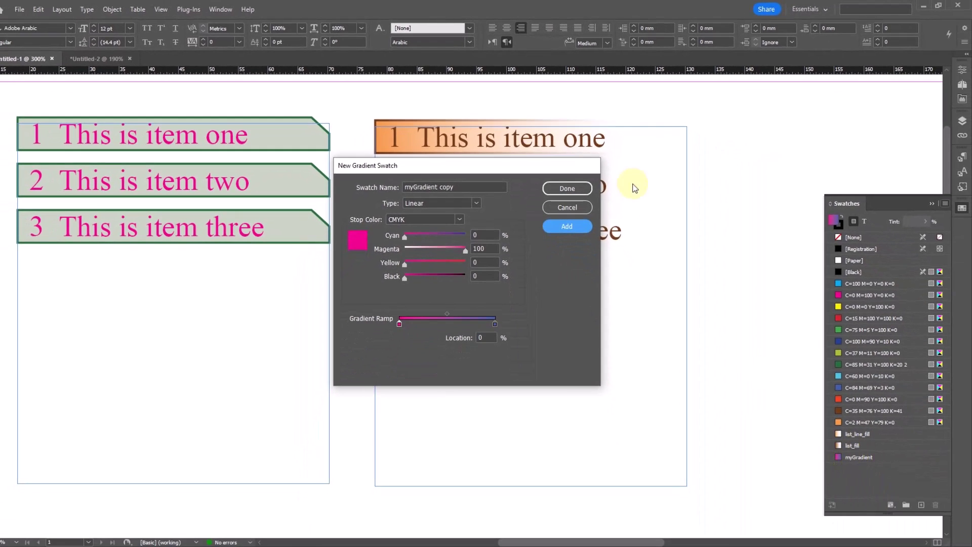
pyautogui.click(570, 194)
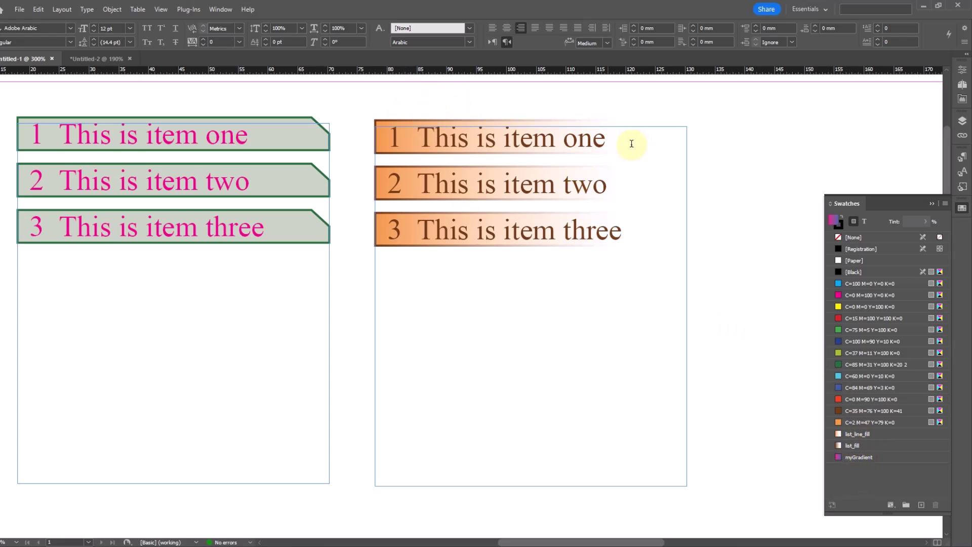
# Select the text of item two in the second list to check which color swatch it uses.
pyautogui.moveTo(394, 183); pyautogui.dragTo(540, 185)
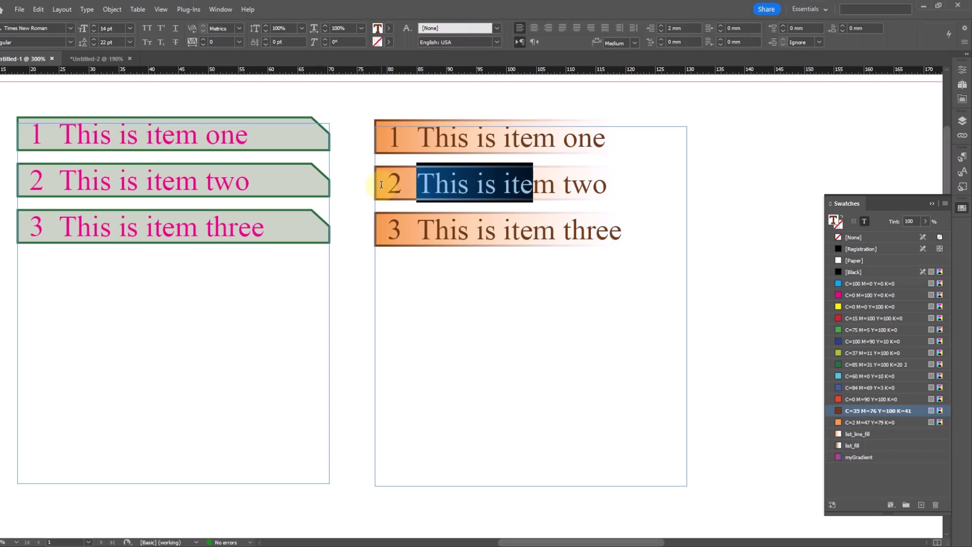
pyautogui.click(487, 186)
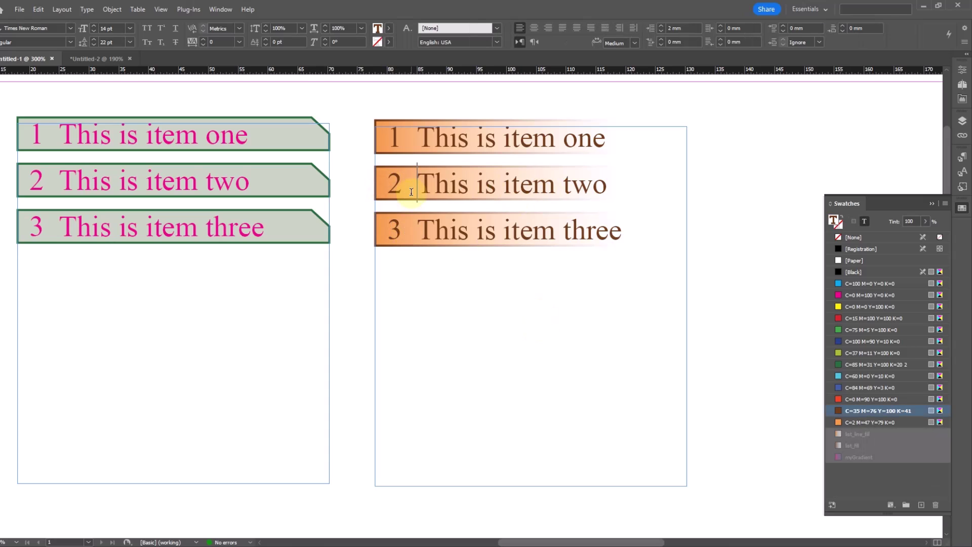
pyautogui.moveTo(418, 183); pyautogui.dragTo(571, 185)
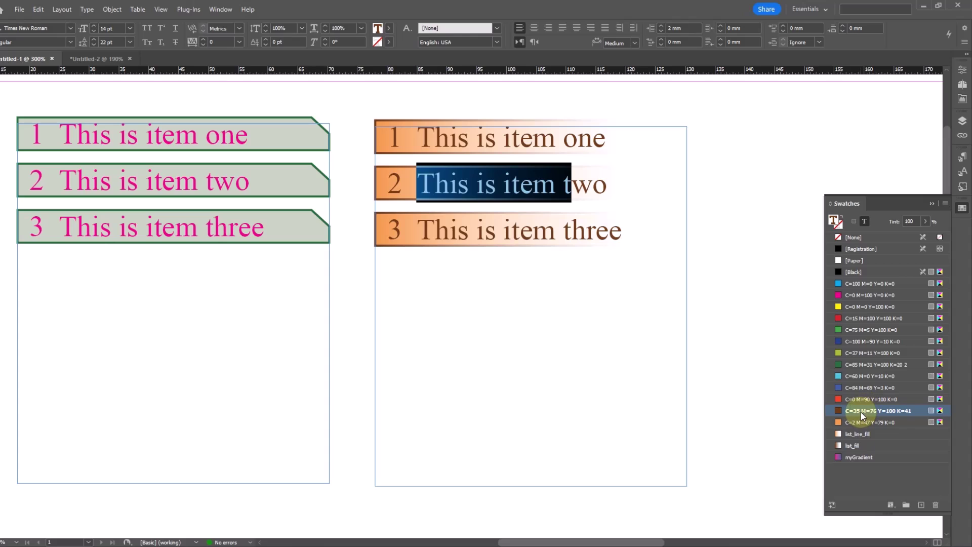
pyautogui.click(486, 300)
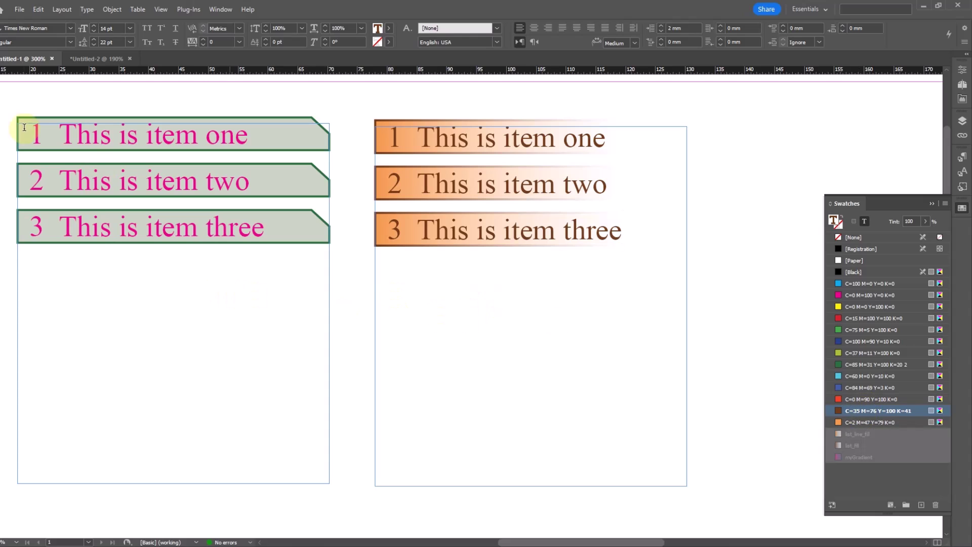
# Shorten both list text frames by raising their lower edges to just below the third items, and deselect them.
pyautogui.press('Escape')
pyautogui.click(257, 378)
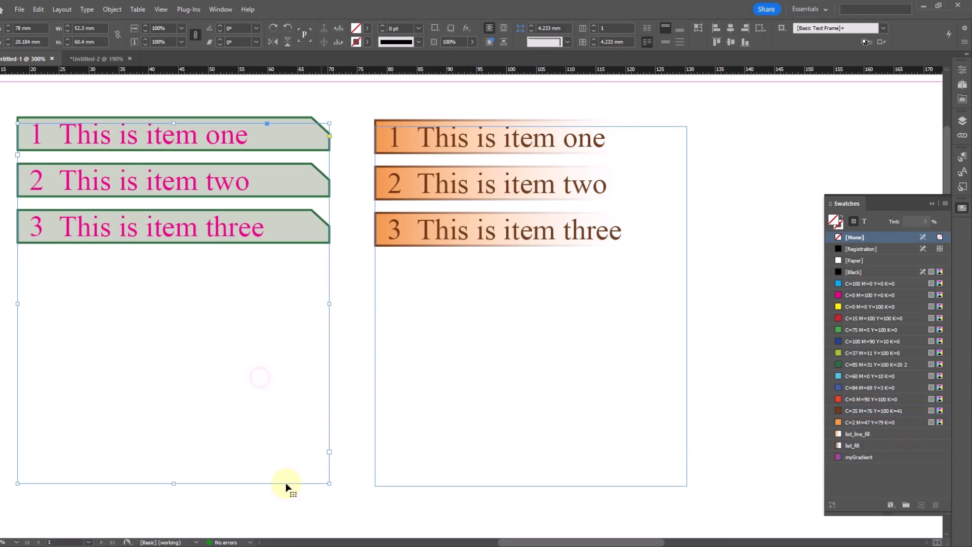
pyautogui.moveTo(174, 483); pyautogui.dragTo(202, 343)
pyautogui.click(509, 349)
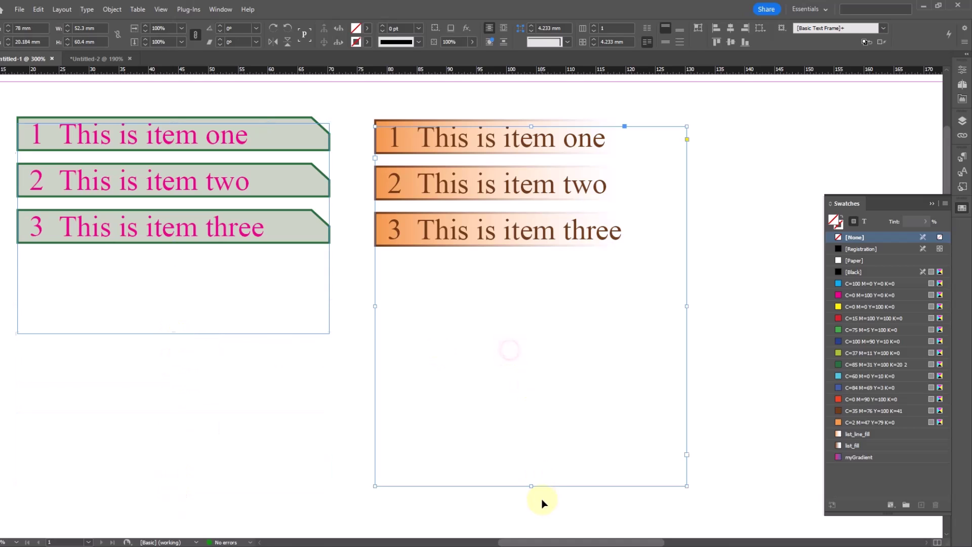
pyautogui.moveTo(534, 491); pyautogui.dragTo(529, 333)
pyautogui.click(468, 384)
# Switch to the Untitled-2 document to examine the reference lists in the lower row.
pyautogui.hotkey('ctrl', '-')
pyautogui.moveTo(470, 375); pyautogui.dragTo(417, 337)
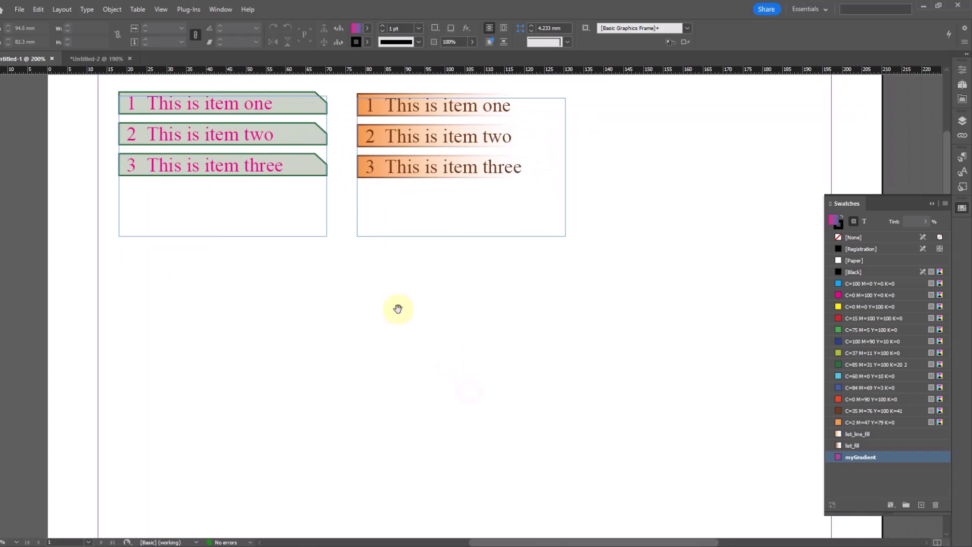
pyautogui.click(77, 58)
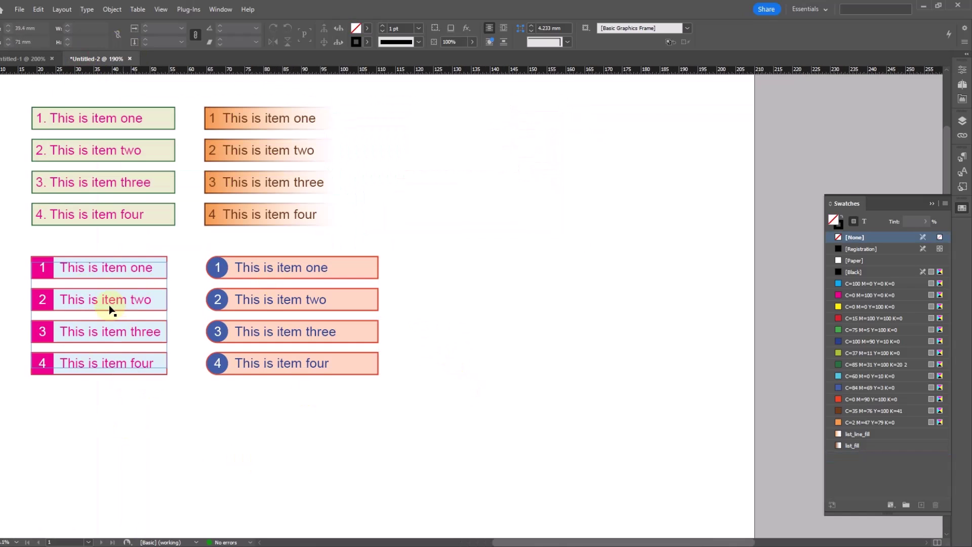
# Switch back to Untitled-1, draw a text frame about 42 by 20 mm below the existing one and enter "This is item one".
pyautogui.click(26, 58)
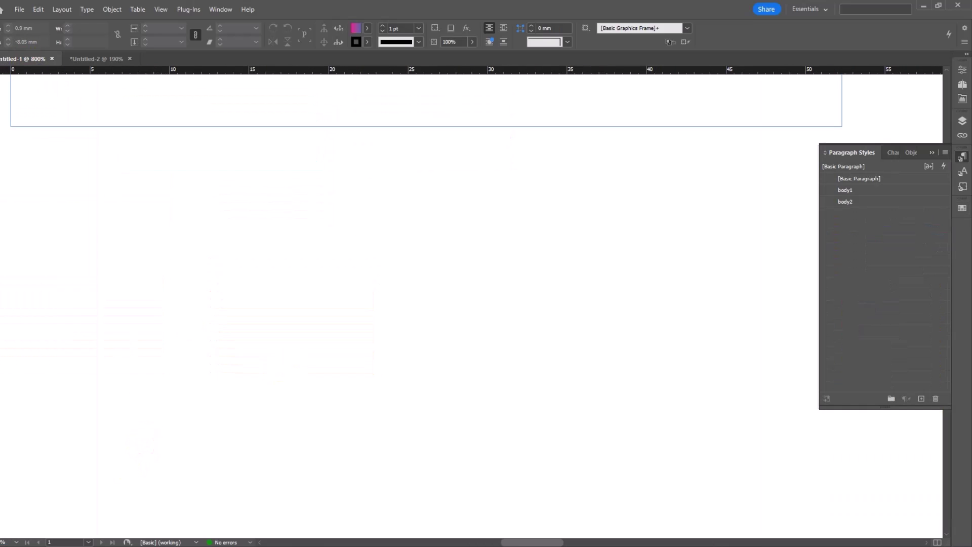
pyautogui.press('t')
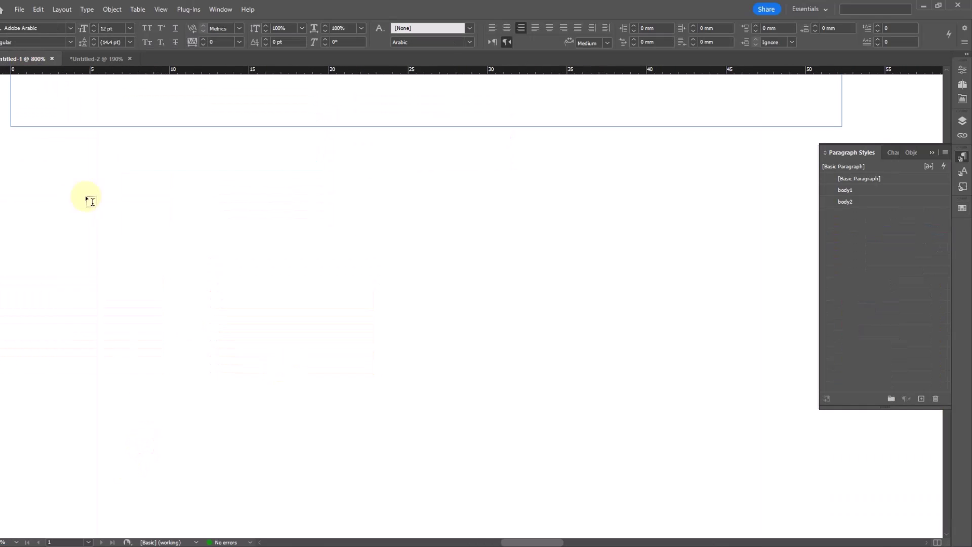
pyautogui.moveTo(11, 163); pyautogui.dragTo(675, 478)
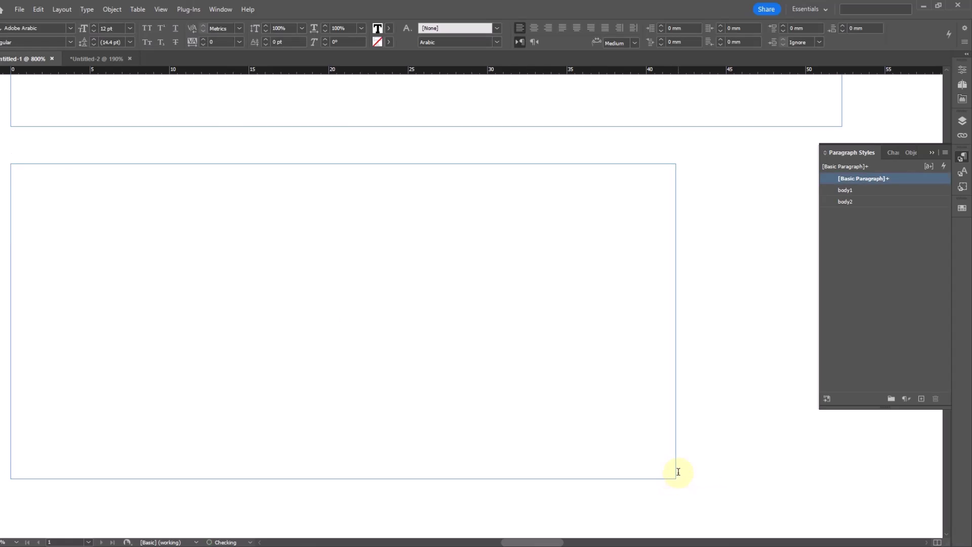
pyautogui.write('This is ite')
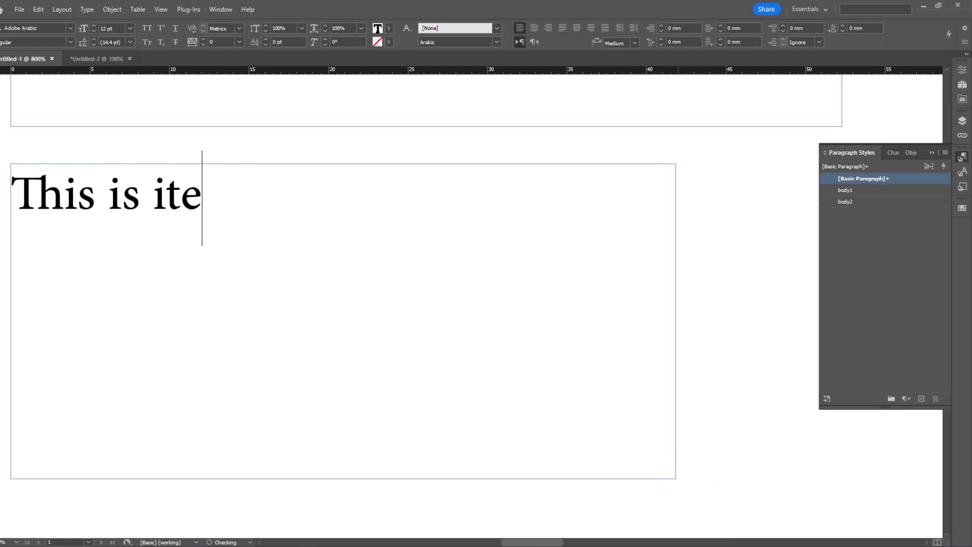
pyautogui.write('m one')
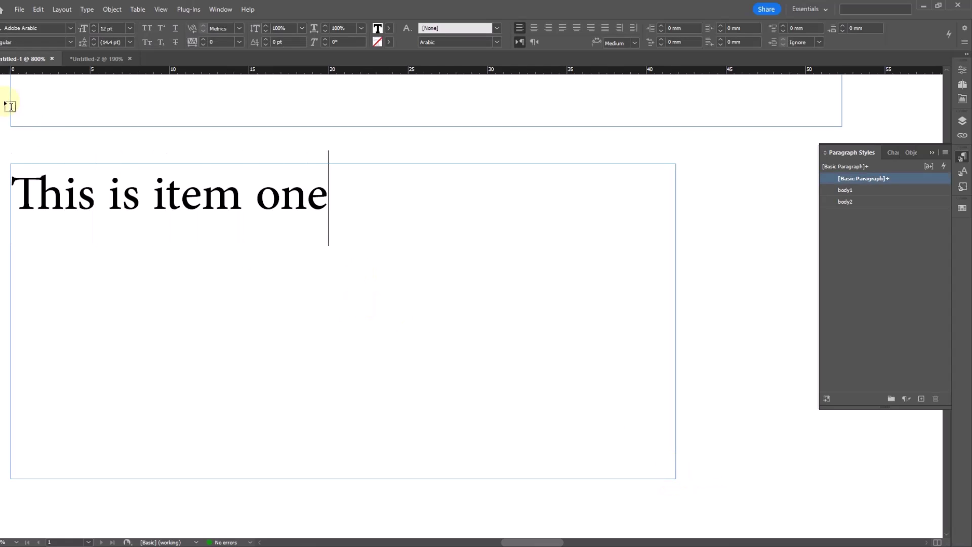
pyautogui.press('Escape')
# Start a new paragraph style named body3 from the item one text.
pyautogui.moveTo(326, 308); pyautogui.dragTo(369, 302)
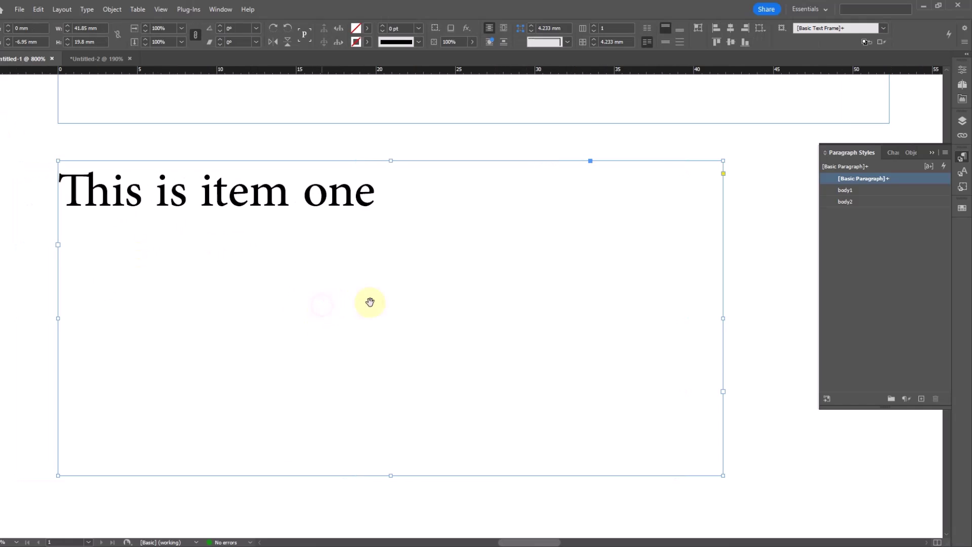
pyautogui.moveTo(28, 146); pyautogui.dragTo(470, 419)
pyautogui.moveTo(526, 262); pyautogui.dragTo(437, 308)
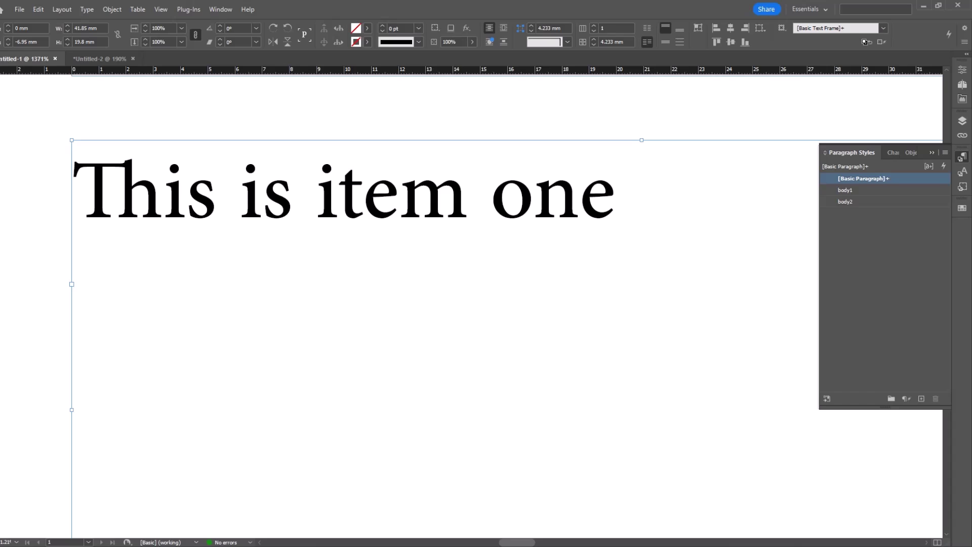
pyautogui.click(354, 213)
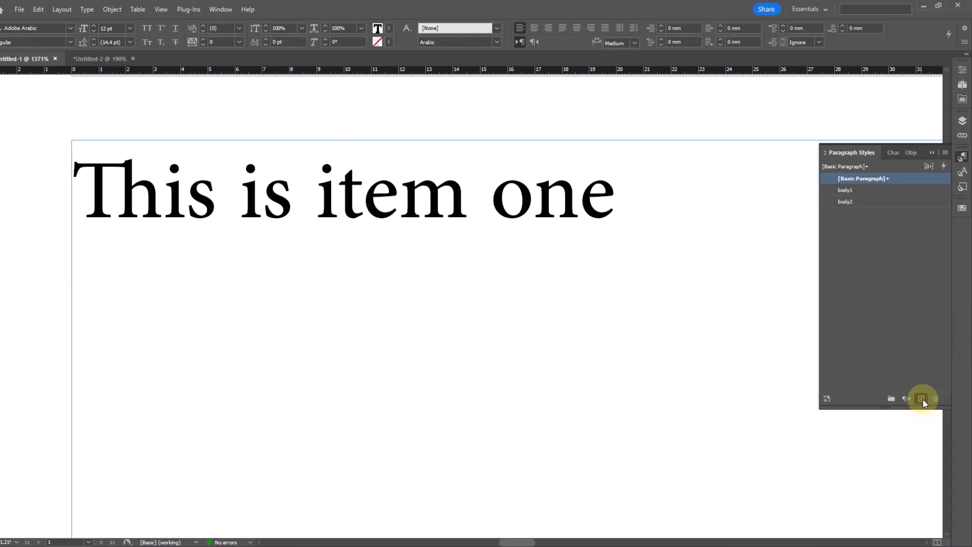
pyautogui.keyDown('alt'); pyautogui.click(921, 399); pyautogui.keyUp('alt')
pyautogui.write('body3')
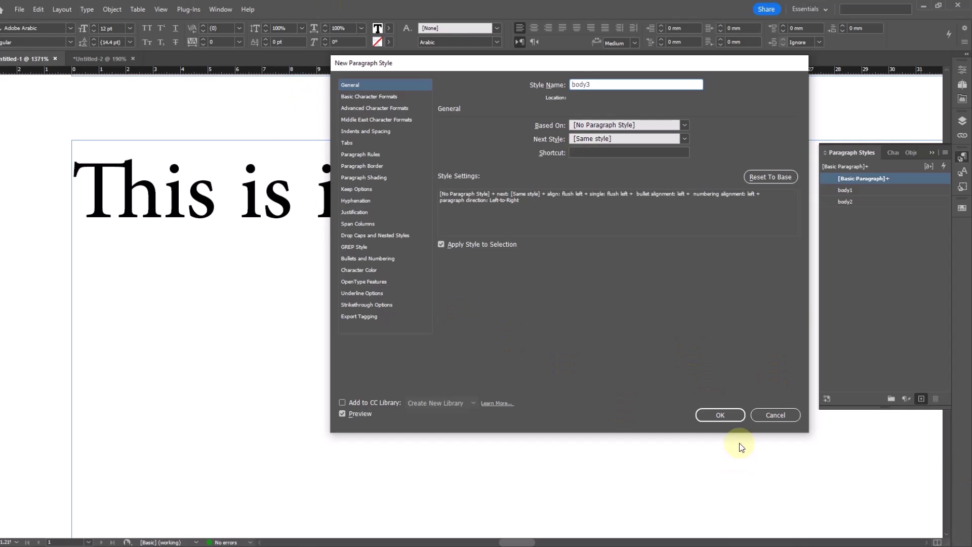
# Give body3 Times New Roman at 14 pt with 22 pt leading, and save the style.
pyautogui.click(369, 96)
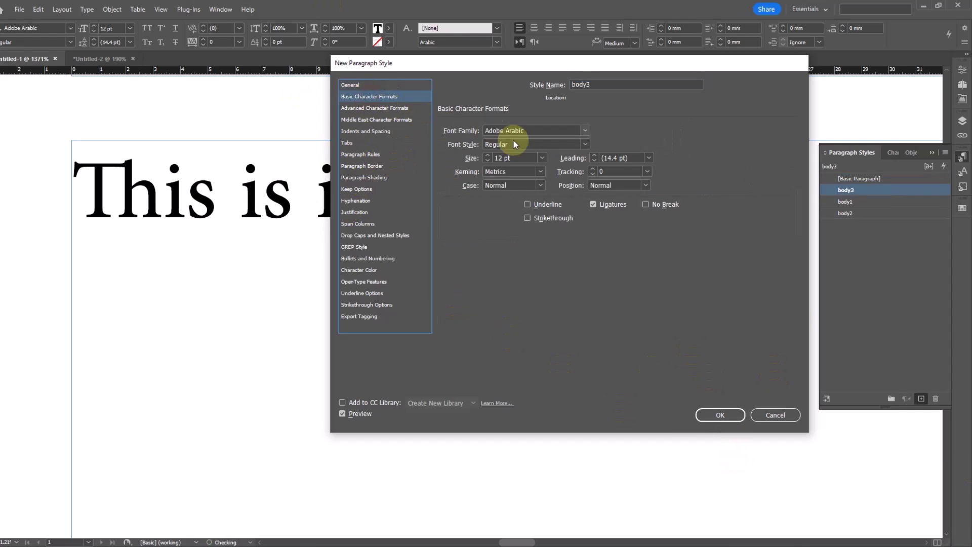
pyautogui.click(516, 156)
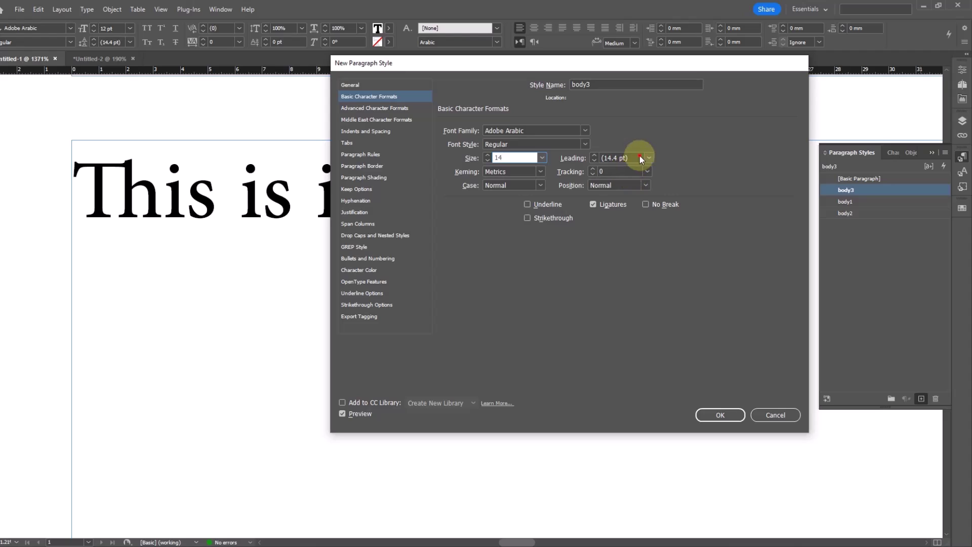
pyautogui.press('Tab')
pyautogui.write('22')
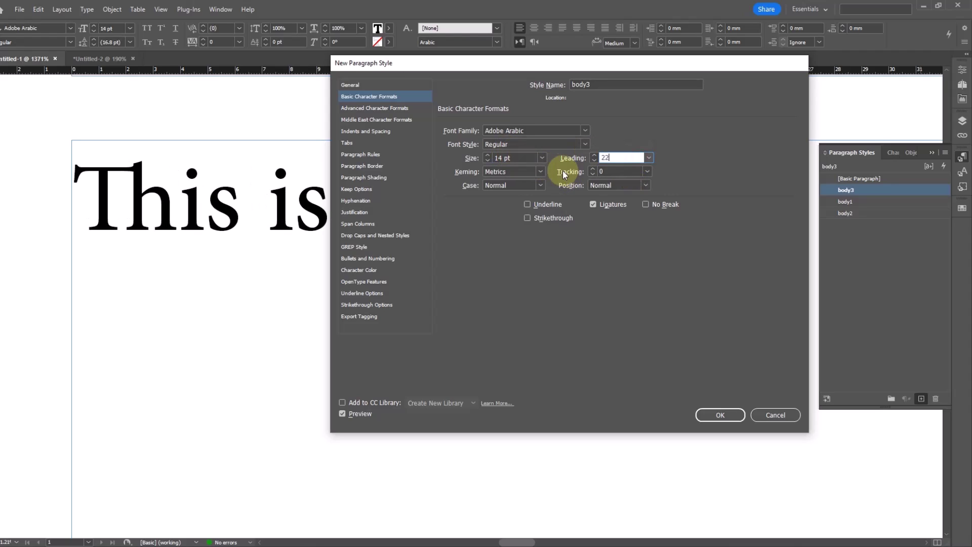
pyautogui.click(542, 130)
pyautogui.write('Times New Roman')
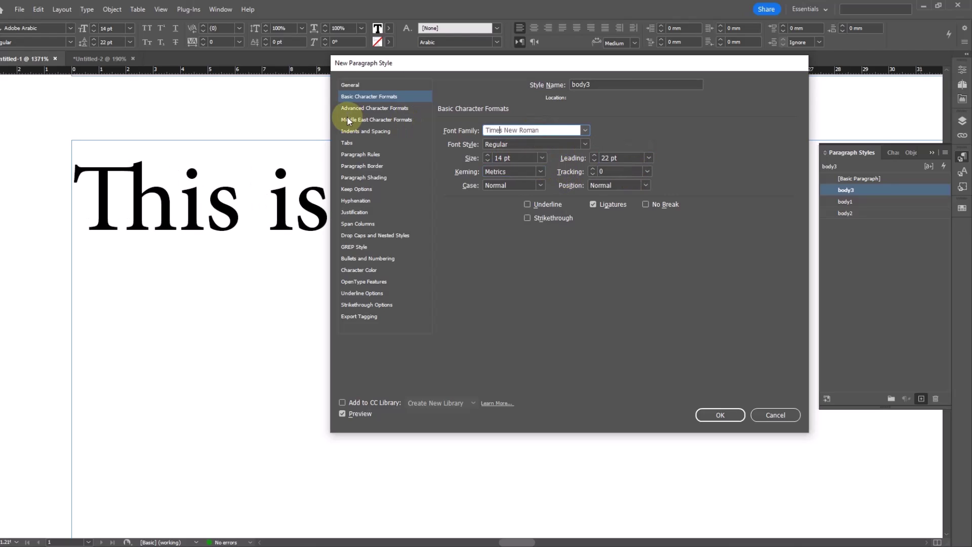
pyautogui.press('Tab')
pyautogui.moveTo(406, 66); pyautogui.dragTo(425, 80)
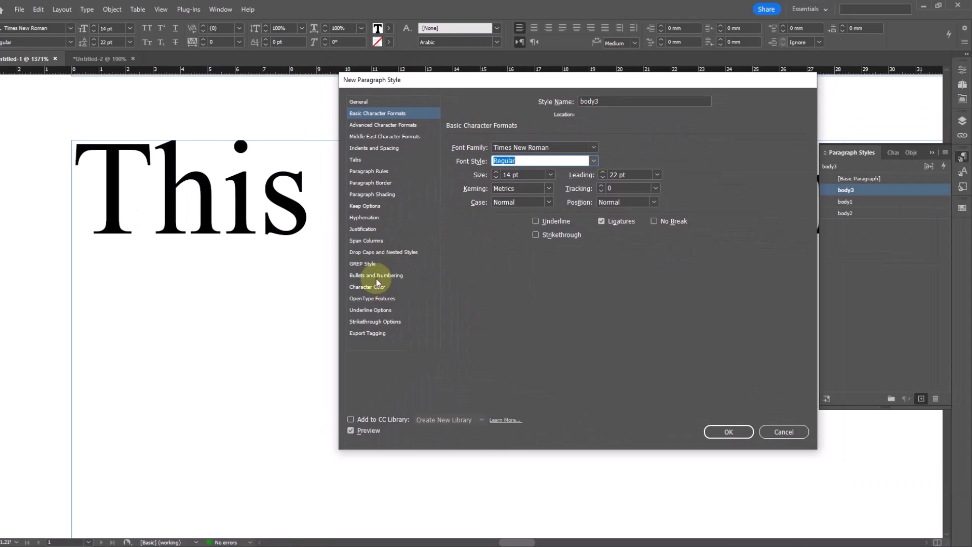
pyautogui.click(727, 431)
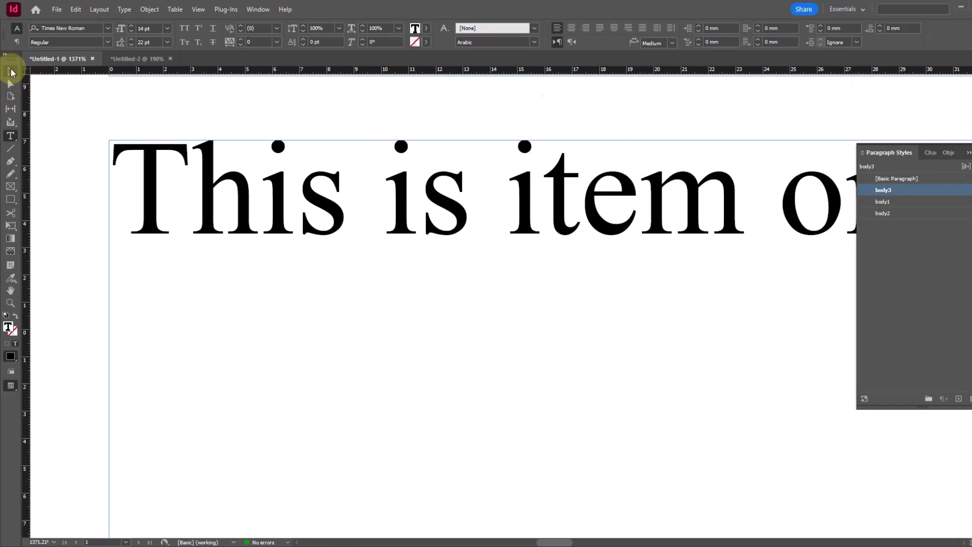
# Set the ruler origin at the text frame's upper-left corner and place a horizontal guide on its upper edge at Y 0 mm.
pyautogui.moveTo(26, 71); pyautogui.dragTo(108, 140)
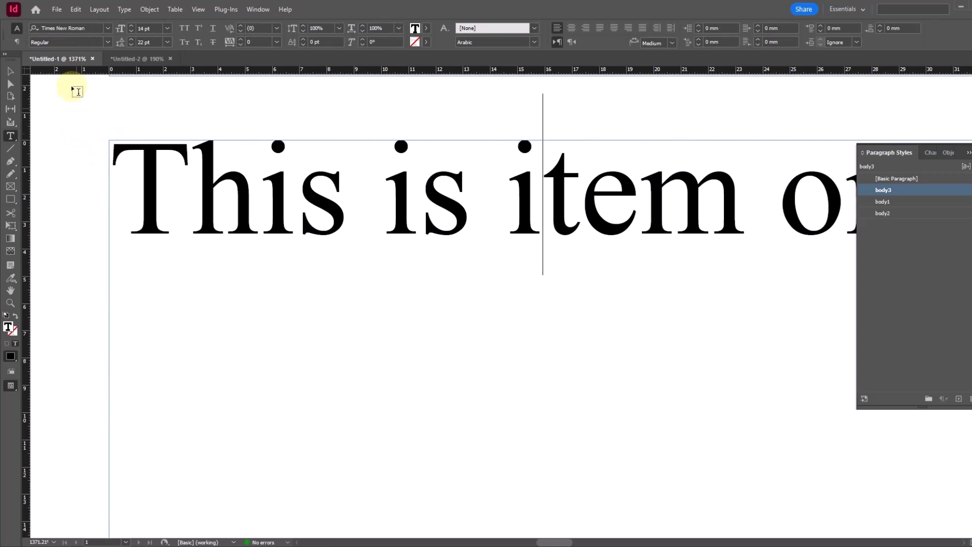
pyautogui.moveTo(79, 72); pyautogui.dragTo(80, 141)
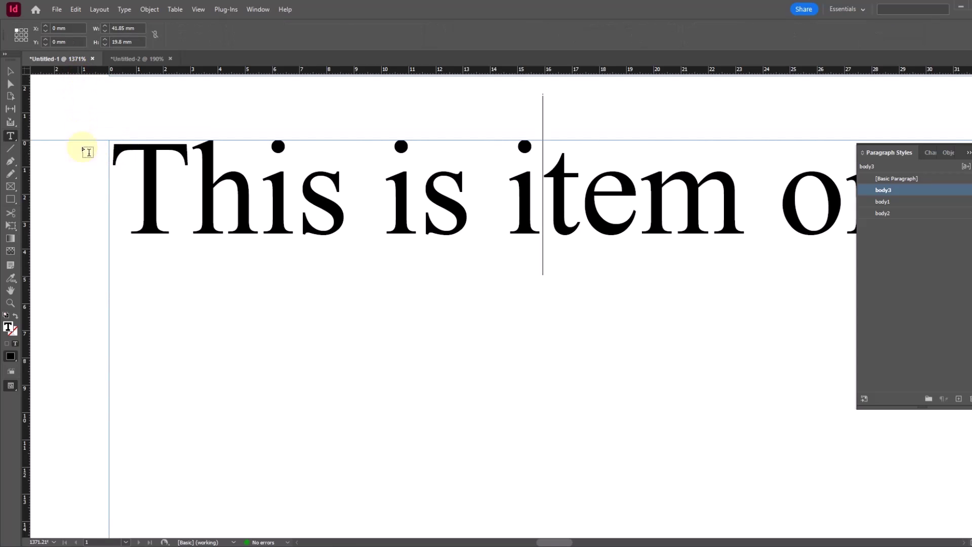
pyautogui.click(11, 72)
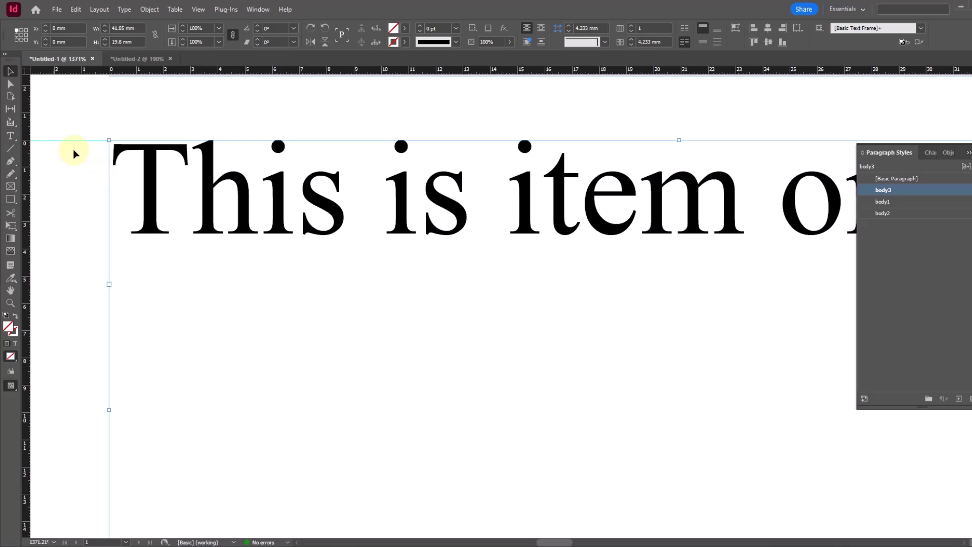
pyautogui.click(150, 150)
pyautogui.click(99, 127)
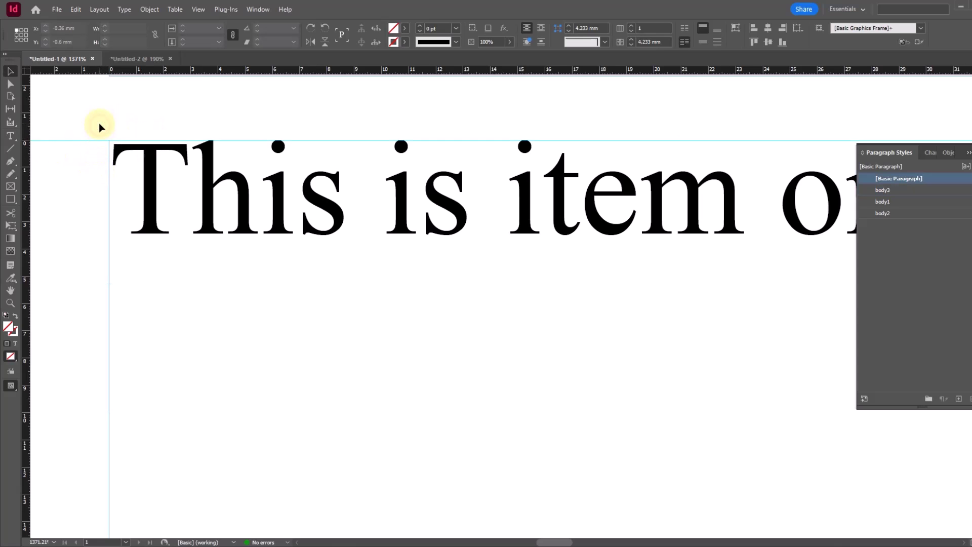
# Edit the body3 style to add a paragraph border in C=0 M=90 Y=100 K=0.
pyautogui.moveTo(889, 211); pyautogui.dragTo(882, 191)
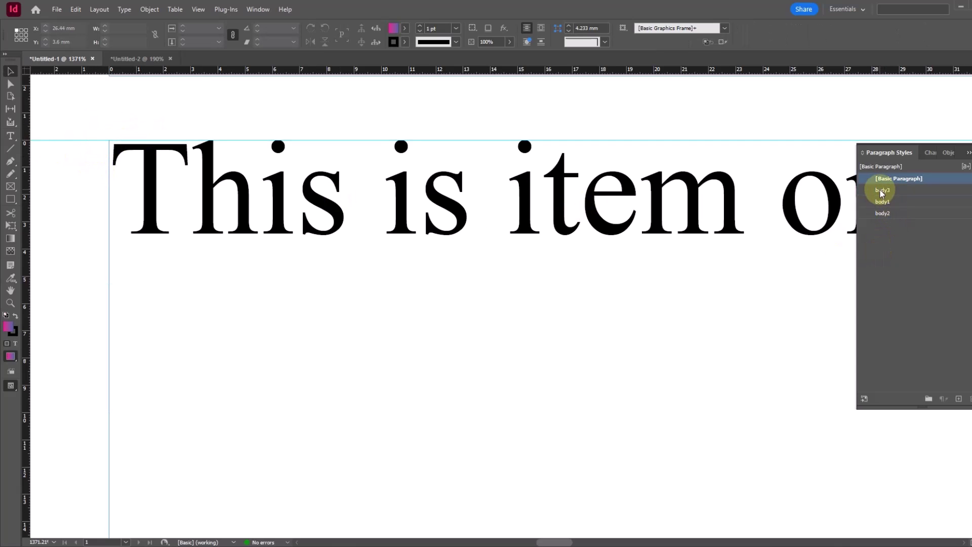
pyautogui.rightClick(881, 194)
pyautogui.click(893, 198)
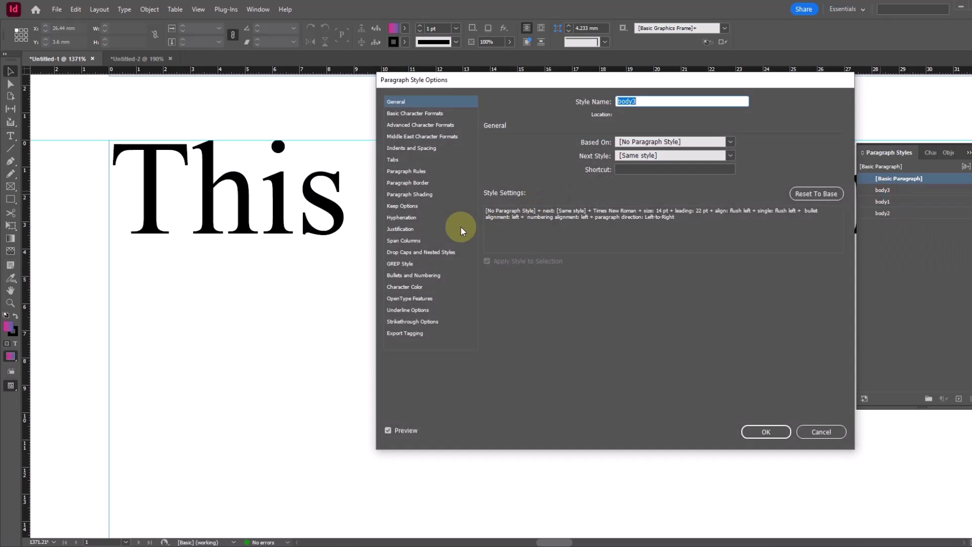
pyautogui.click(425, 185)
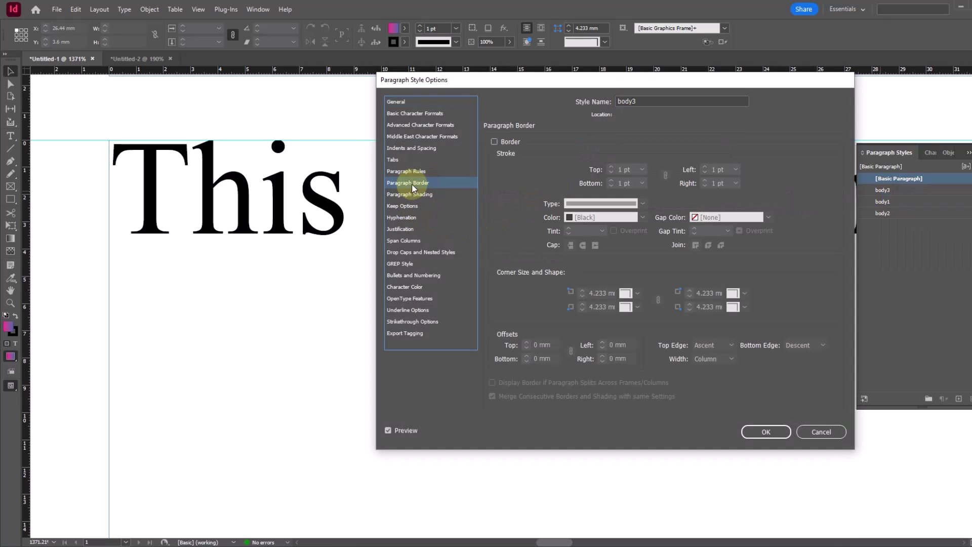
pyautogui.click(495, 141)
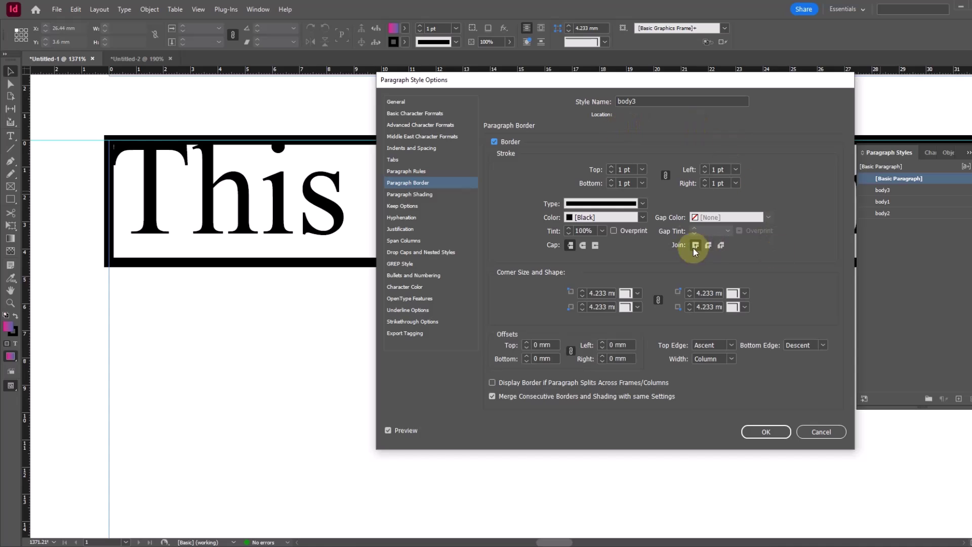
pyautogui.click(643, 217)
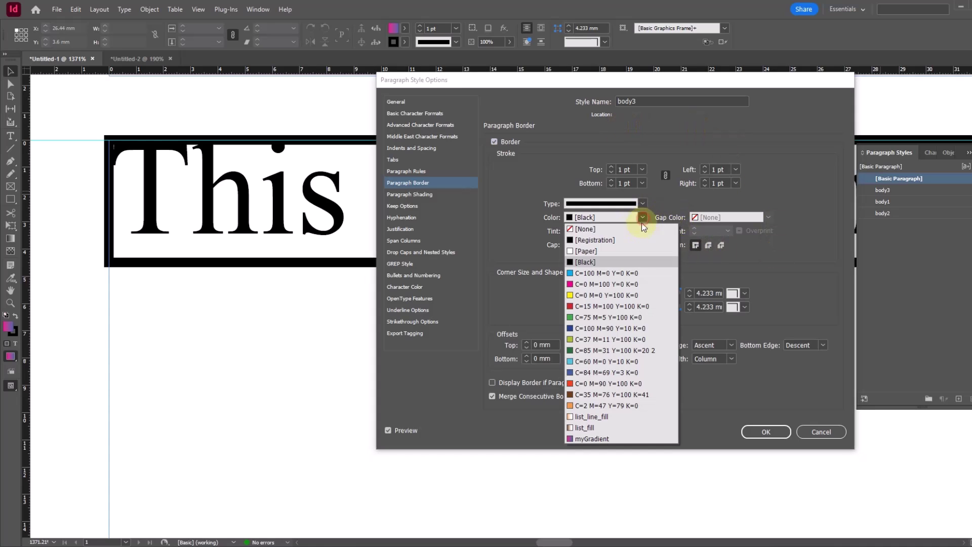
pyautogui.click(607, 385)
pyautogui.click(765, 431)
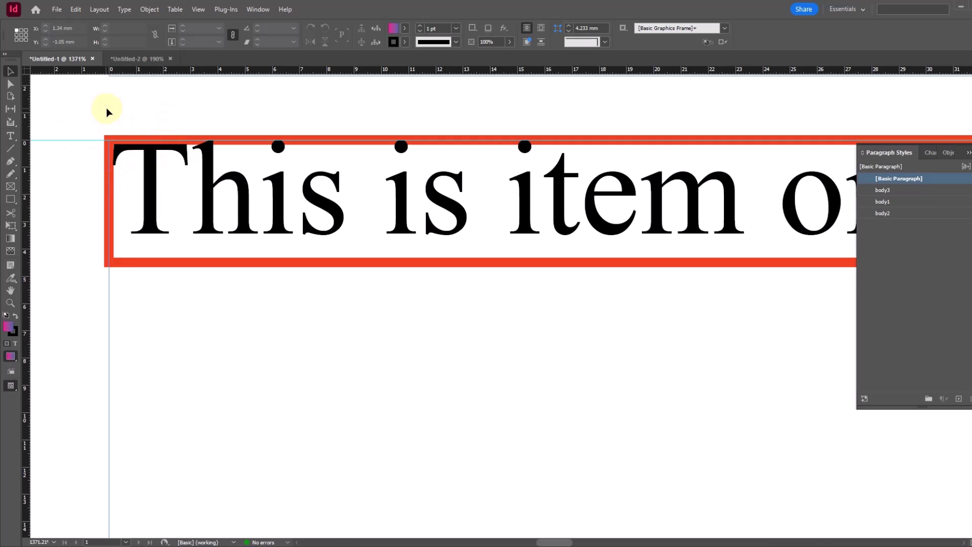
# Move the upper guide to Y 0.176 mm and add another horizontal guide at Y 4.31 mm on the border's lower inner edge.
pyautogui.moveTo(75, 150); pyautogui.dragTo(82, 175)
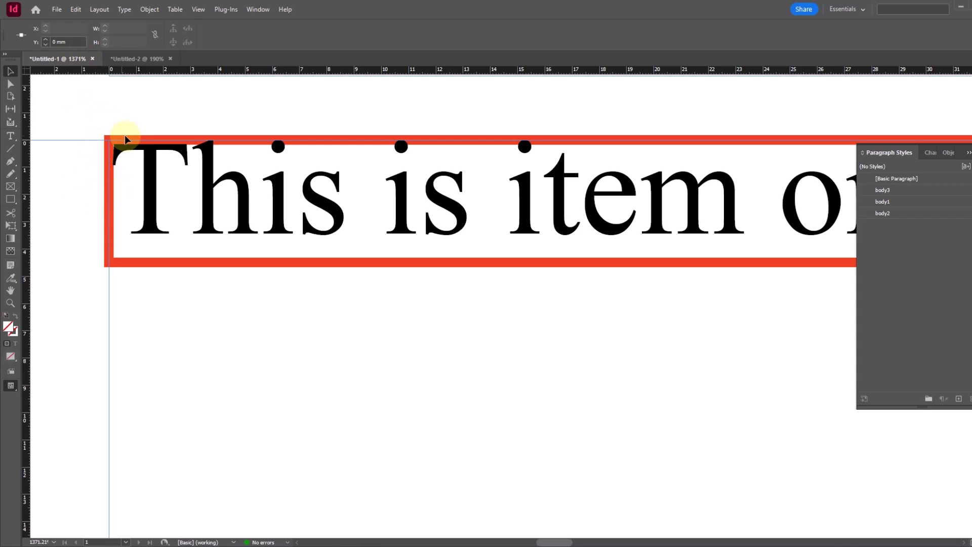
pyautogui.click(75, 42)
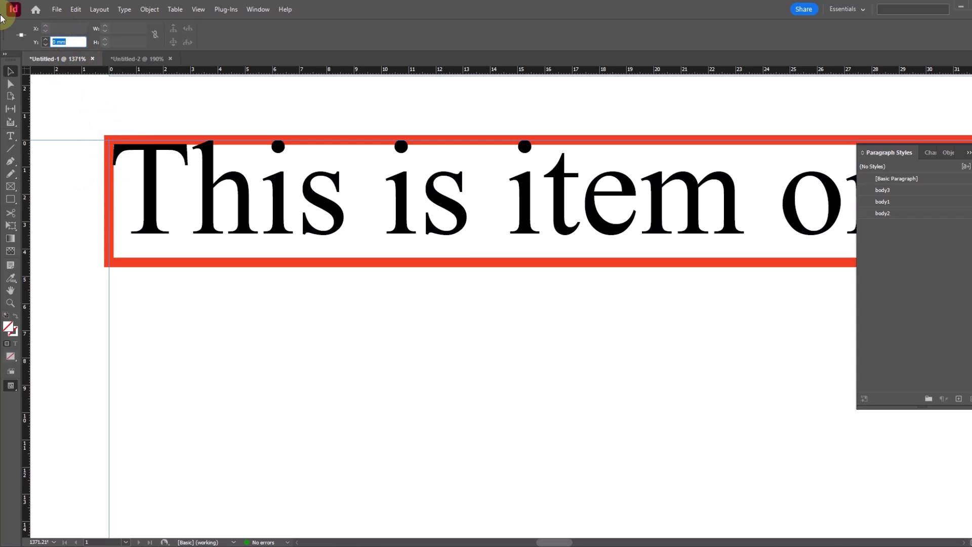
pyautogui.press('BackSpace')
pyautogui.press('Return')
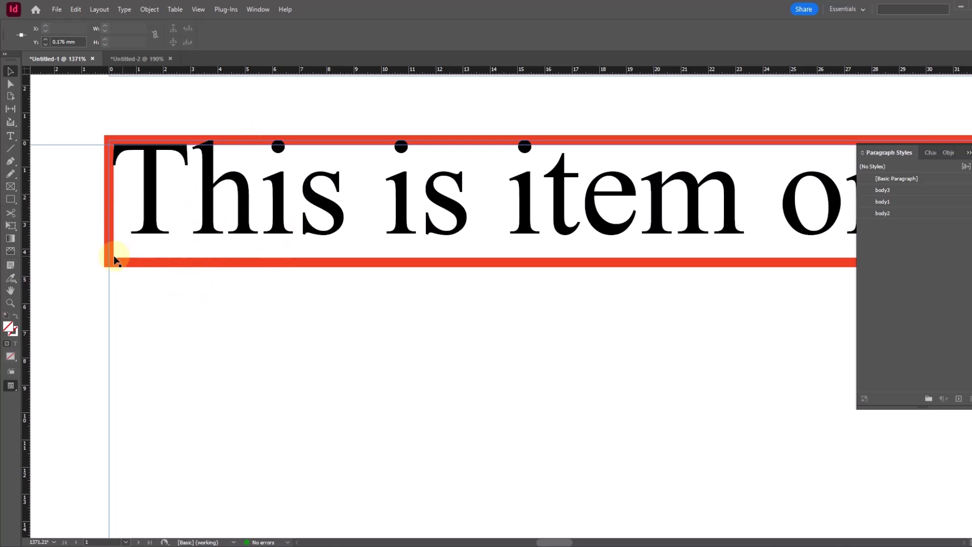
pyautogui.moveTo(66, 243); pyautogui.dragTo(127, 302)
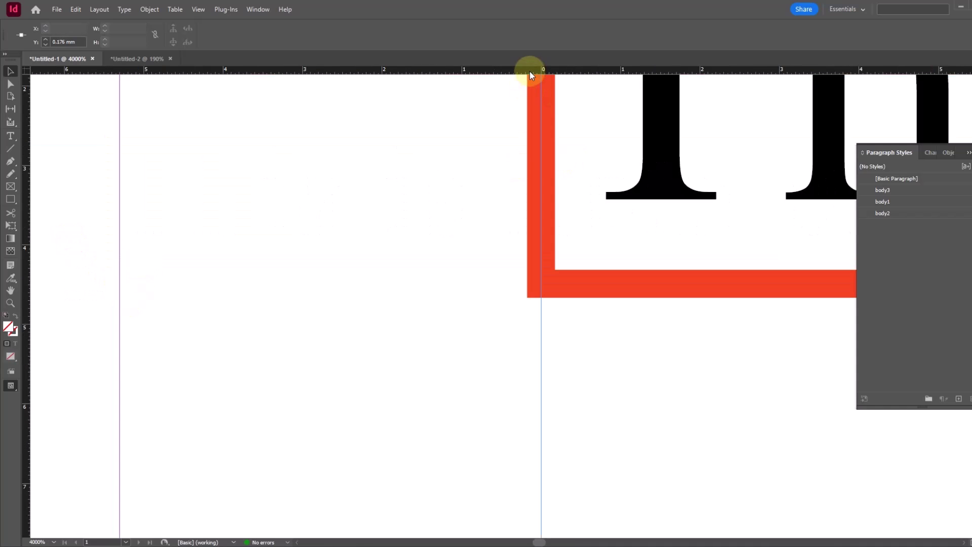
pyautogui.moveTo(516, 72); pyautogui.dragTo(585, 270)
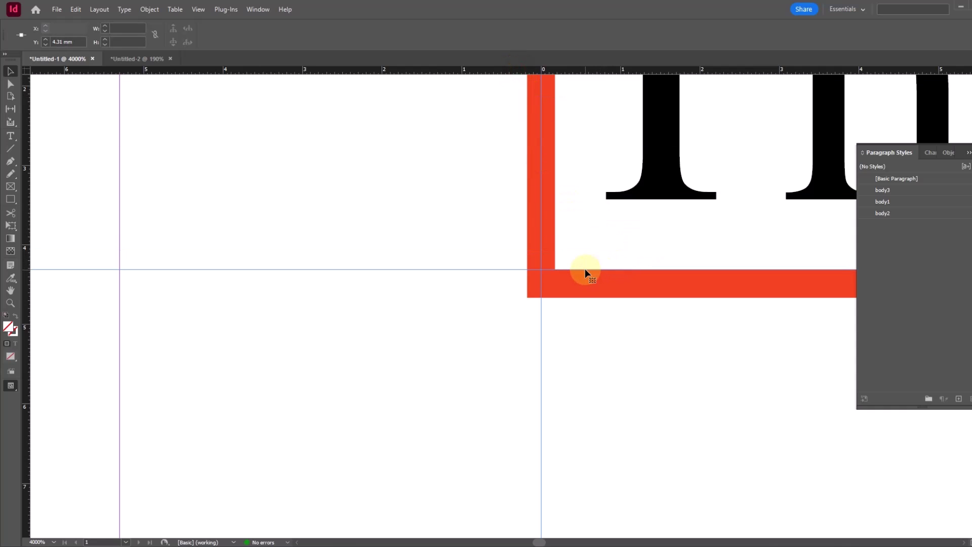
# Fit the item one text frame to its content and deselect it.
pyautogui.keyDown('ctrl'); pyautogui.keyDown('alt'); pyautogui.click(481, 284); pyautogui.keyUp('alt'); pyautogui.keyUp('ctrl')
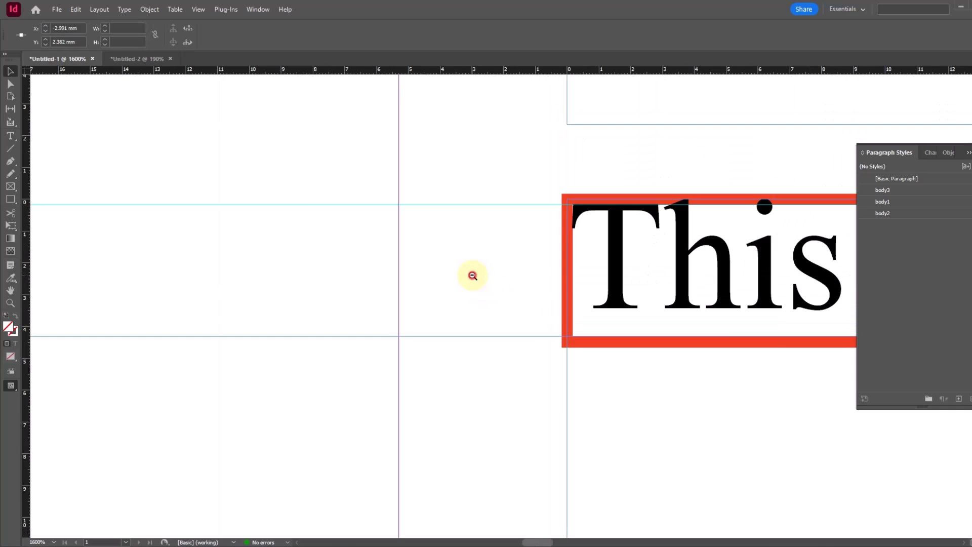
pyautogui.keyDown('ctrl'); pyautogui.keyDown('alt'); pyautogui.click(521, 288); pyautogui.keyUp('alt'); pyautogui.keyUp('ctrl')
pyautogui.keyDown('ctrl'); pyautogui.keyDown('alt'); pyautogui.click(521, 288); pyautogui.keyUp('alt'); pyautogui.keyUp('ctrl')
pyautogui.moveTo(647, 319); pyautogui.dragTo(373, 223)
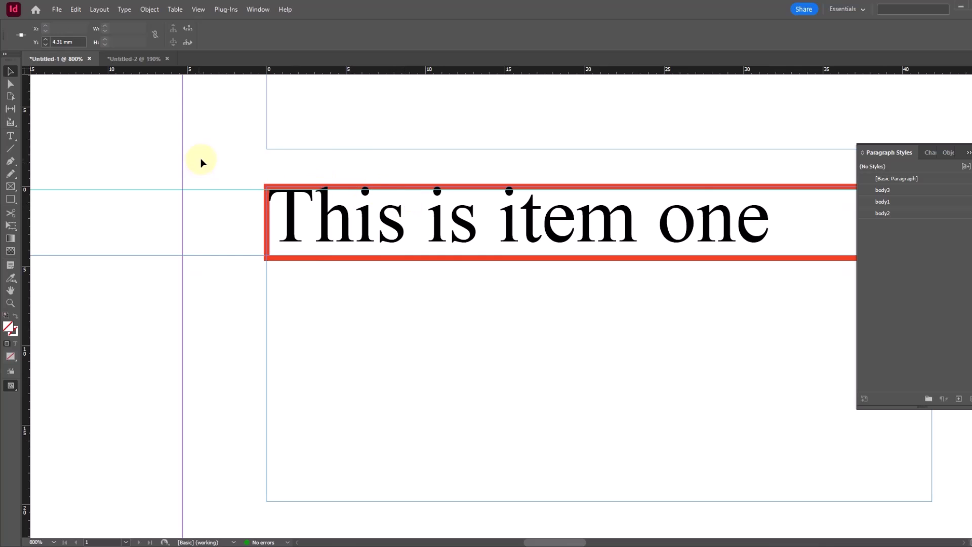
pyautogui.click(385, 225)
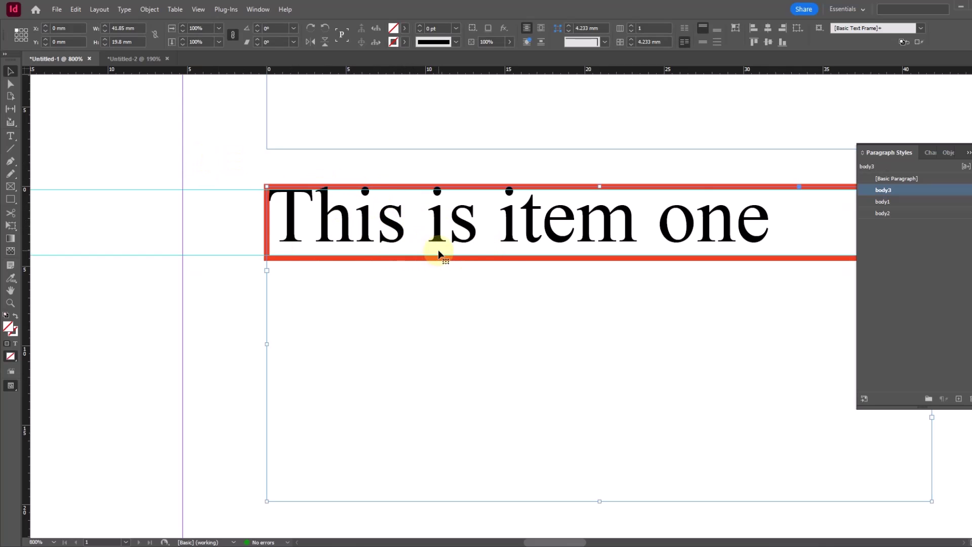
pyautogui.hotkey('ctrl', 'alt', 'c')
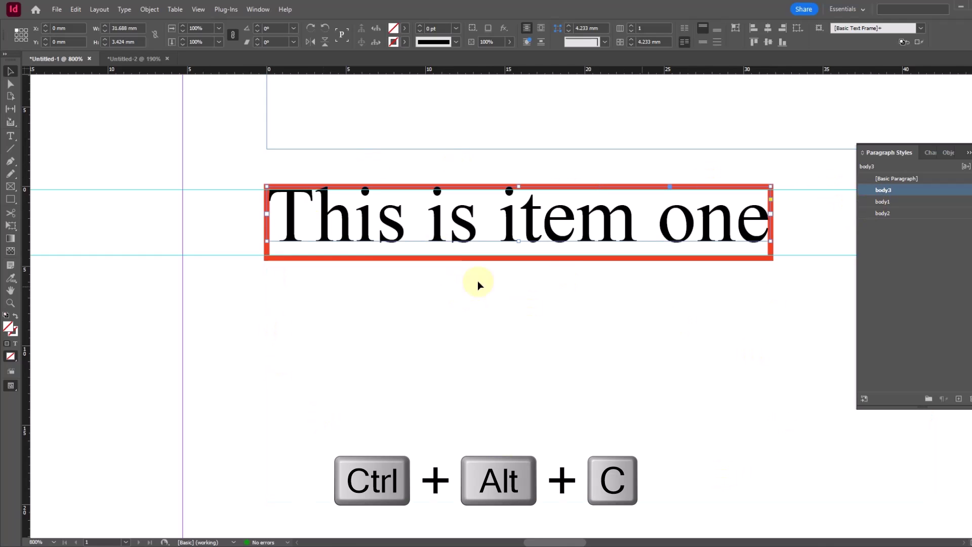
pyautogui.click(319, 314)
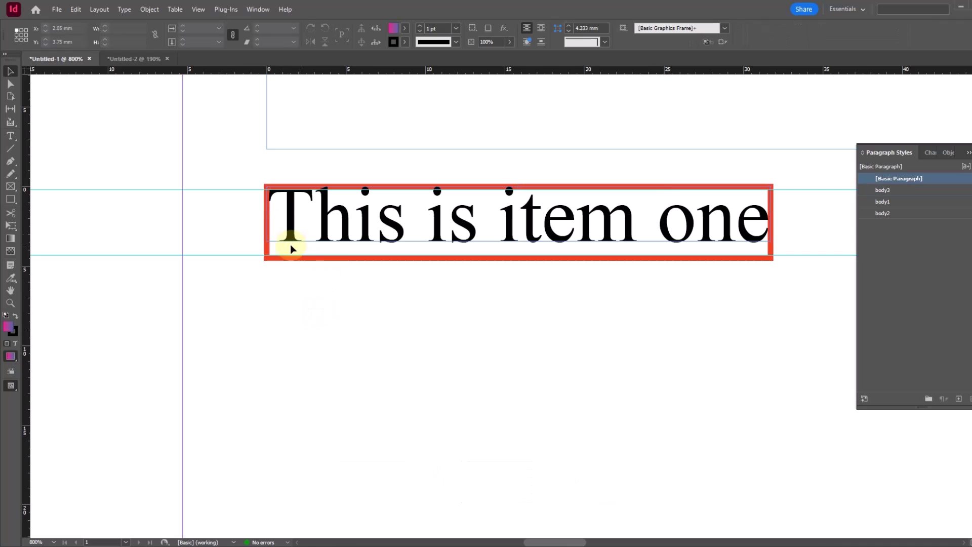
# Add a horizontal guide at Y 3.424 mm on the baseline of the item one text.
pyautogui.hotkey('ctrl', 'space')
pyautogui.moveTo(238, 221); pyautogui.dragTo(282, 253)
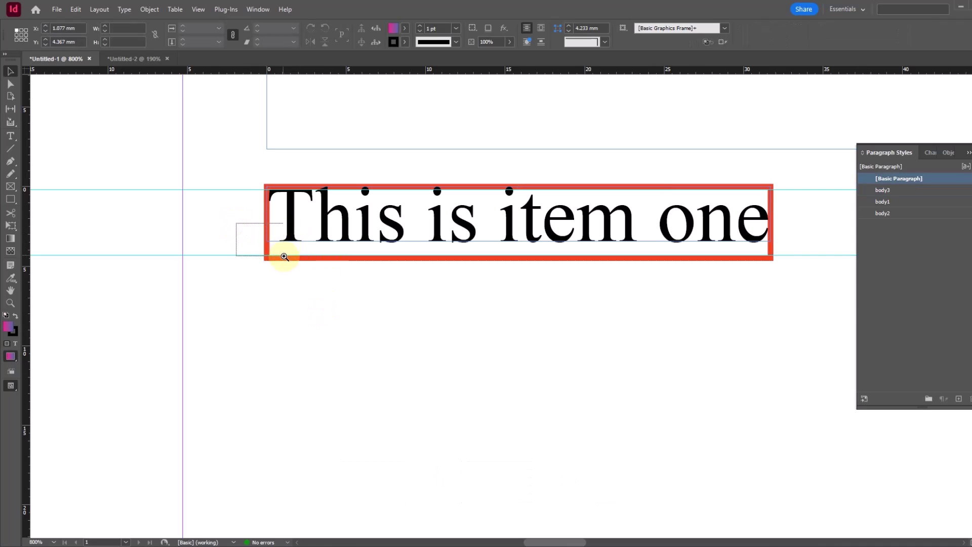
pyautogui.moveTo(437, 72); pyautogui.dragTo(558, 317)
pyautogui.keyDown('ctrl'); pyautogui.keyDown('alt'); pyautogui.click(578, 317); pyautogui.keyUp('alt'); pyautogui.keyUp('ctrl')
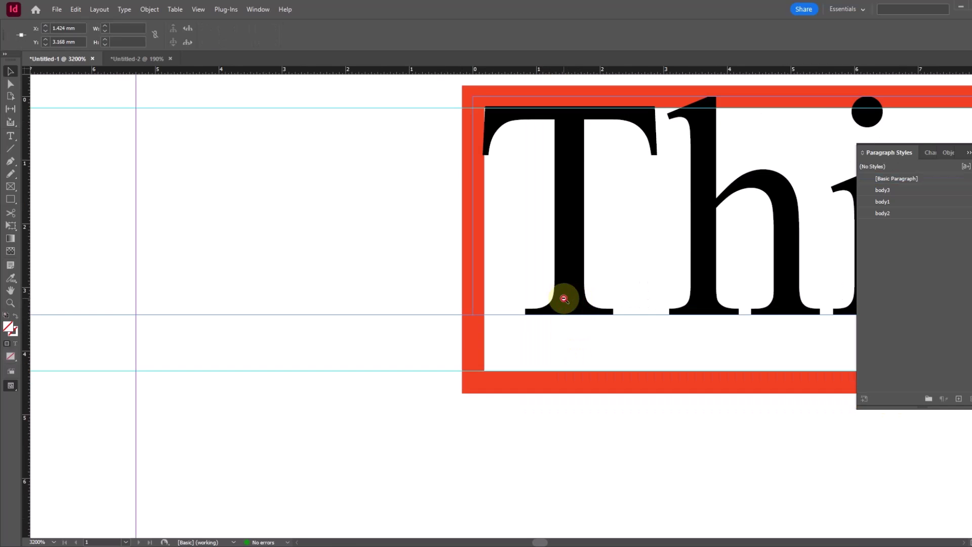
pyautogui.keyDown('ctrl'); pyautogui.keyDown('alt'); pyautogui.click(560, 297); pyautogui.keyUp('alt'); pyautogui.keyUp('ctrl')
pyautogui.keyDown('ctrl'); pyautogui.keyDown('alt'); pyautogui.click(549, 276); pyautogui.keyUp('alt'); pyautogui.keyUp('ctrl')
pyautogui.keyDown('ctrl'); pyautogui.keyDown('alt'); pyautogui.click(549, 276); pyautogui.keyUp('alt'); pyautogui.keyUp('ctrl')
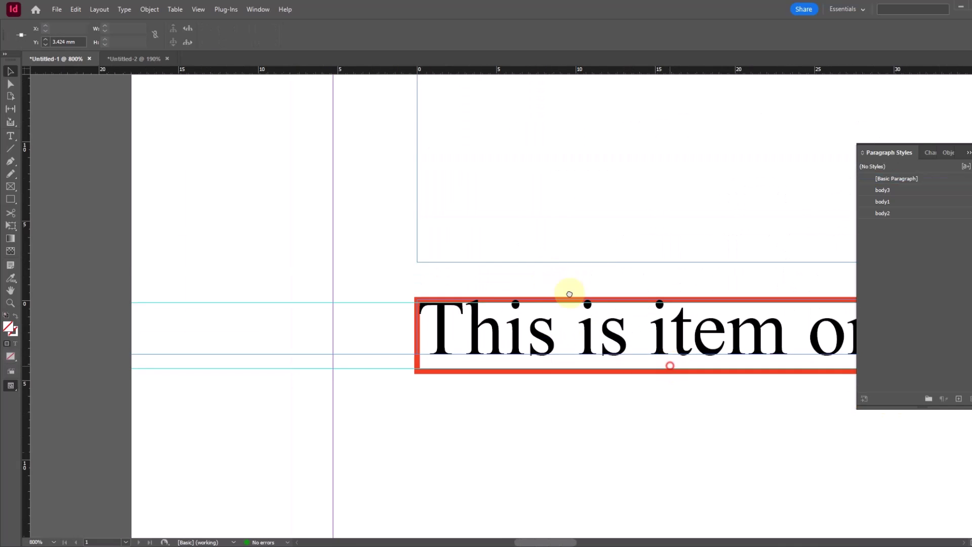
# Enlarge the item one text frame to about 39.05 mm wide and 17.55 mm high.
pyautogui.click(629, 187)
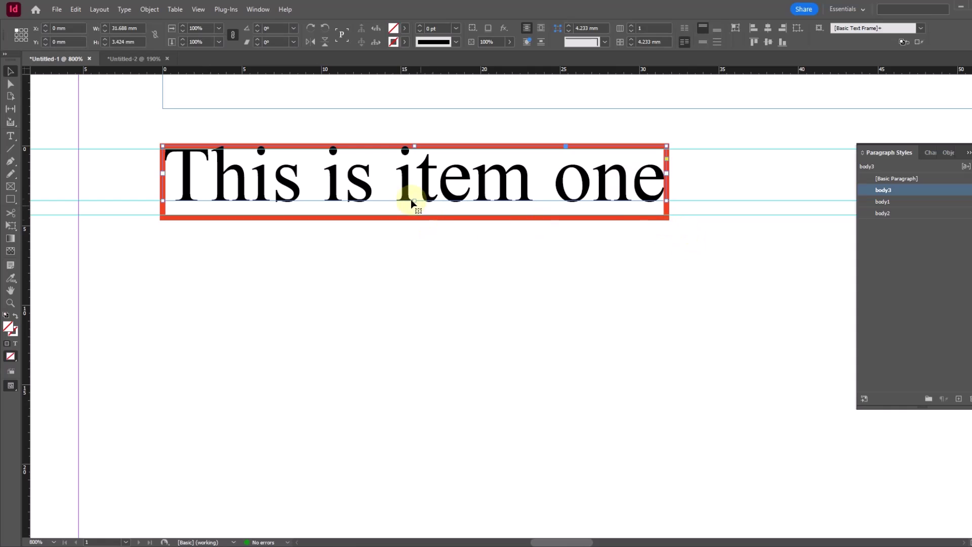
pyautogui.moveTo(415, 201); pyautogui.dragTo(430, 426)
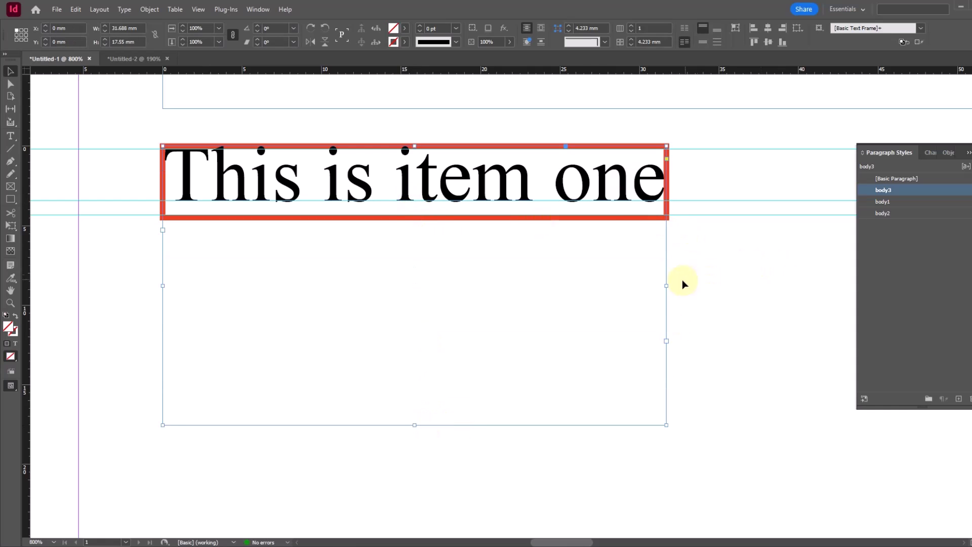
pyautogui.moveTo(665, 287); pyautogui.dragTo(783, 286)
# Draw a rectangle about 2.6 by 3.8 mm outside the page margin beside the list, with 0 pt stroke and no fill.
pyautogui.hscroll(-3, 52, 150)
pyautogui.click(10, 199)
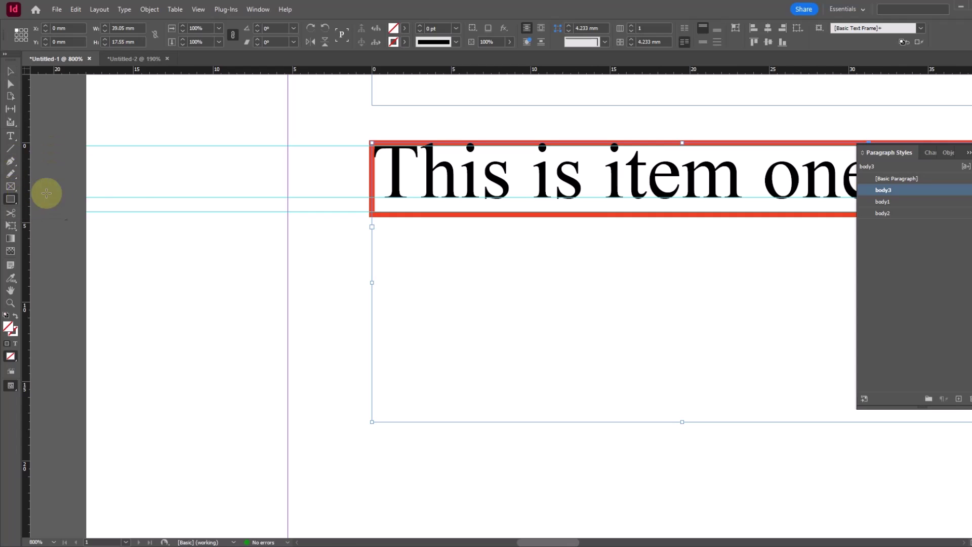
pyautogui.moveTo(161, 147); pyautogui.dragTo(209, 211)
pyautogui.click(419, 32)
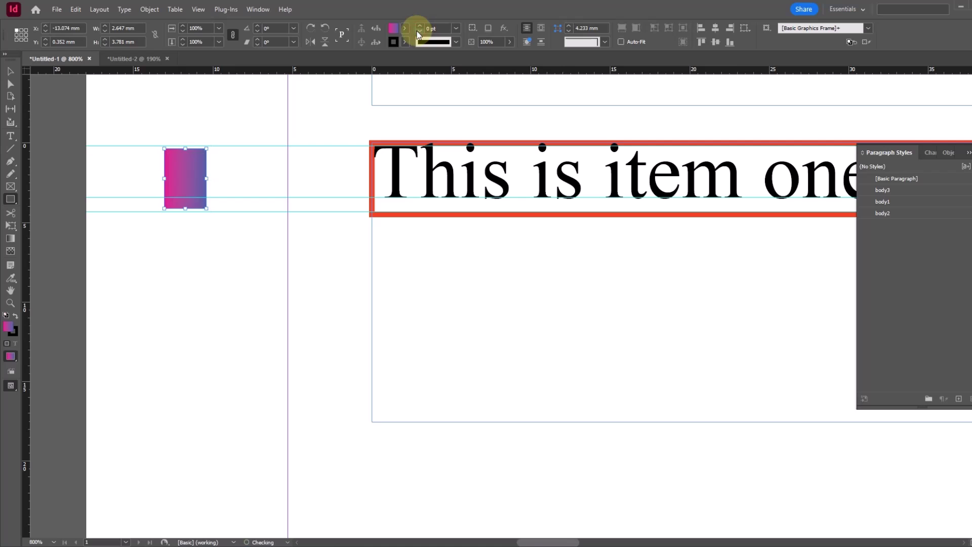
pyautogui.click(404, 28)
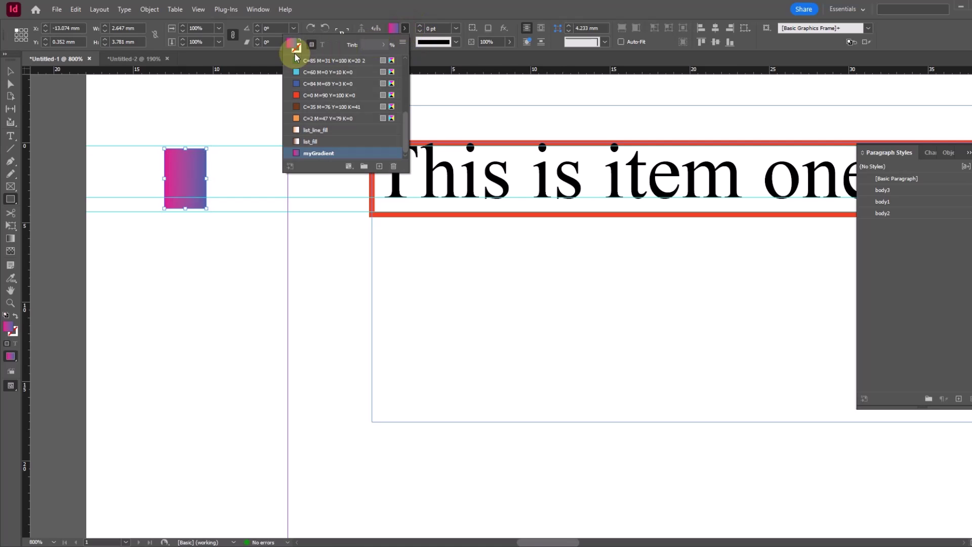
pyautogui.scroll(5, 324, 95)
pyautogui.click(312, 61)
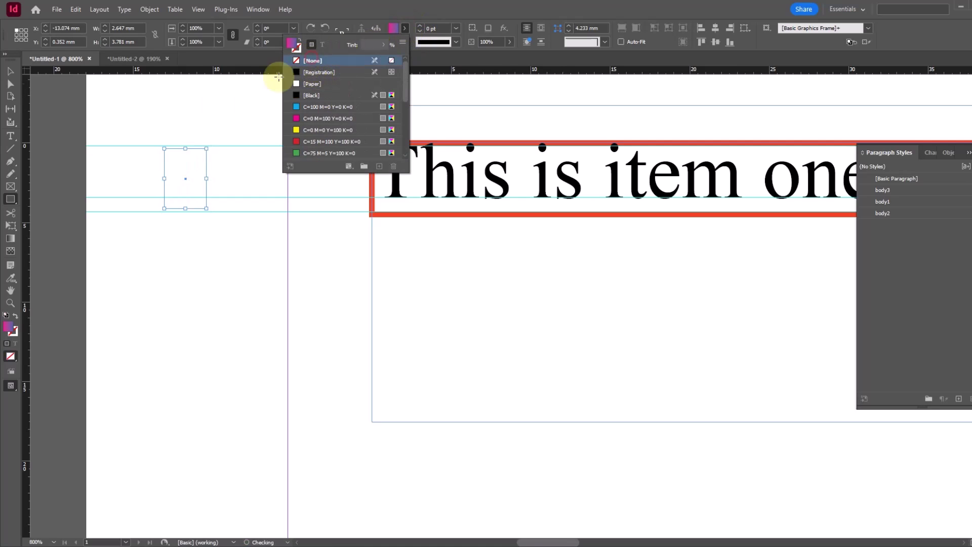
# Stretch the rectangle vertically to span the uppermost and lowest guides.
pyautogui.click(10, 71)
pyautogui.moveTo(130, 130); pyautogui.dragTo(248, 255)
pyautogui.moveTo(499, 148); pyautogui.dragTo(497, 136)
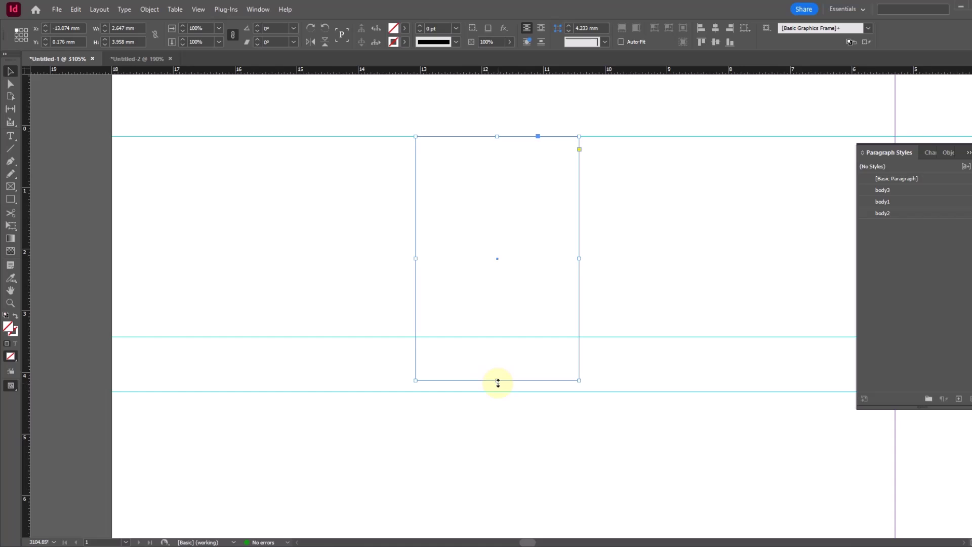
pyautogui.moveTo(498, 382); pyautogui.dragTo(498, 391)
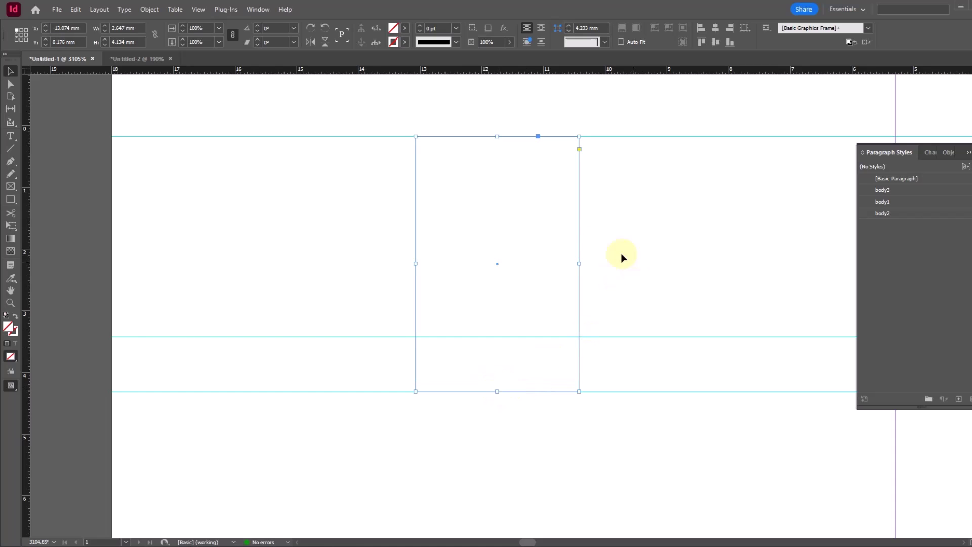
# Duplicate the rectangle to its right and shrink the copy to span from the baseline guide to the lowest guide.
pyautogui.moveTo(672, 266); pyautogui.dragTo(413, 251)
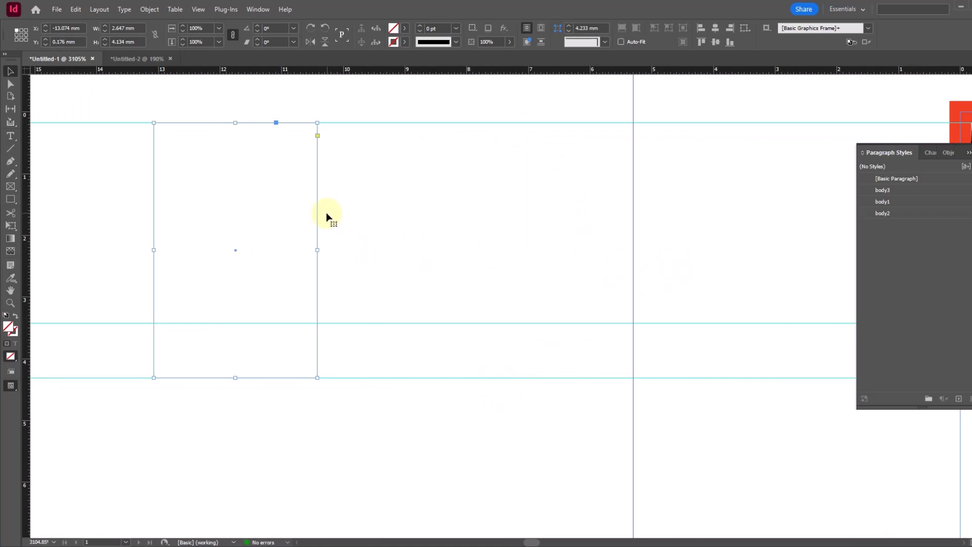
pyautogui.moveTo(318, 213); pyautogui.dragTo(529, 219)
pyautogui.moveTo(447, 123); pyautogui.dragTo(447, 323)
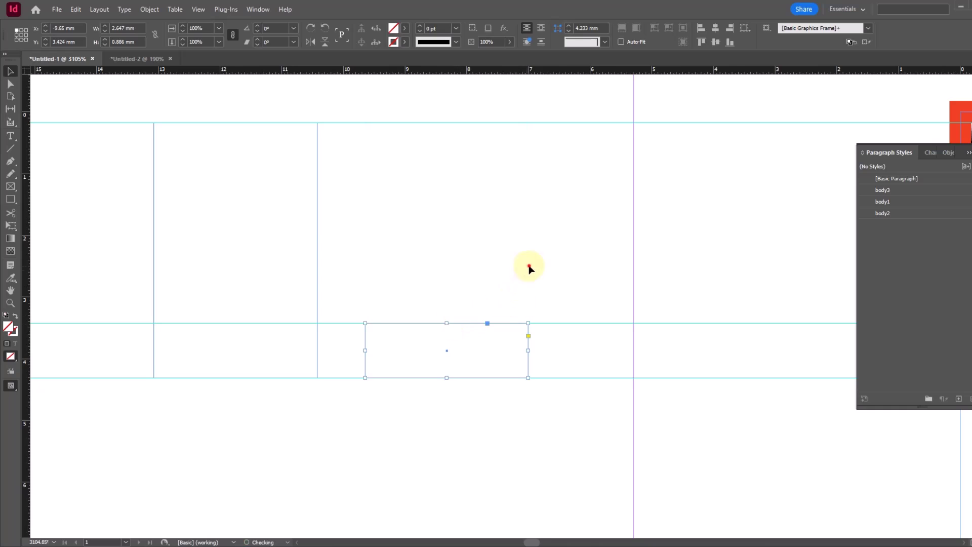
# Deselect the small rectangle and delete the three horizontal guides.
pyautogui.click(580, 336)
pyautogui.keyDown('alt'); pyautogui.scroll(-4, 532, 329); pyautogui.keyUp('alt')
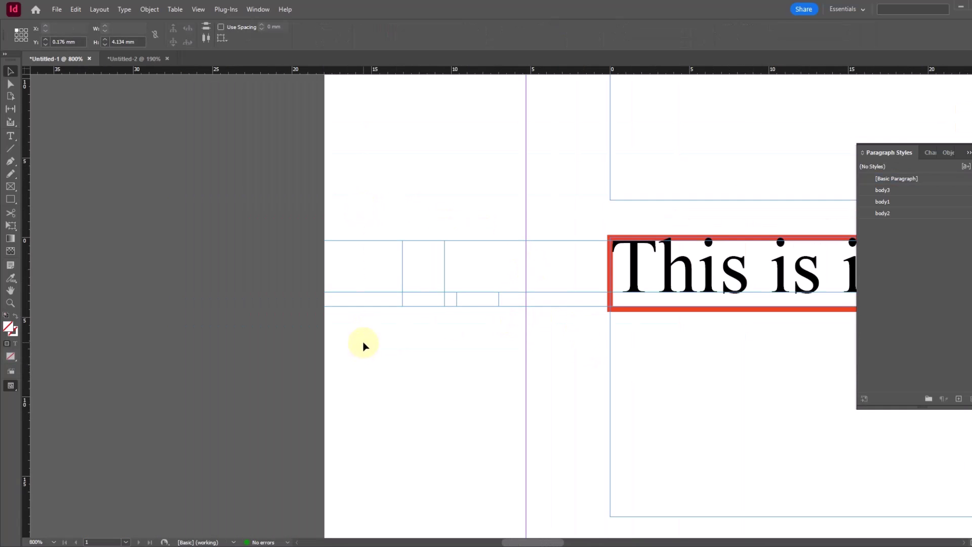
pyautogui.moveTo(461, 360); pyautogui.dragTo(199, 334)
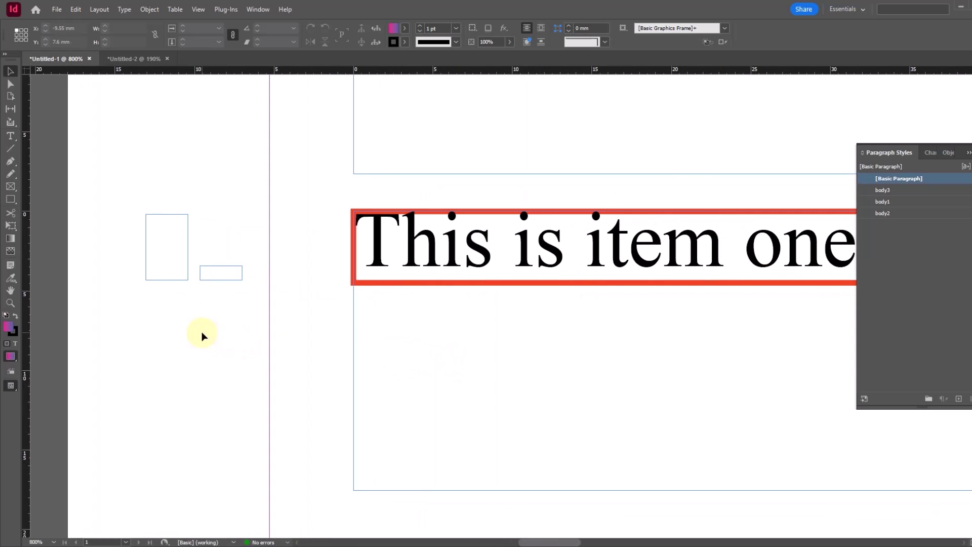
# Select the taller rectangle and copy its height value.
pyautogui.moveTo(143, 249); pyautogui.dragTo(84, 226)
pyautogui.moveTo(137, 173); pyautogui.dragTo(78, 226)
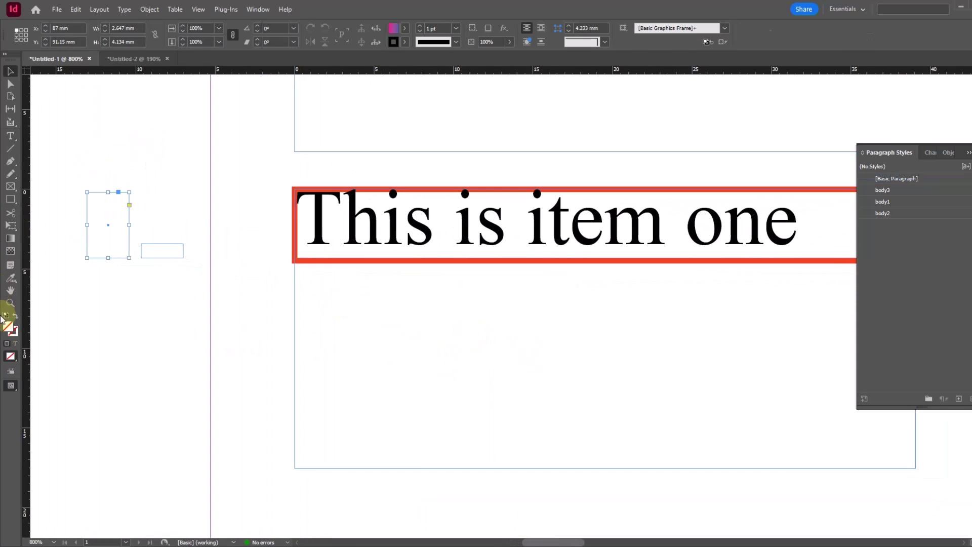
pyautogui.click(123, 43)
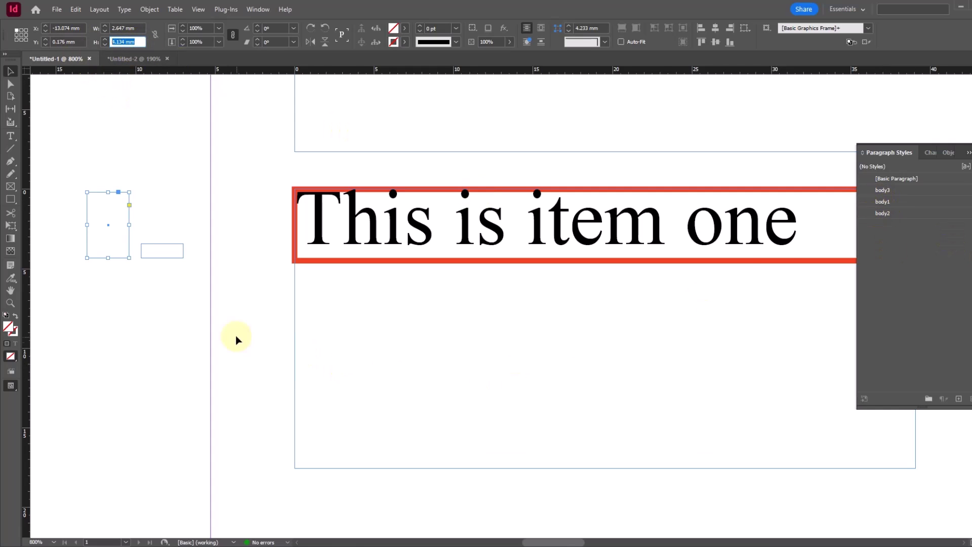
# Edit the body3 paragraph style and set its list type to Numbers.
pyautogui.rightClick(888, 191)
pyautogui.click(896, 196)
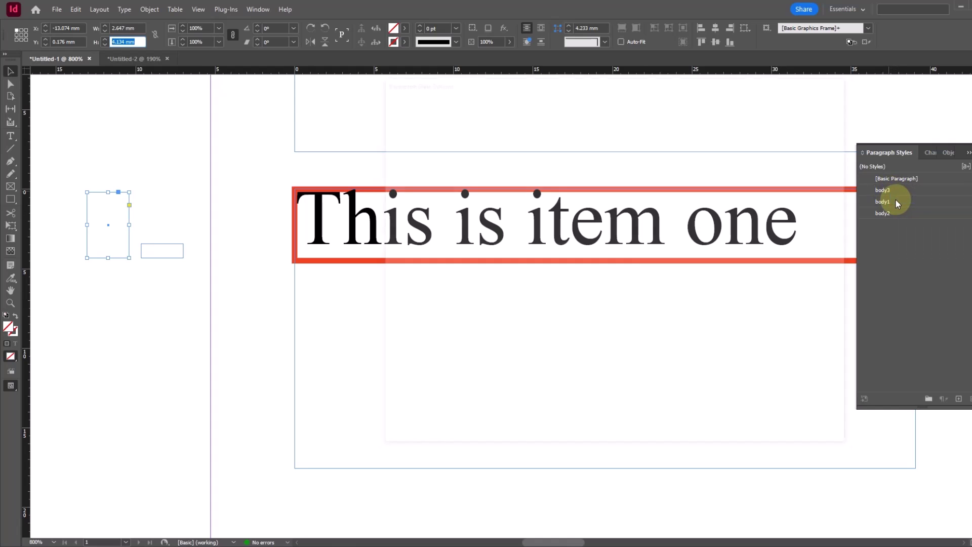
pyautogui.moveTo(594, 81); pyautogui.dragTo(811, 90)
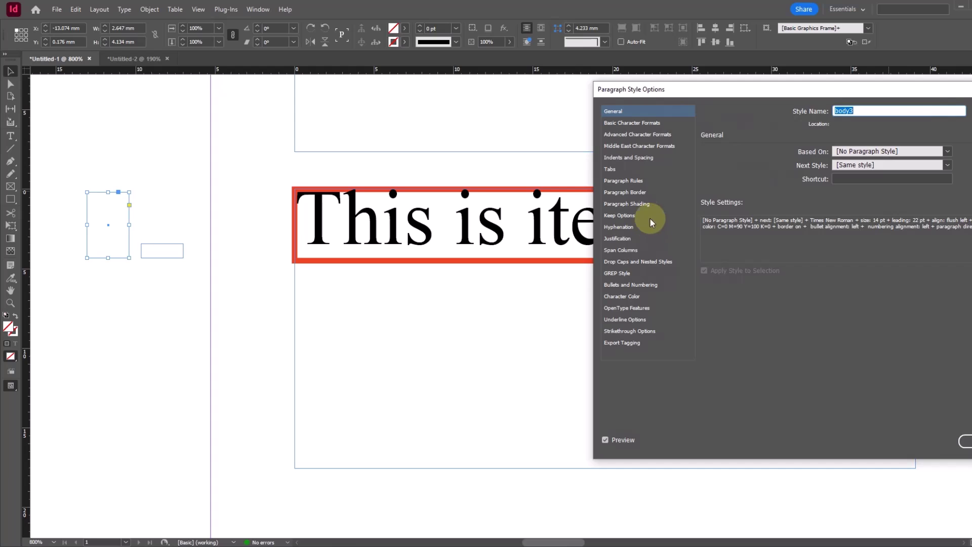
pyautogui.click(633, 288)
pyautogui.click(773, 160)
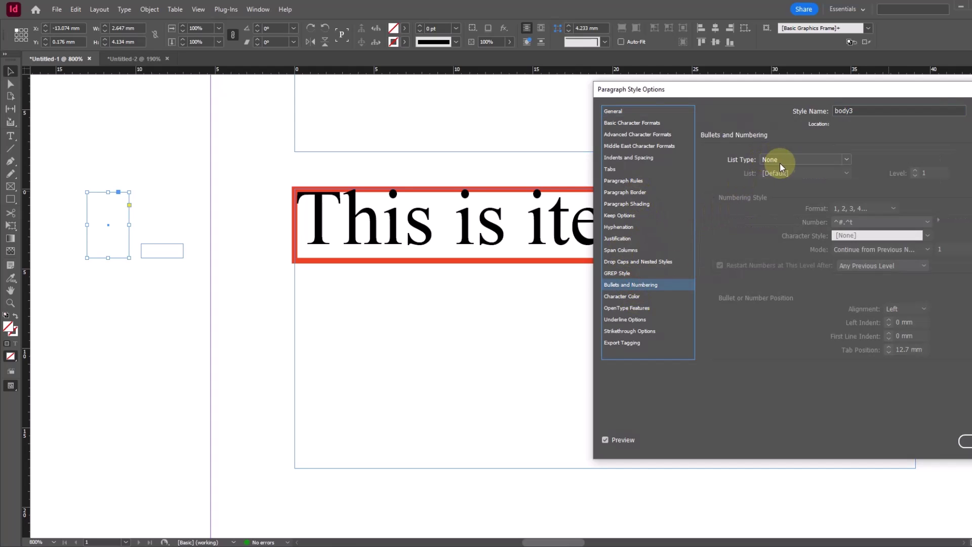
pyautogui.click(785, 193)
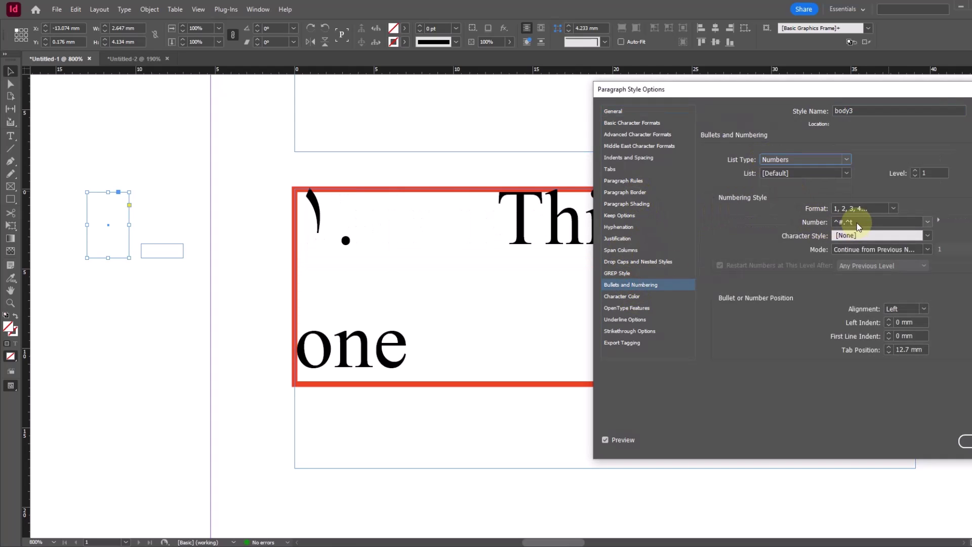
# Set the body3 style's language to English: USA.
pyautogui.click(655, 134)
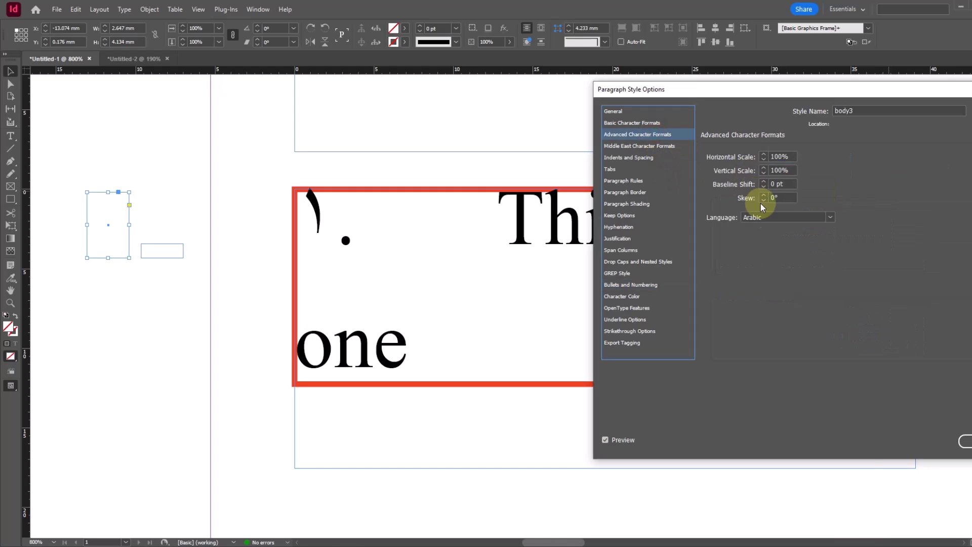
pyautogui.click(776, 217)
pyautogui.click(779, 361)
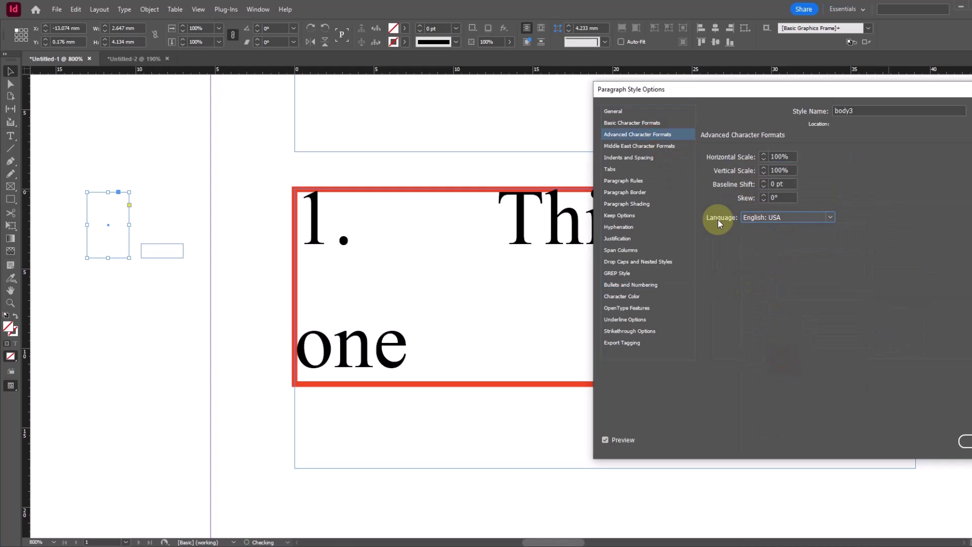
# Replace ^t with ^> in the body3 number expression and remove its period.
pyautogui.click(632, 284)
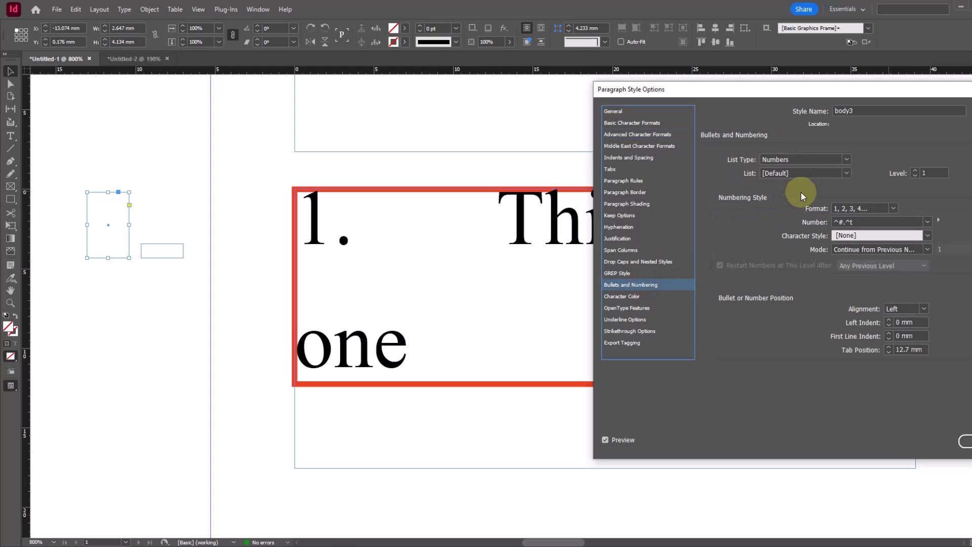
pyautogui.click(867, 223)
pyautogui.write('>')
pyautogui.press('Tab')
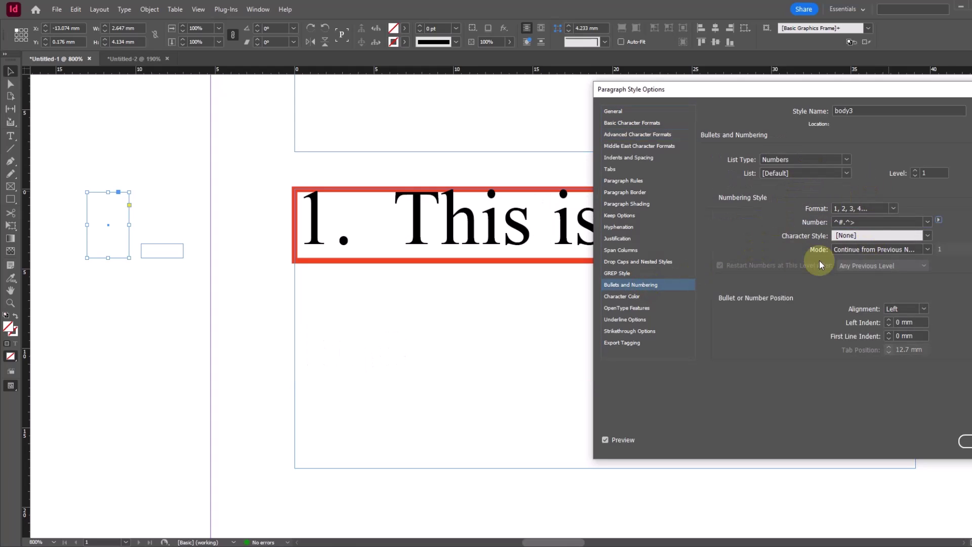
pyautogui.click(846, 222)
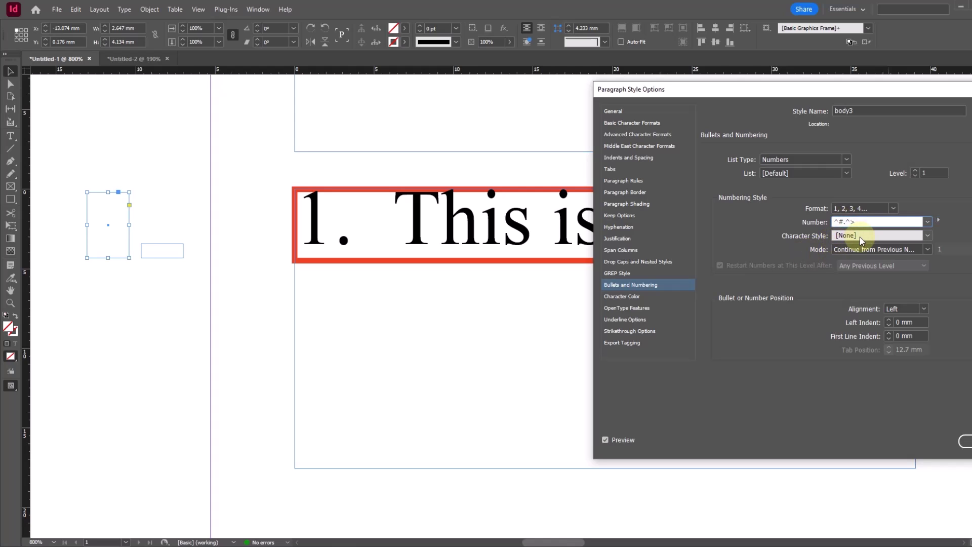
# Set the body3 style's left indent to 2 mm.
pyautogui.click(636, 157)
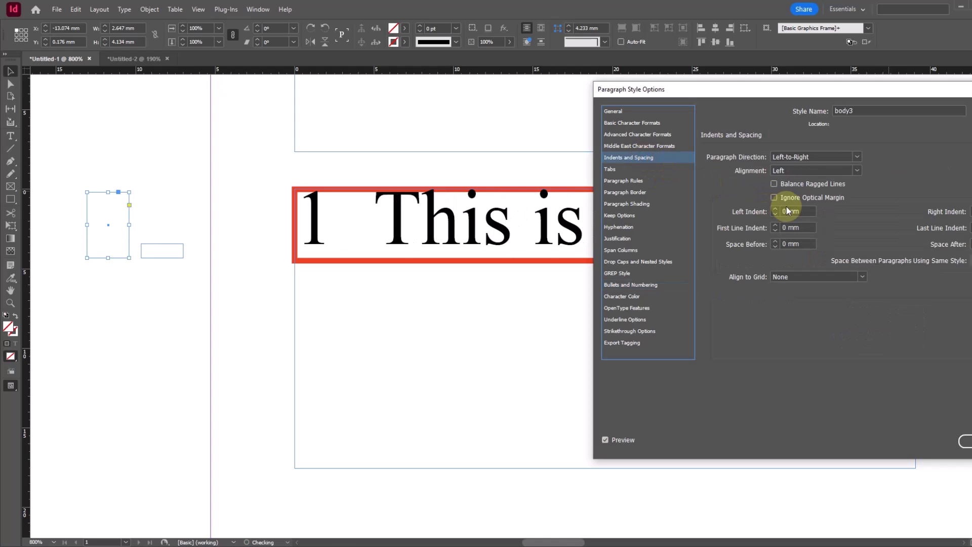
pyautogui.click(774, 210)
pyautogui.click(774, 210)
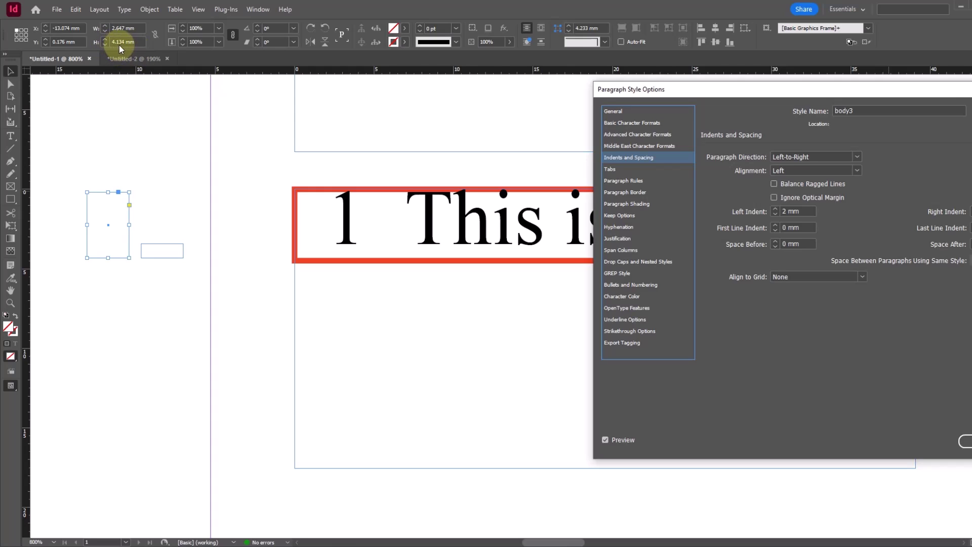
# Turn on the body3 style's Rule Above, coloured C=0 M=0 Y=100 K=0 with its width set to Text.
pyautogui.click(623, 181)
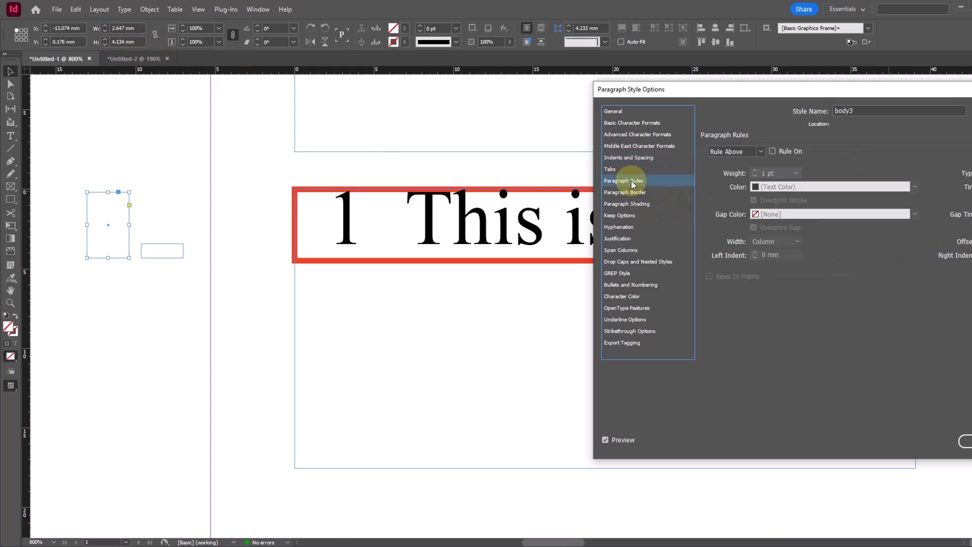
pyautogui.click(776, 149)
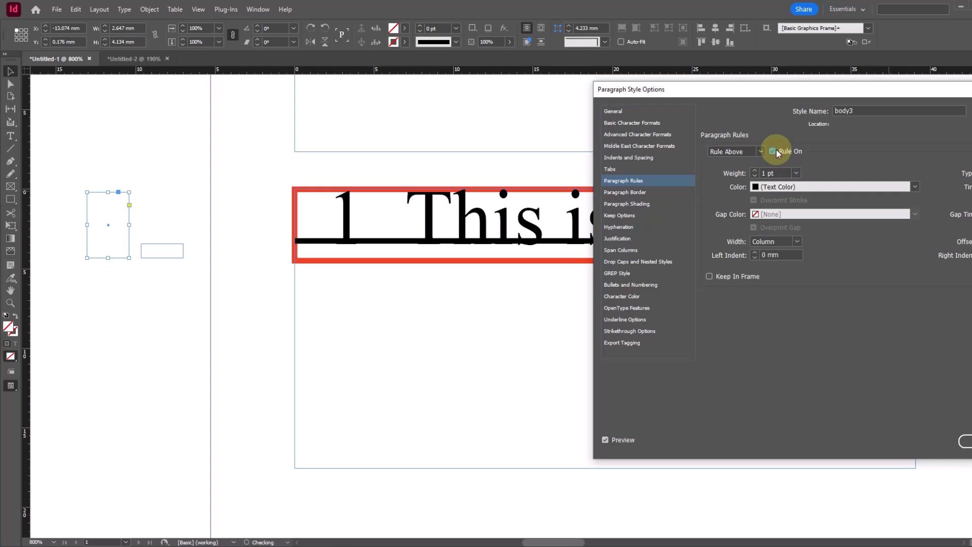
pyautogui.click(806, 194)
pyautogui.click(779, 277)
pyautogui.click(797, 241)
pyautogui.click(769, 261)
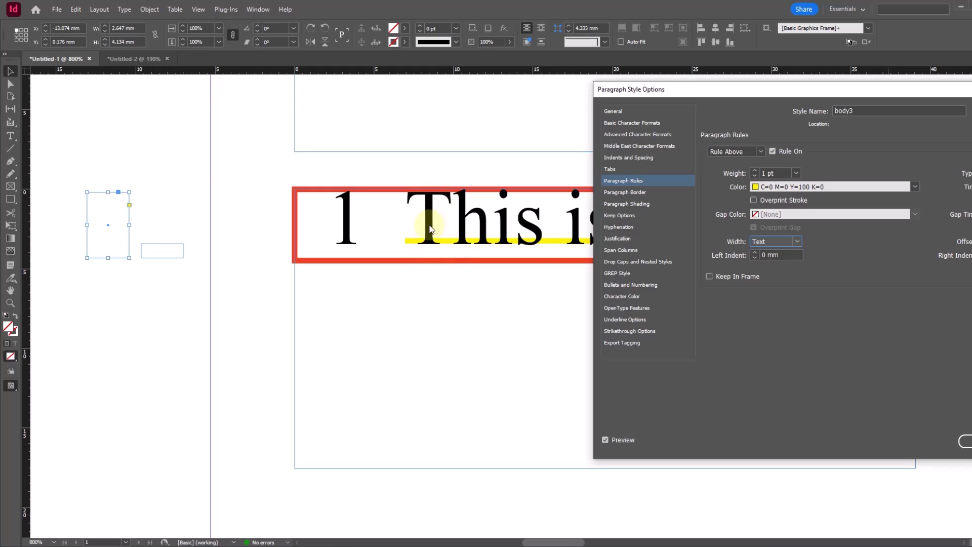
# Set the Rule Above weight to 4.134 mm and apply the body3 style changes.
pyautogui.tripleClick(779, 177)
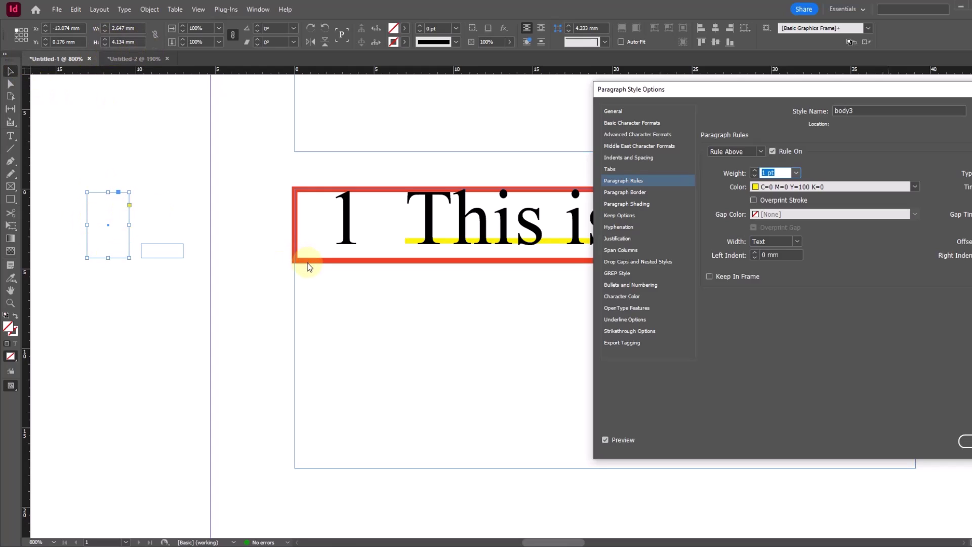
pyautogui.write('4.134 mm')
pyautogui.click(788, 172)
pyautogui.click(966, 441)
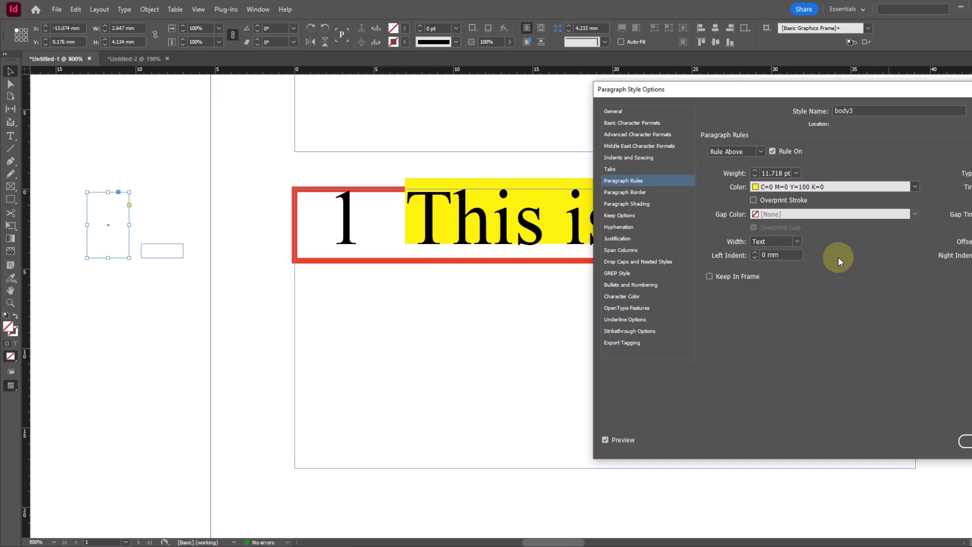
pyautogui.click(965, 440)
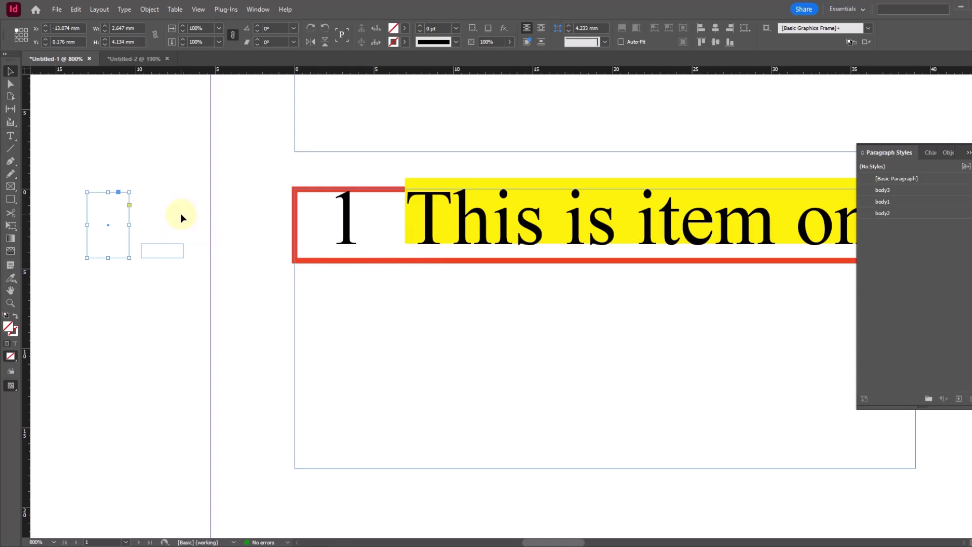
# Select the small rectangle and copy its height value.
pyautogui.moveTo(162, 275); pyautogui.dragTo(163, 275)
pyautogui.click(124, 42)
pyautogui.hotkey('ctrl', 'c')
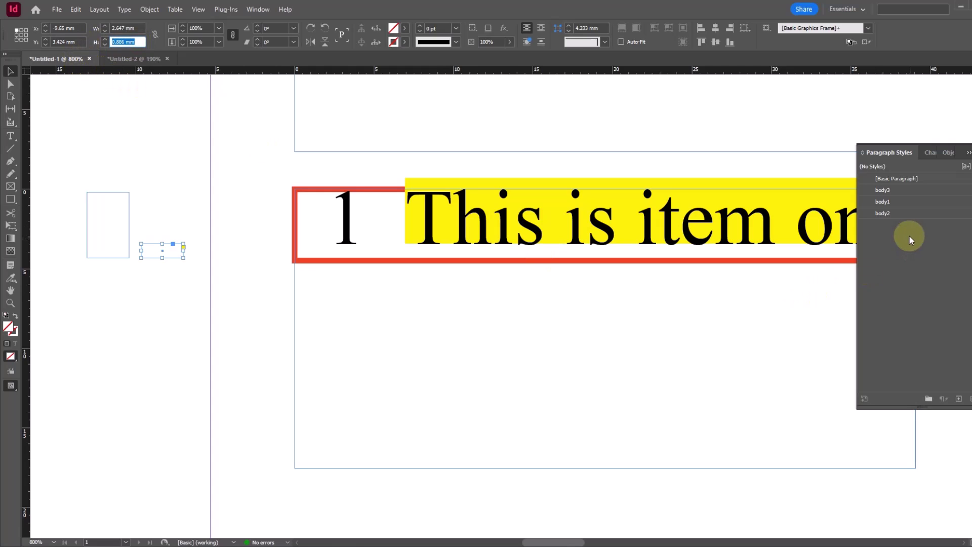
# Set the body3 style's Rule Above offset to -0.886 mm and apply the style changes.
pyautogui.rightClick(886, 197)
pyautogui.click(888, 192)
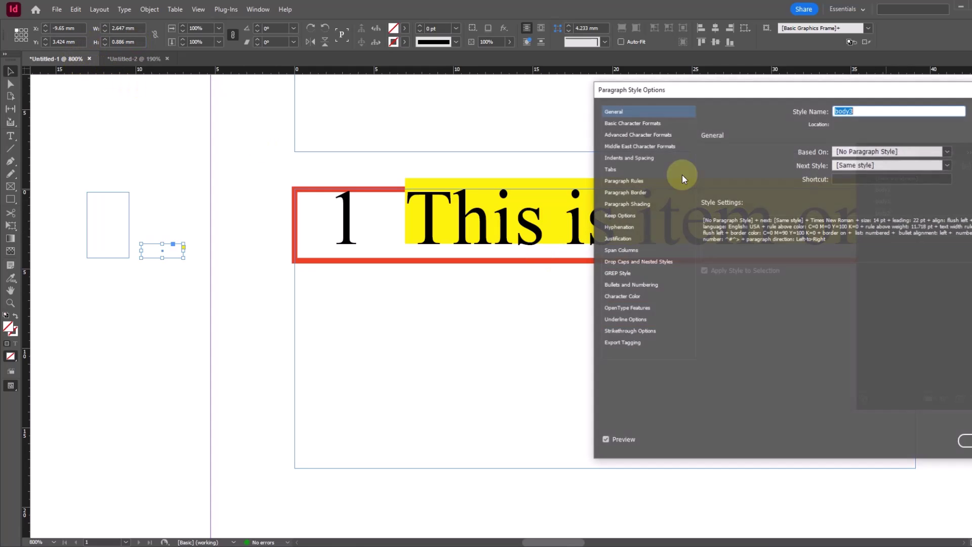
pyautogui.click(638, 182)
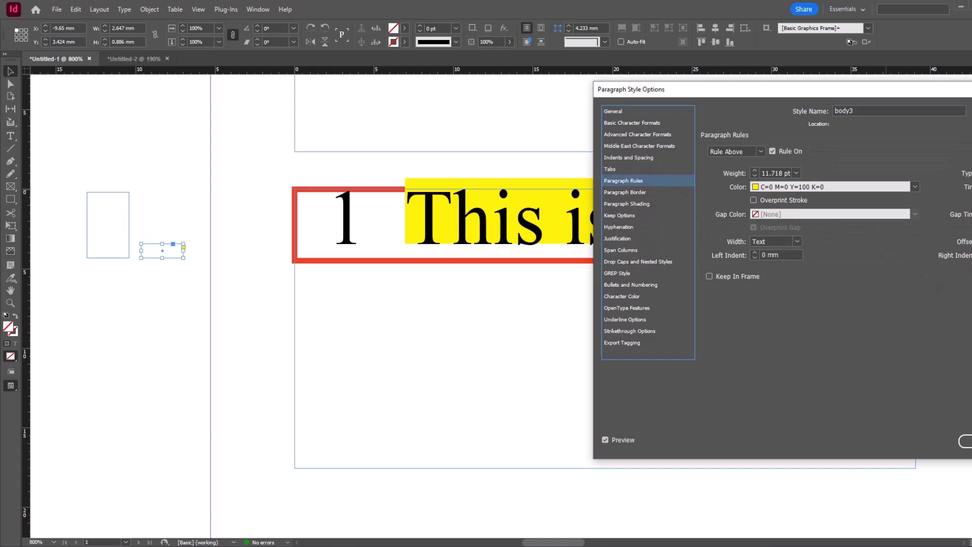
pyautogui.moveTo(922, 90); pyautogui.dragTo(853, 84)
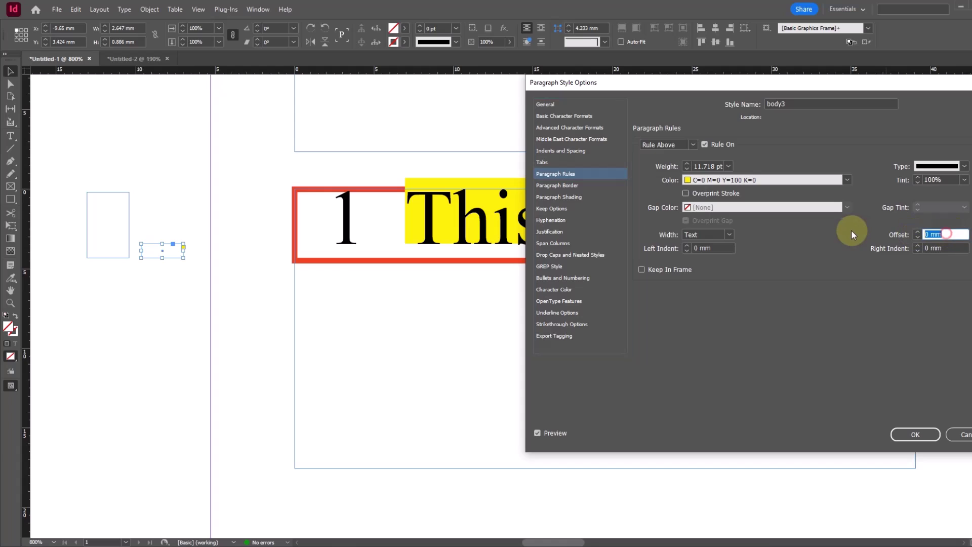
pyautogui.hotkey('ctrl', 'v')
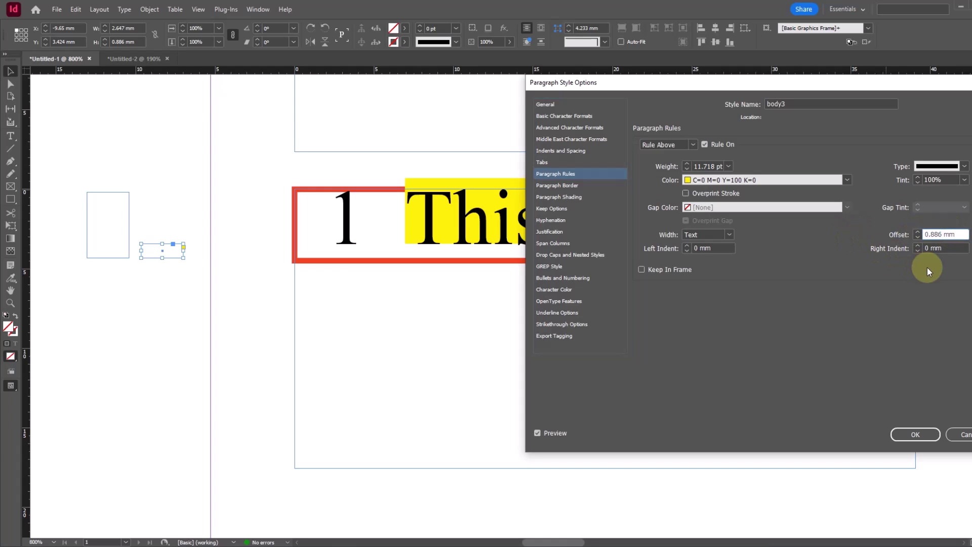
pyautogui.write('-')
pyautogui.press('Tab')
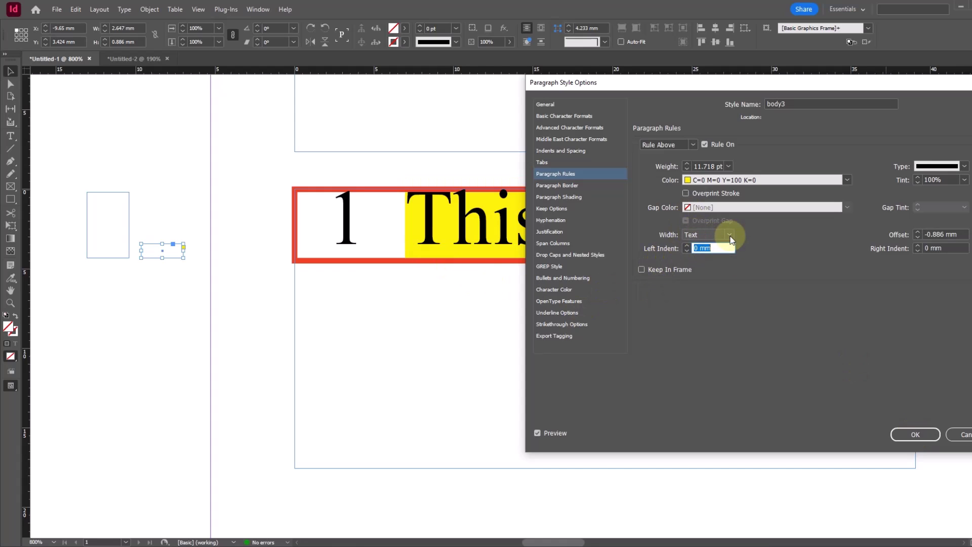
pyautogui.click(916, 435)
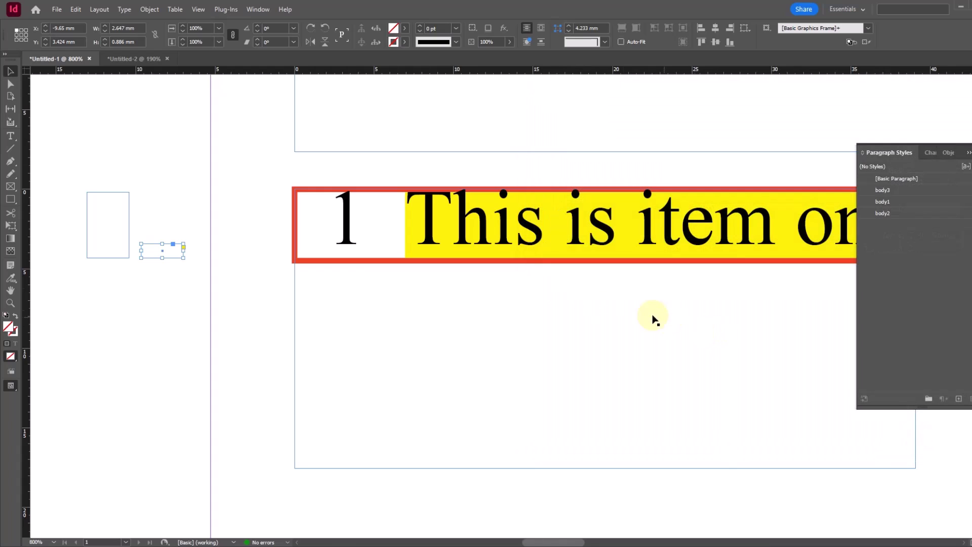
# Check how the yellow rule fits inside the red border and look at the finished sample lists in Untitled-2.
pyautogui.moveTo(373, 175); pyautogui.dragTo(440, 273)
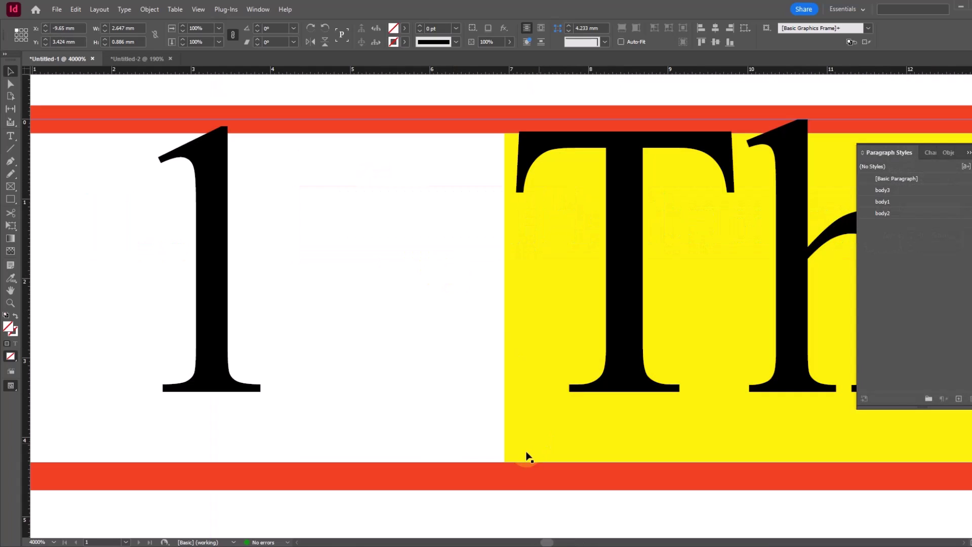
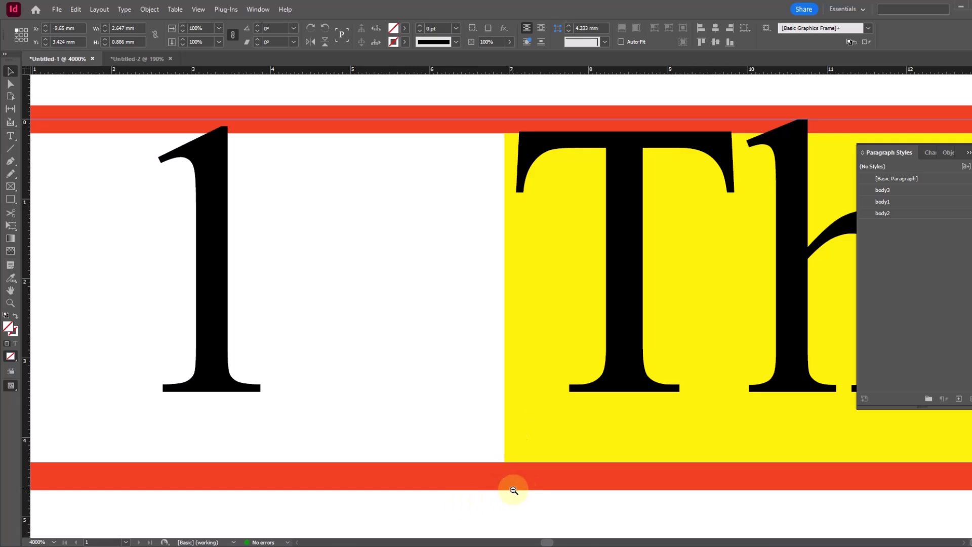
pyautogui.keyDown('alt'); pyautogui.click(497, 442); pyautogui.keyUp('alt')
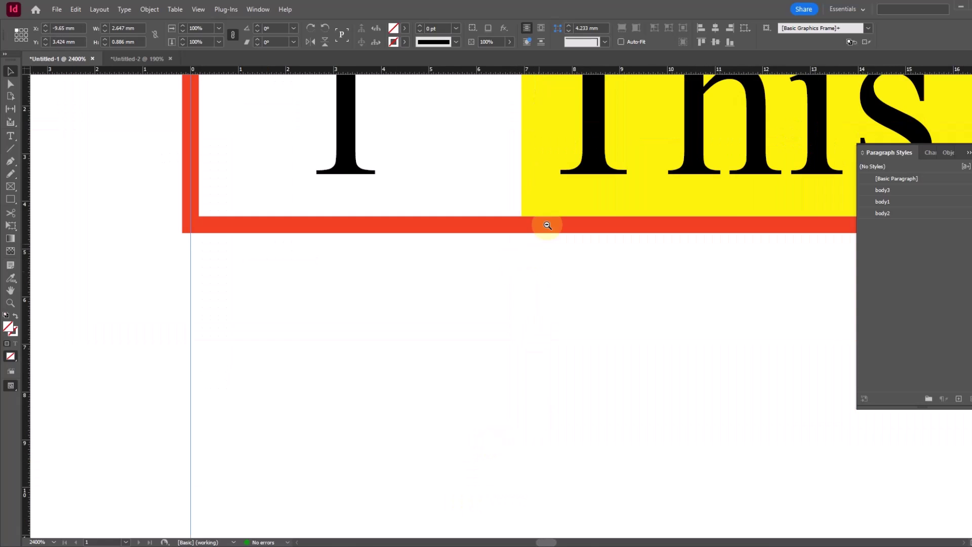
pyautogui.keyDown('alt'); pyautogui.click(532, 260); pyautogui.keyUp('alt')
pyautogui.rightClick(883, 190)
pyautogui.click(892, 191)
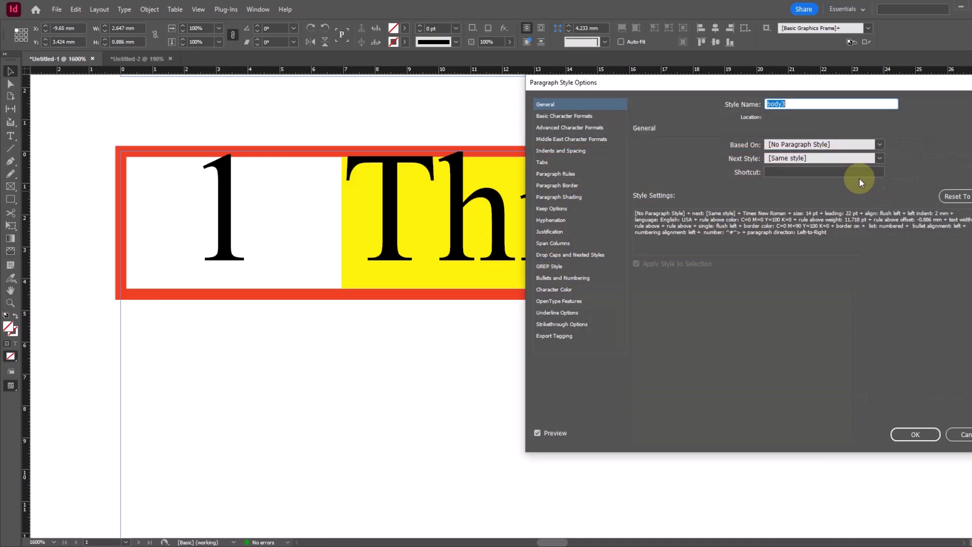
pyautogui.click(906, 434)
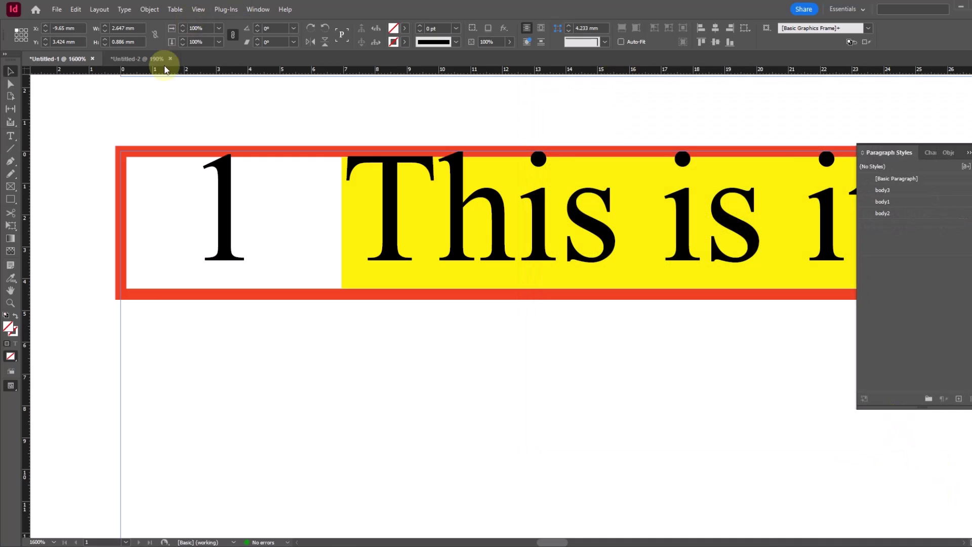
pyautogui.click(135, 60)
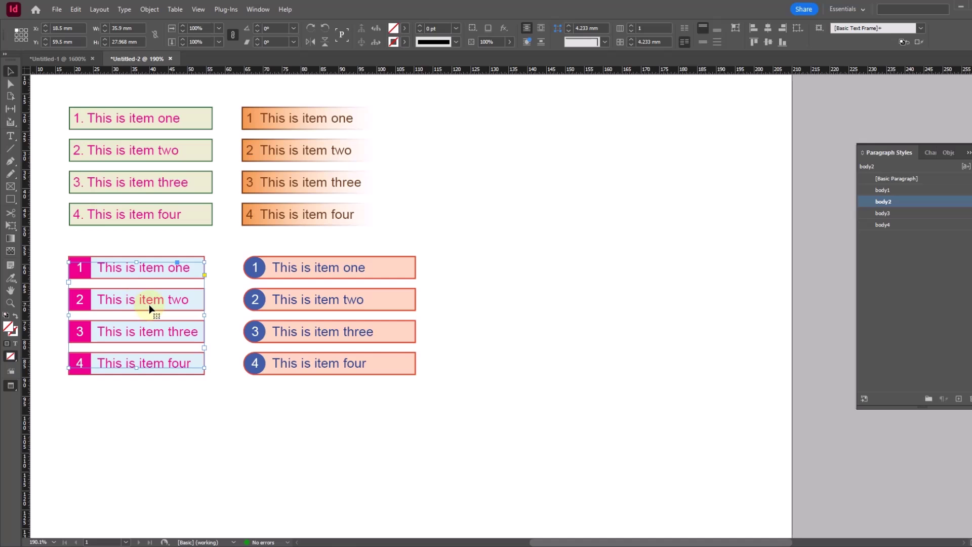
pyautogui.click(51, 59)
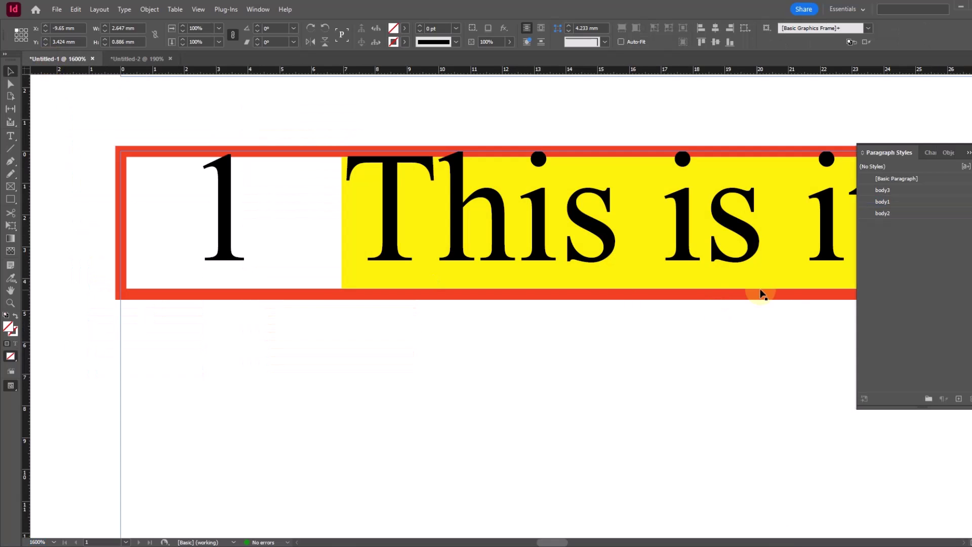
# Turn on the body3 style's paragraph shading and colour it C=60 M=0 Y=10 K=0.
pyautogui.rightClick(883, 190)
pyautogui.click(899, 196)
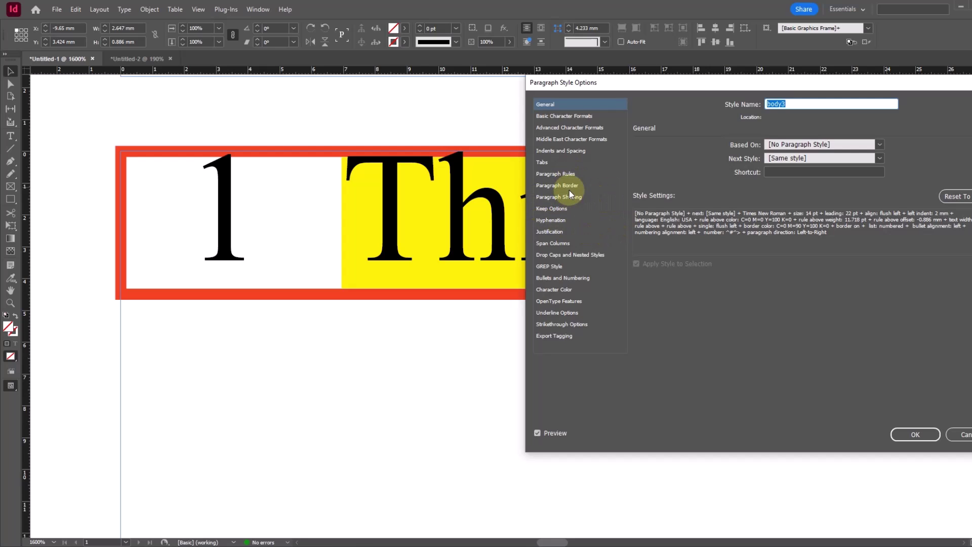
pyautogui.click(569, 187)
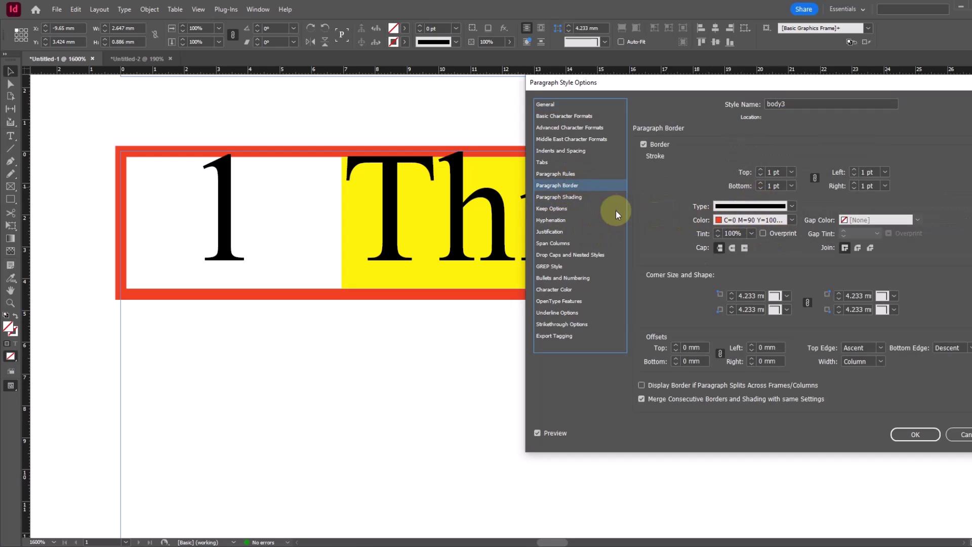
pyautogui.click(566, 198)
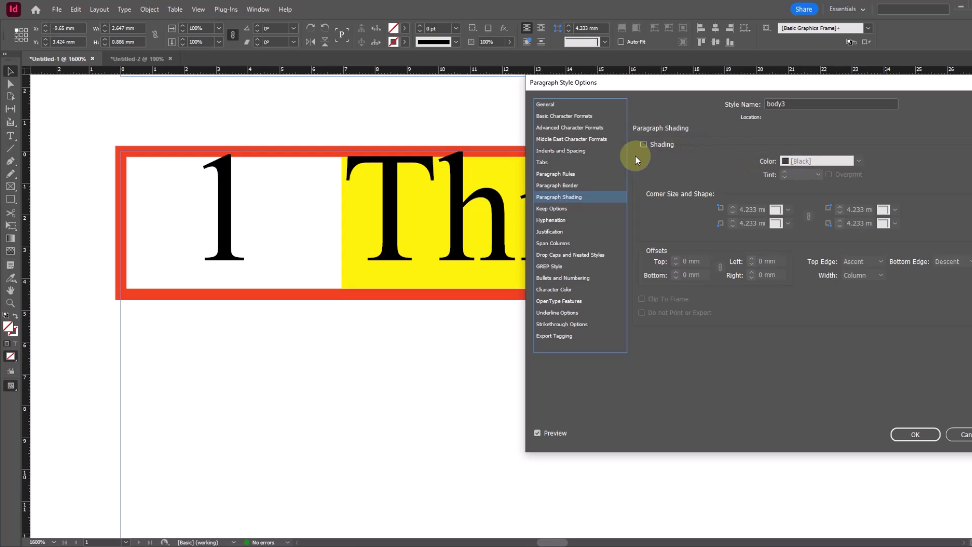
pyautogui.click(644, 144)
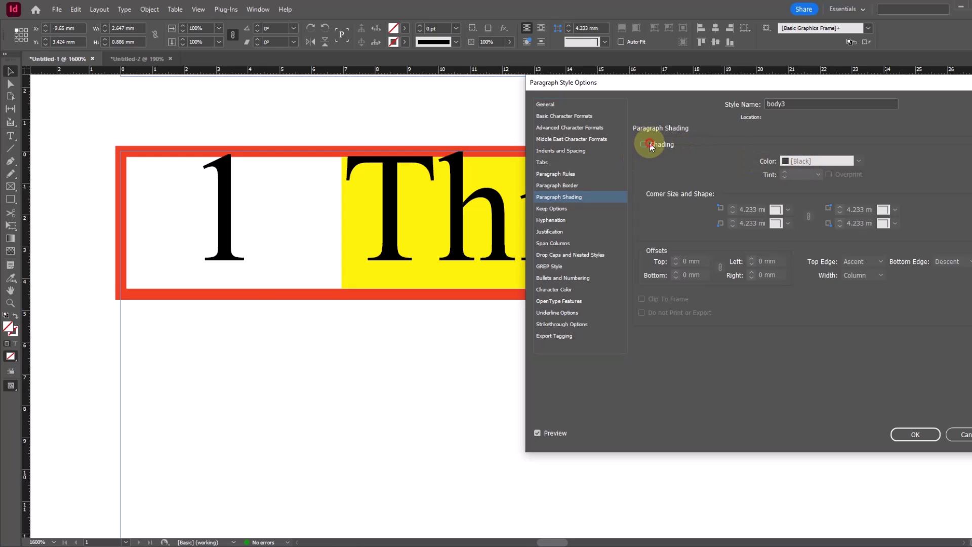
pyautogui.click(859, 161)
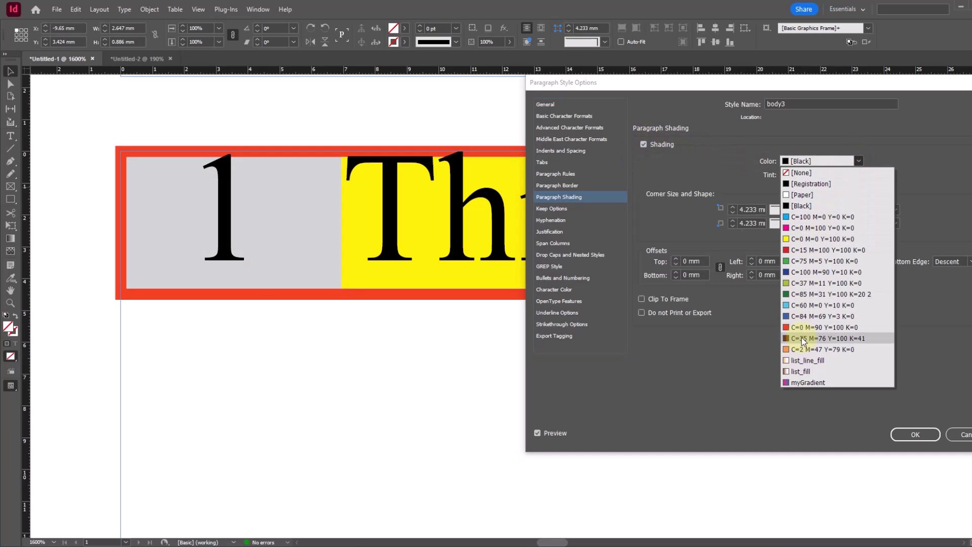
pyautogui.click(808, 229)
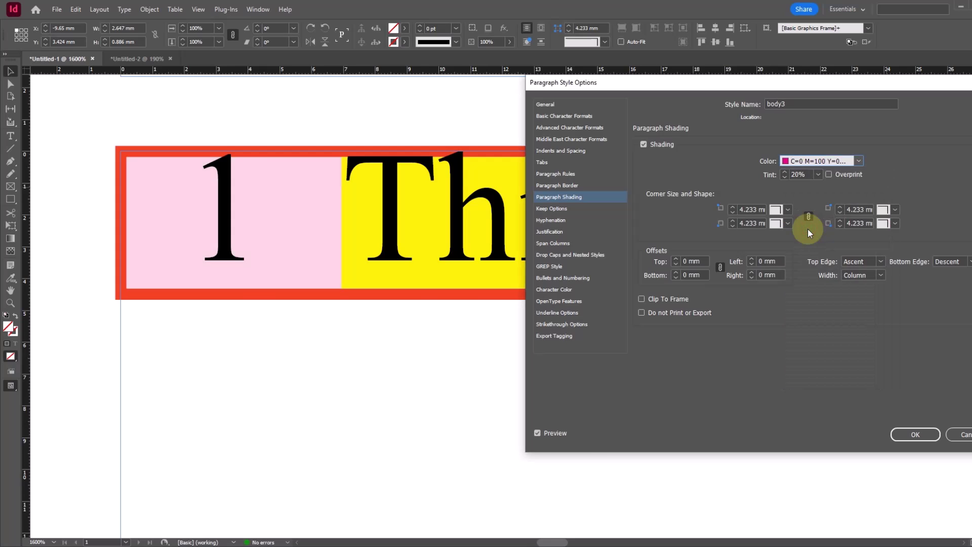
pyautogui.click(859, 161)
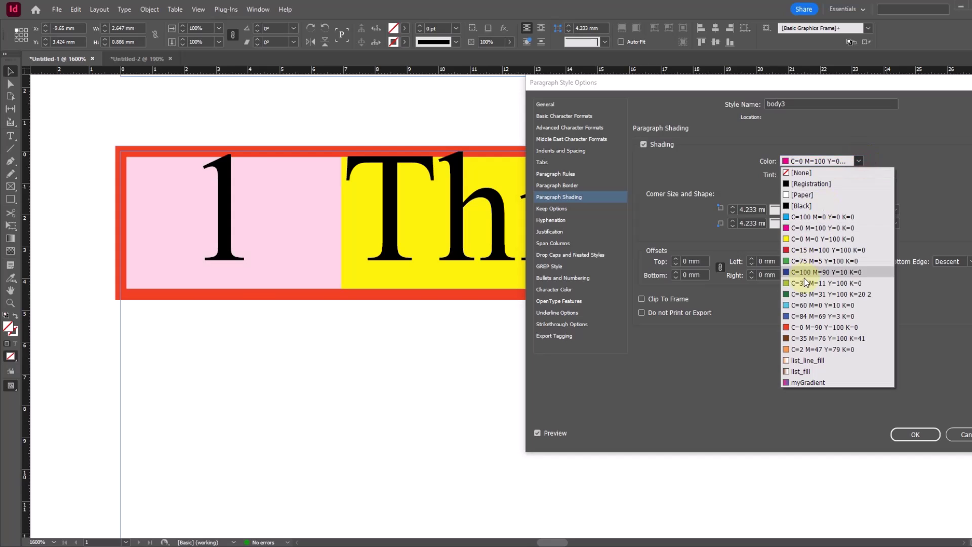
pyautogui.click(802, 307)
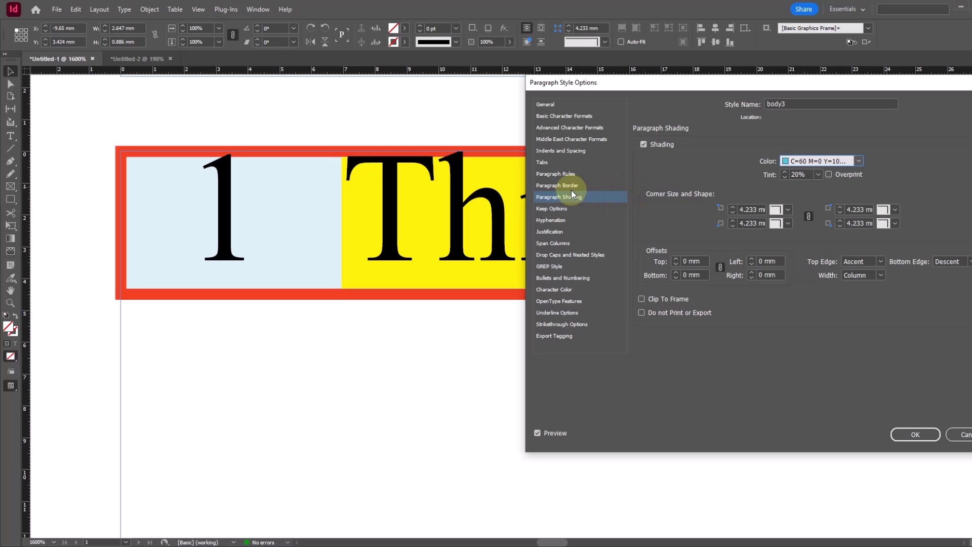
# Change the body3 style's Rule Above colour to C=0 M=100 Y=0 K=0.
pyautogui.click(562, 174)
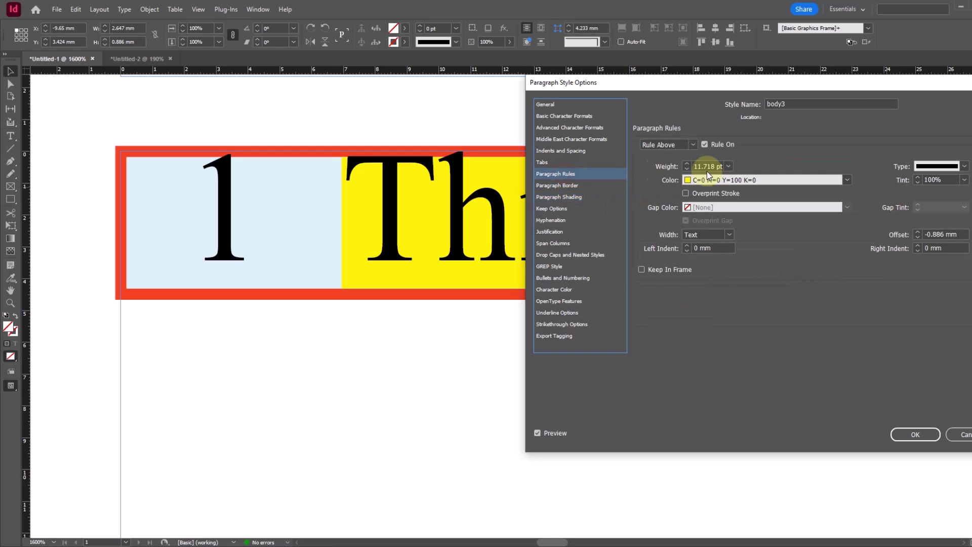
pyautogui.click(765, 180)
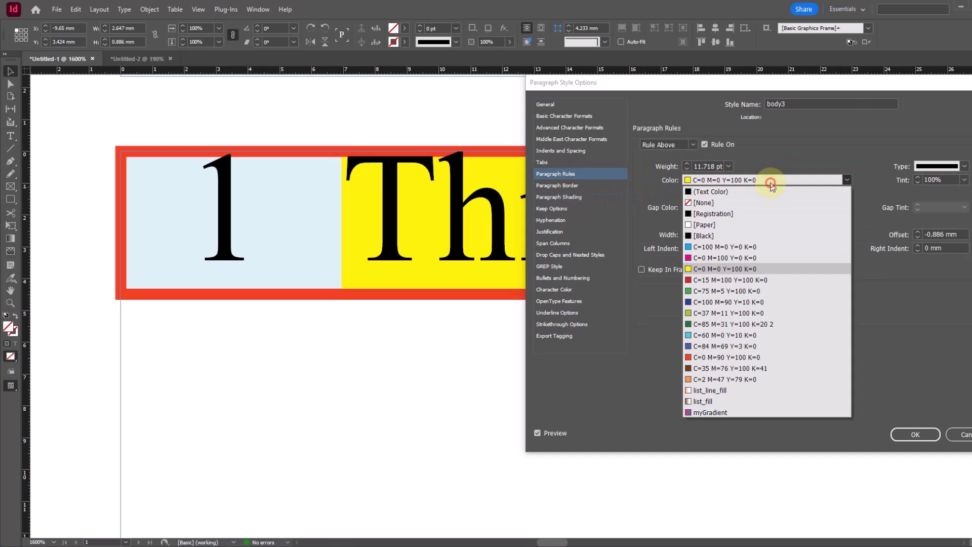
pyautogui.click(705, 259)
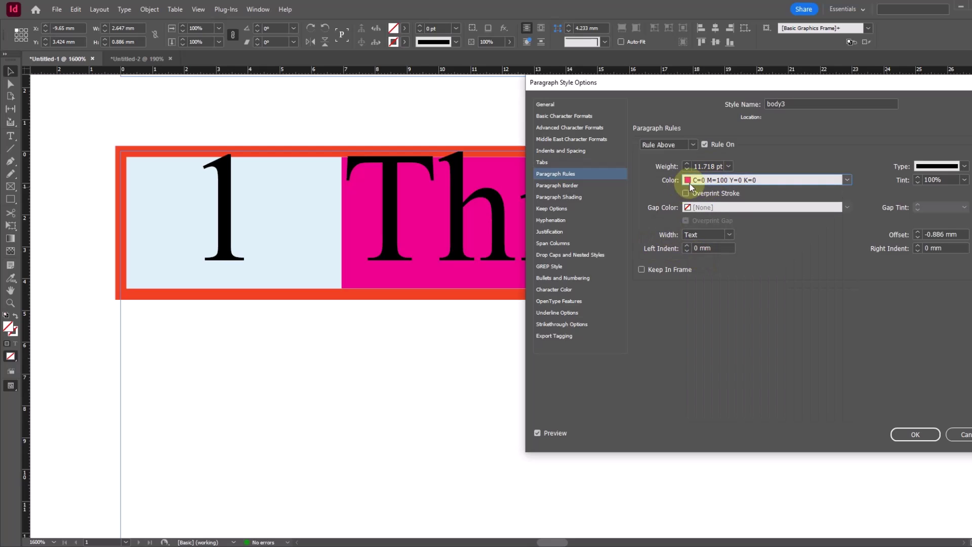
# Assign the white character style to the body3 style's list numbers.
pyautogui.click(575, 279)
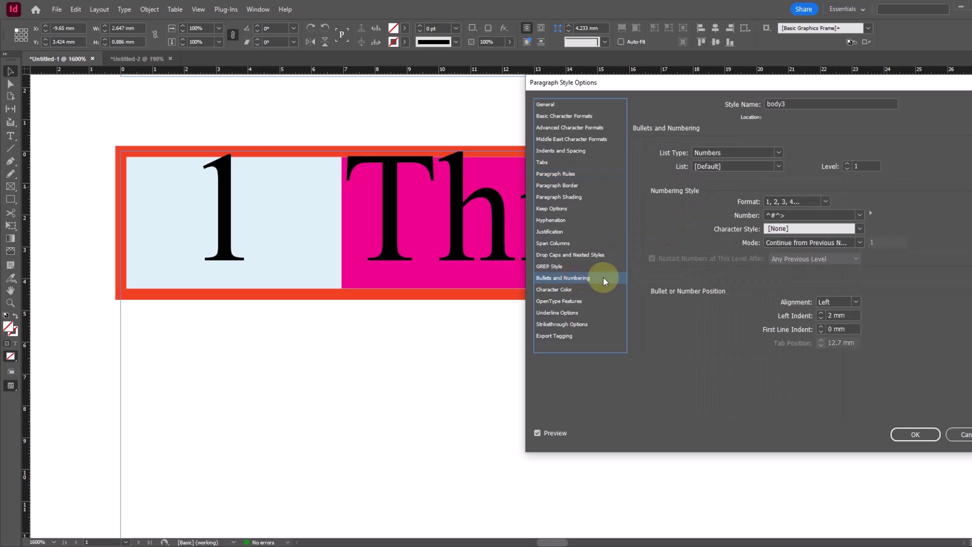
pyautogui.click(790, 228)
pyautogui.click(784, 252)
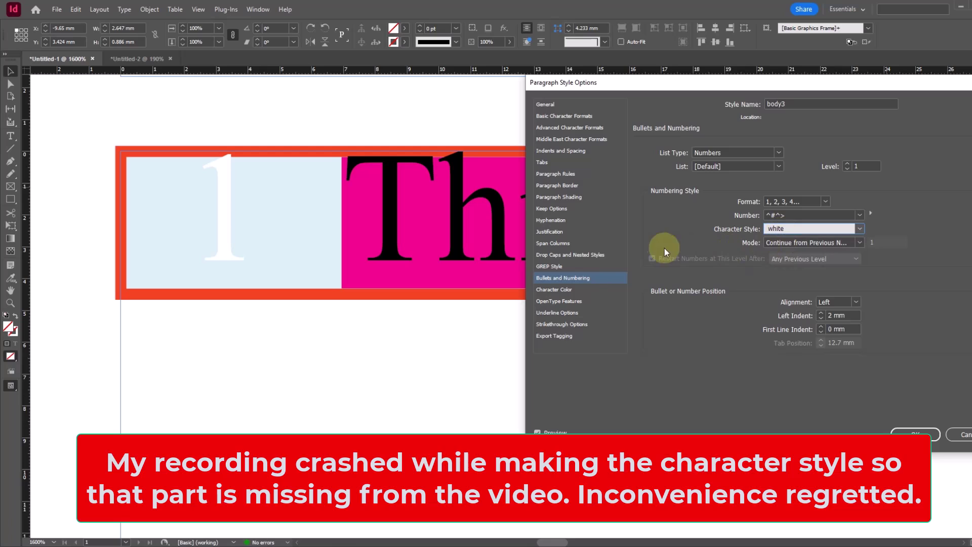
# Set the body3 style's Rule Above width to Column and apply the style changes.
pyautogui.click(569, 177)
pyautogui.click(730, 238)
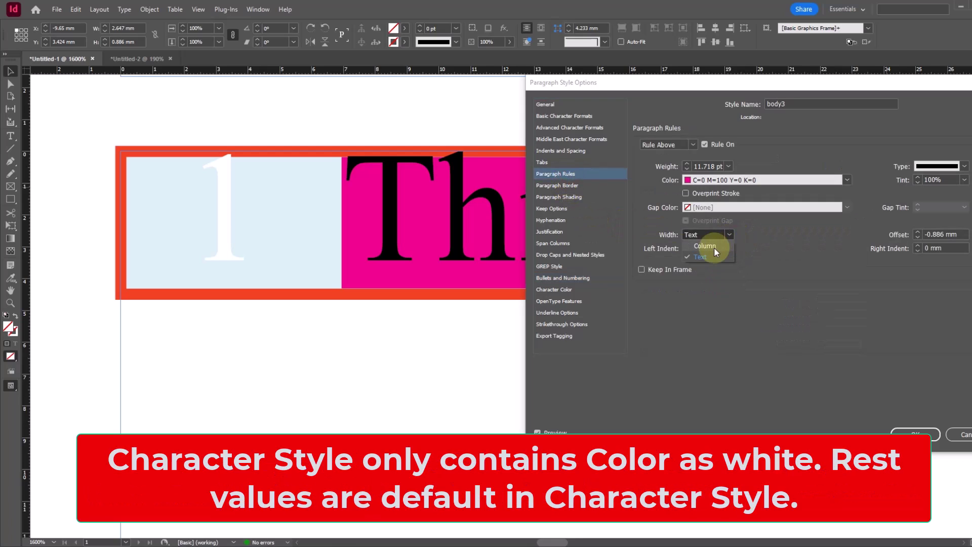
pyautogui.click(714, 247)
pyautogui.click(895, 435)
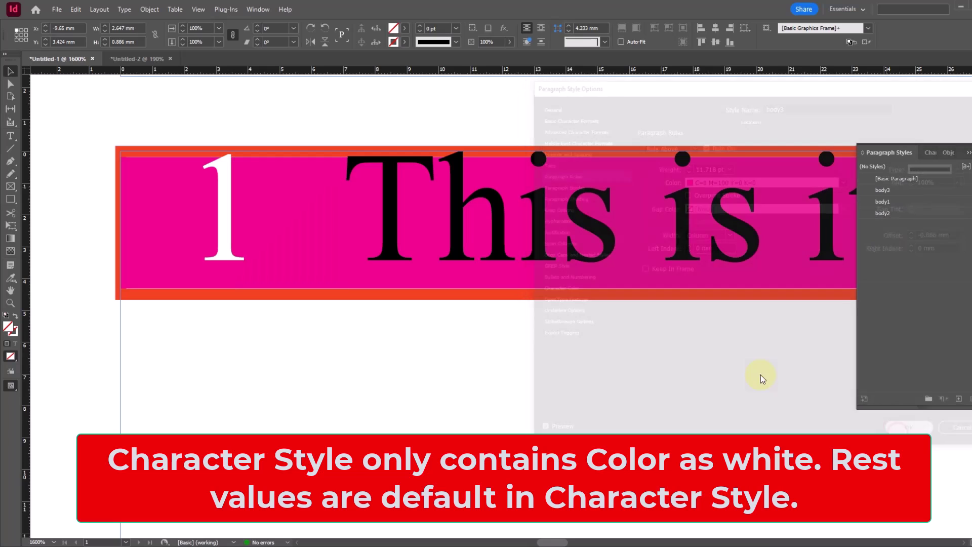
# Set the body3 text frame's width to 40 mm and pull a vertical guide between the number and the text.
pyautogui.keyDown('ctrl'); pyautogui.keyDown('alt'); pyautogui.click(462, 254); pyautogui.keyUp('alt'); pyautogui.keyUp('ctrl')
pyautogui.keyDown('ctrl'); pyautogui.keyDown('alt'); pyautogui.click(641, 325); pyautogui.keyUp('alt'); pyautogui.keyUp('ctrl')
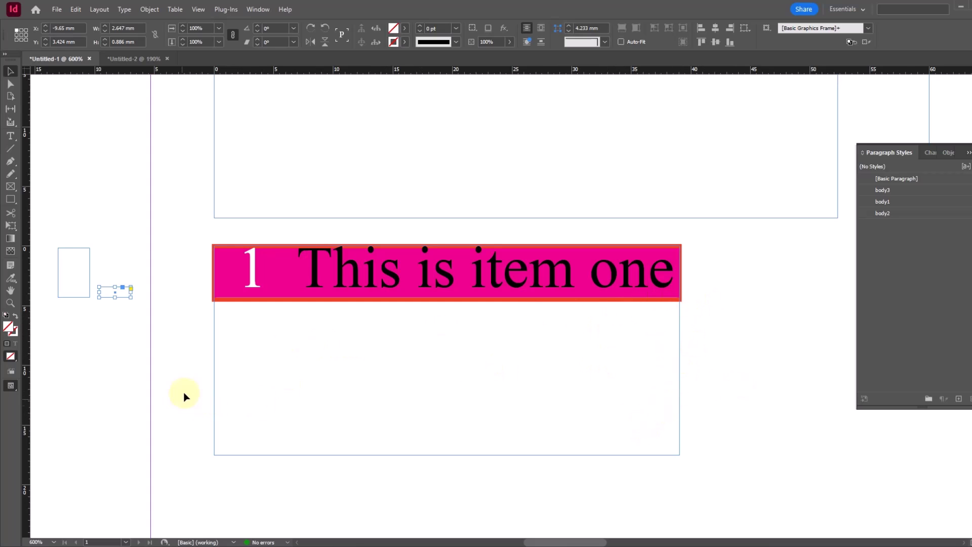
pyautogui.click(303, 413)
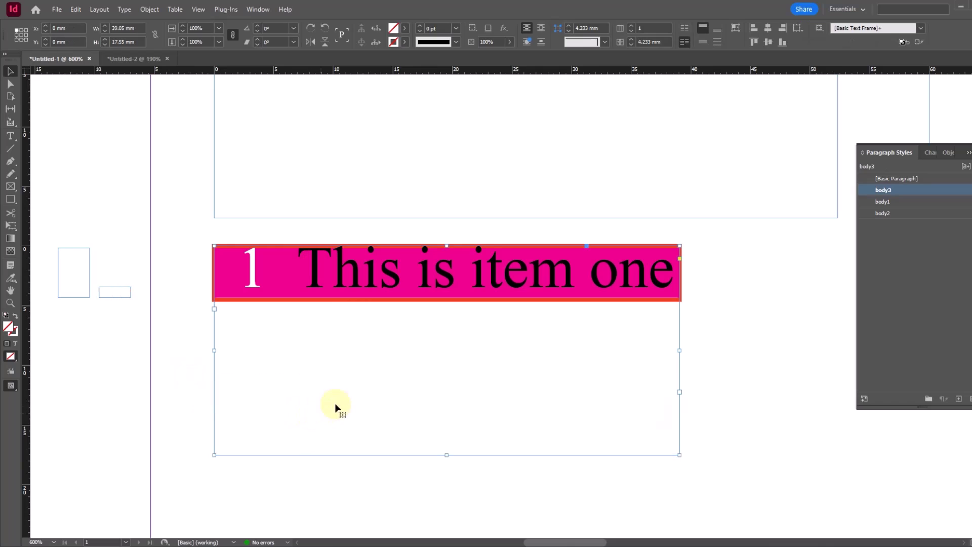
pyautogui.tripleClick(137, 28)
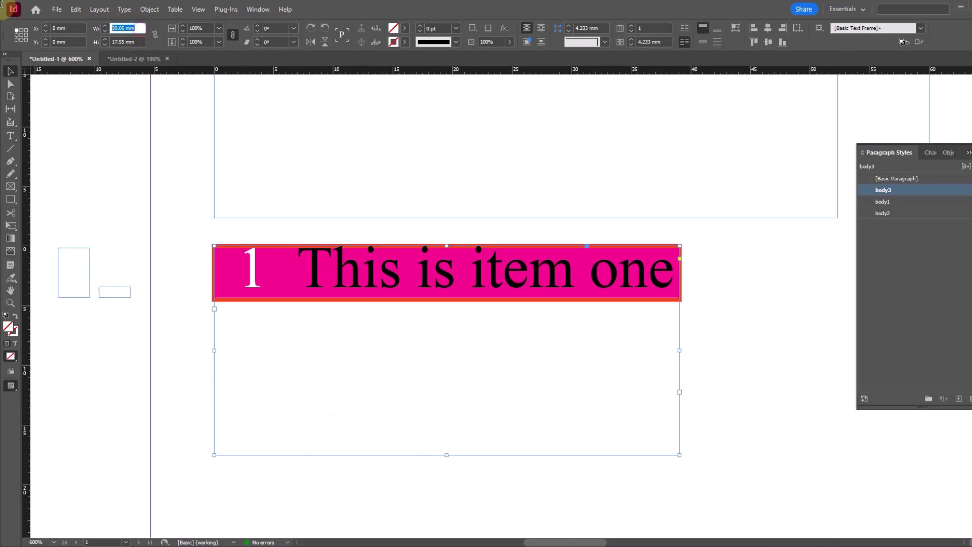
pyautogui.write('40')
pyautogui.press('Return')
pyautogui.scroll(2, 417, 307)
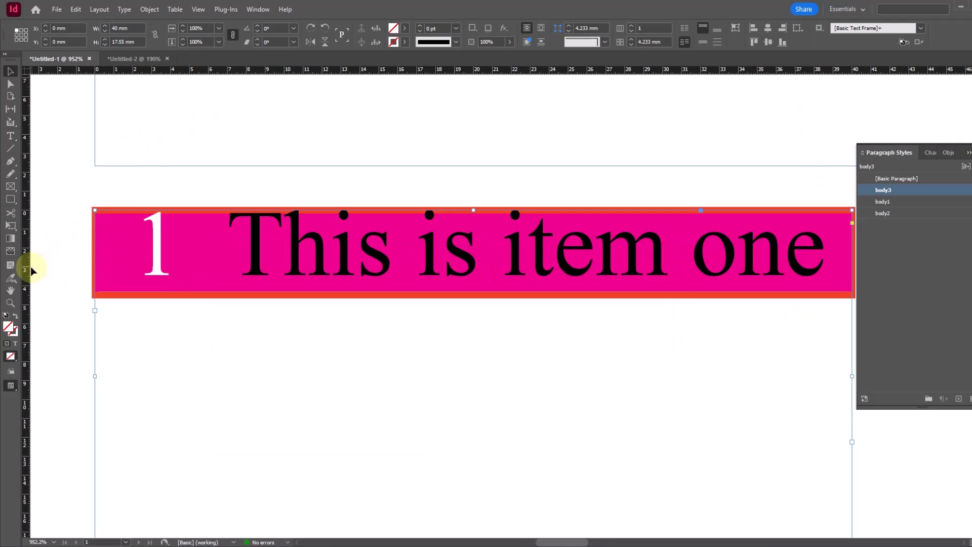
pyautogui.moveTo(29, 274); pyautogui.dragTo(209, 286)
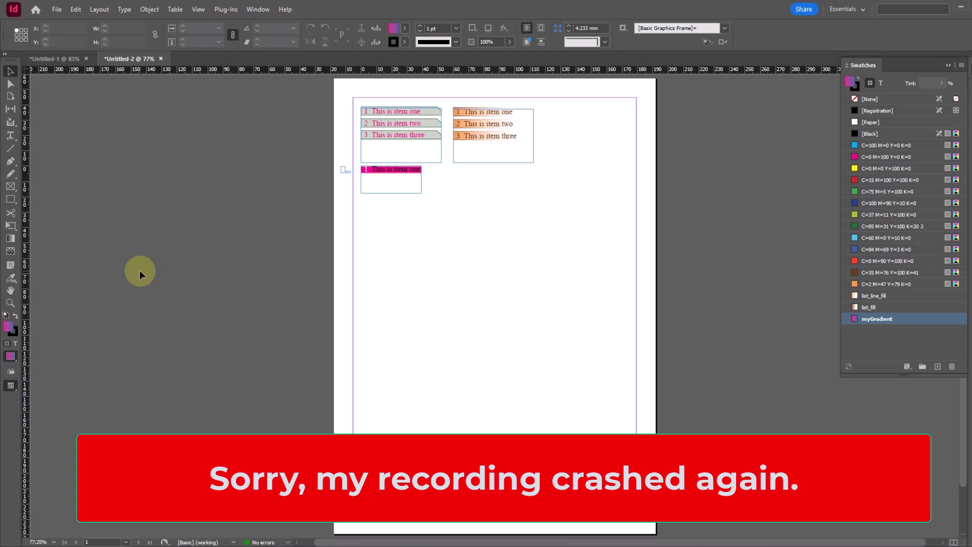
# Widen the body3 text frame to about 54 mm by extending its right edge.
pyautogui.press('z')
pyautogui.moveTo(328, 150); pyautogui.dragTo(580, 230)
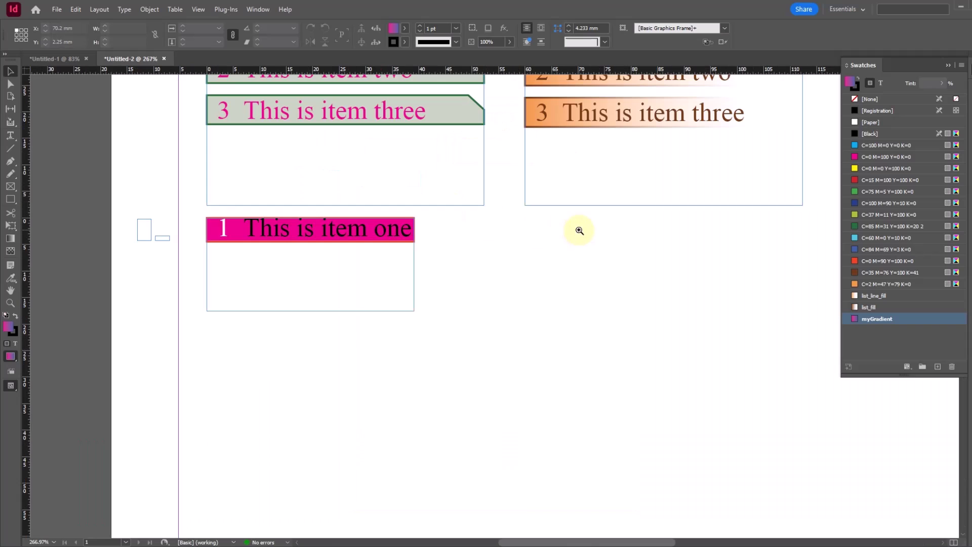
pyautogui.moveTo(91, 178); pyautogui.dragTo(672, 360)
pyautogui.click(440, 321)
pyautogui.moveTo(503, 295); pyautogui.dragTo(636, 297)
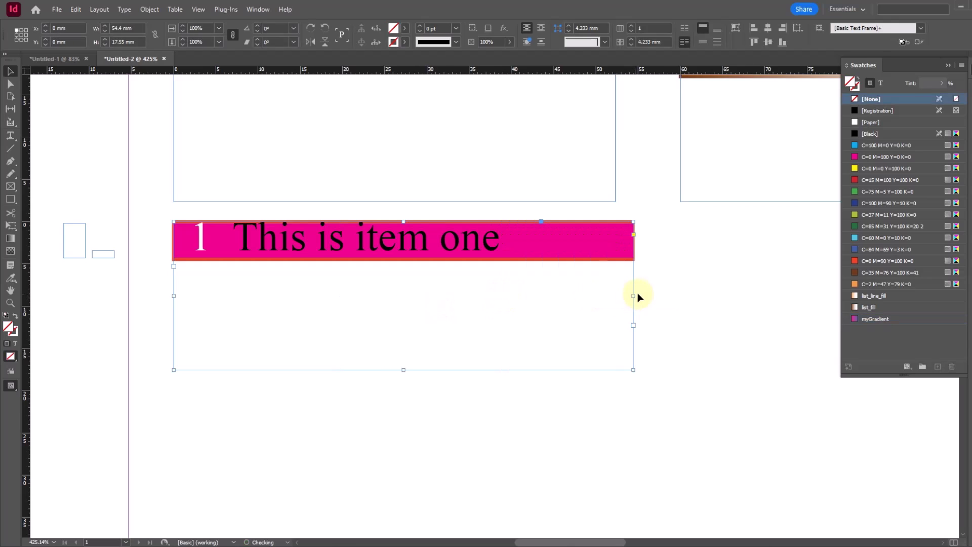
# Set the body3 text frame's width to 40 mm.
pyautogui.click(126, 28)
pyautogui.write('40')
pyautogui.press('Return')
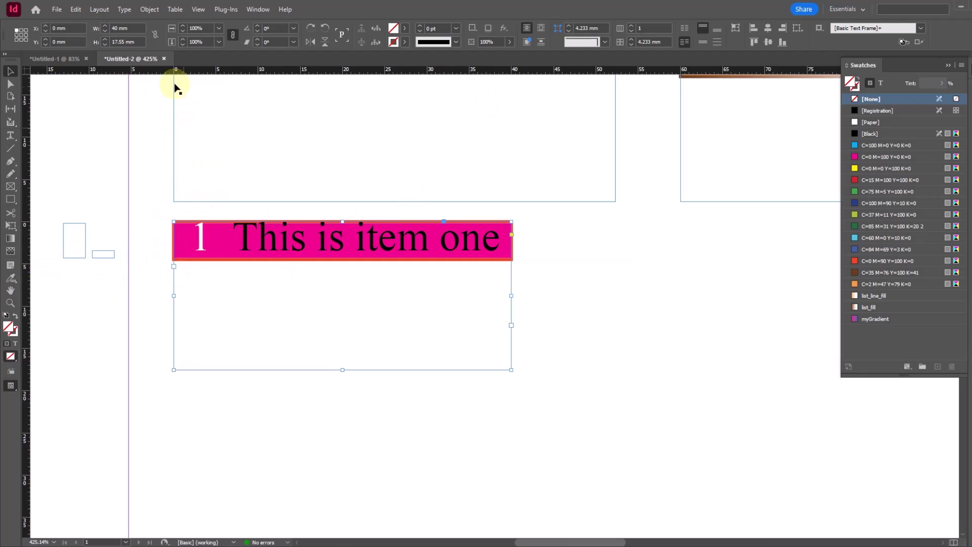
# Pull out a vertical guide between the list number and its text, and set its X position to 6.5 mm.
pyautogui.moveTo(26, 321); pyautogui.dragTo(226, 316)
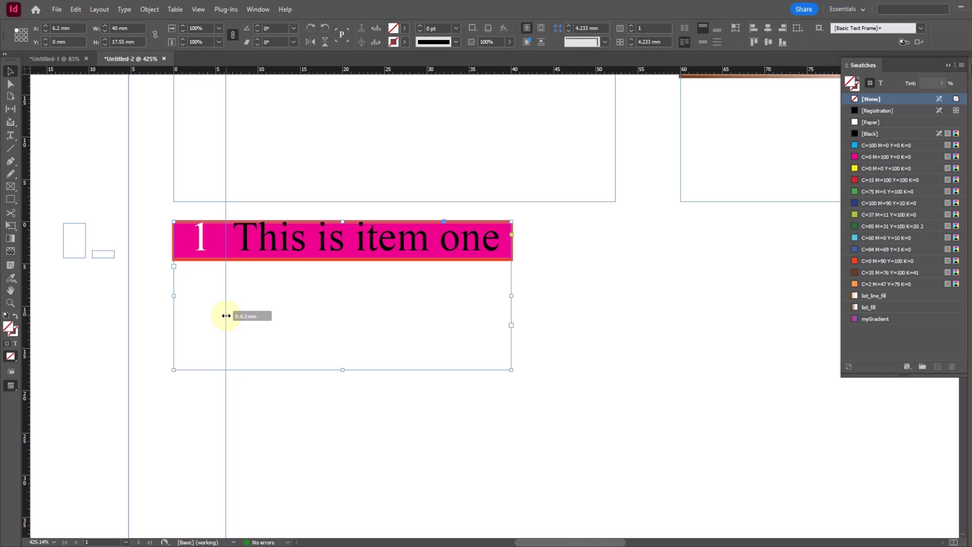
pyautogui.moveTo(225, 315); pyautogui.dragTo(226, 316)
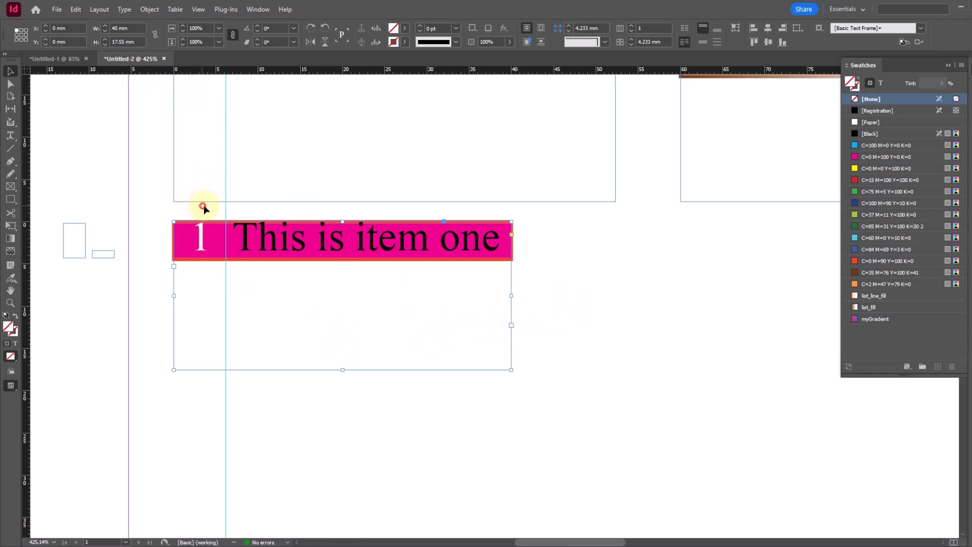
pyautogui.click(226, 205)
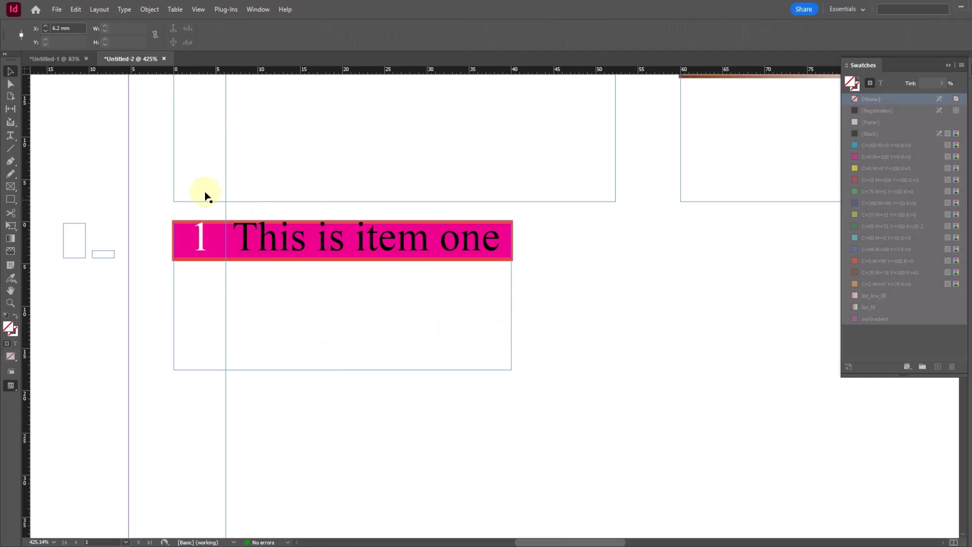
pyautogui.click(75, 27)
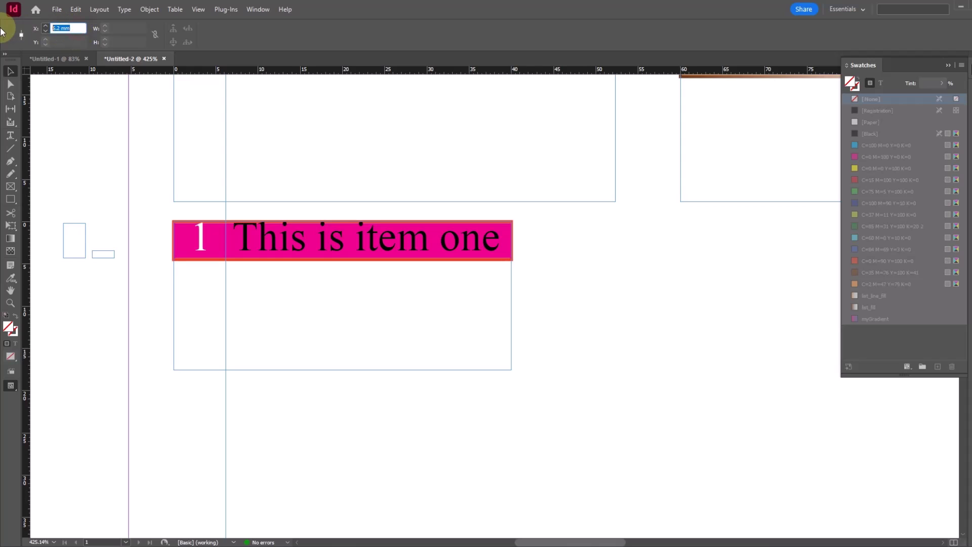
pyautogui.write('6.5')
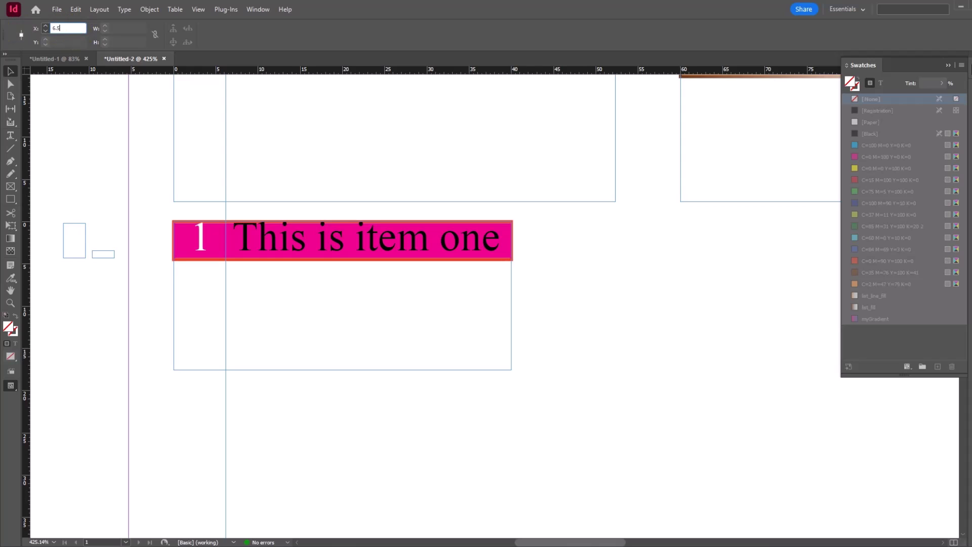
pyautogui.press('Return')
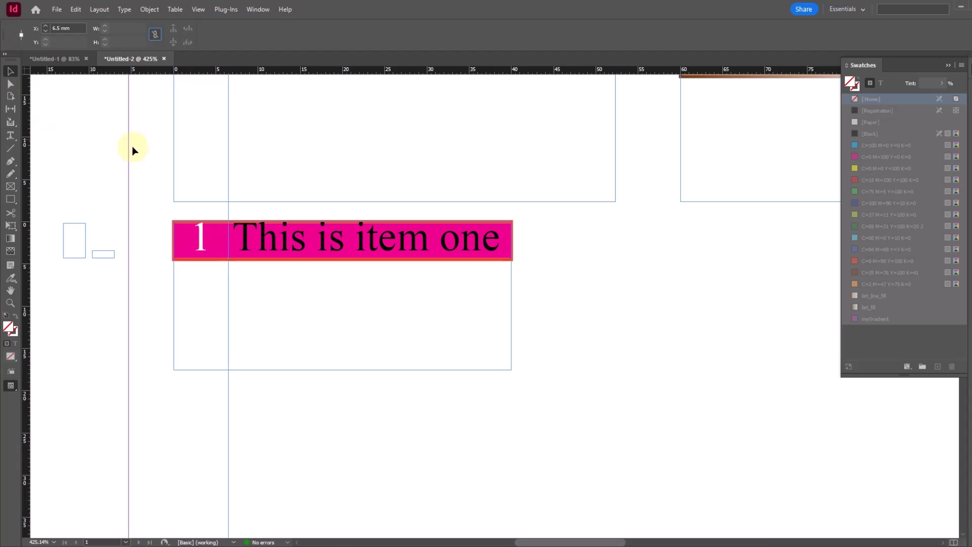
pyautogui.click(633, 349)
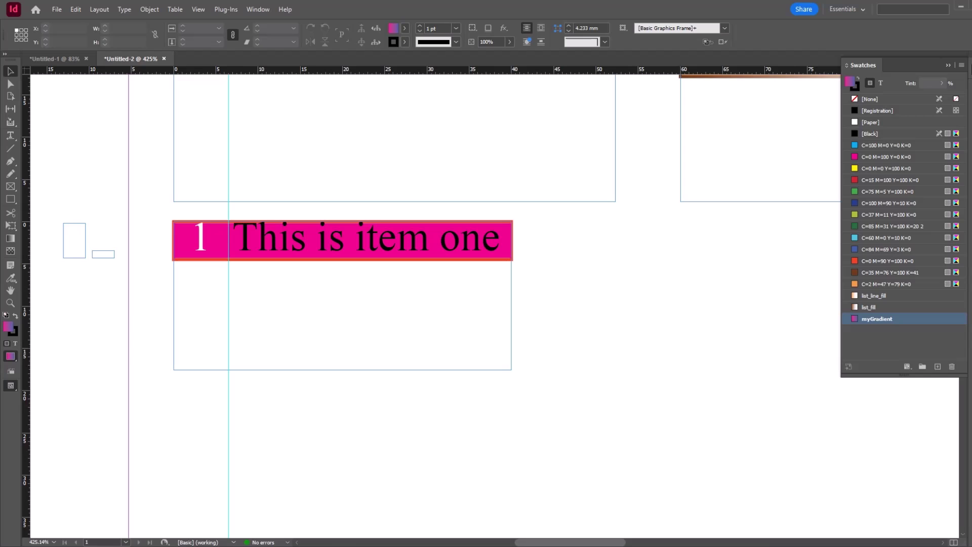
# Check the text frame's width and the guide's position, and open the body3 paragraph style options clear of the list.
pyautogui.press('F11')
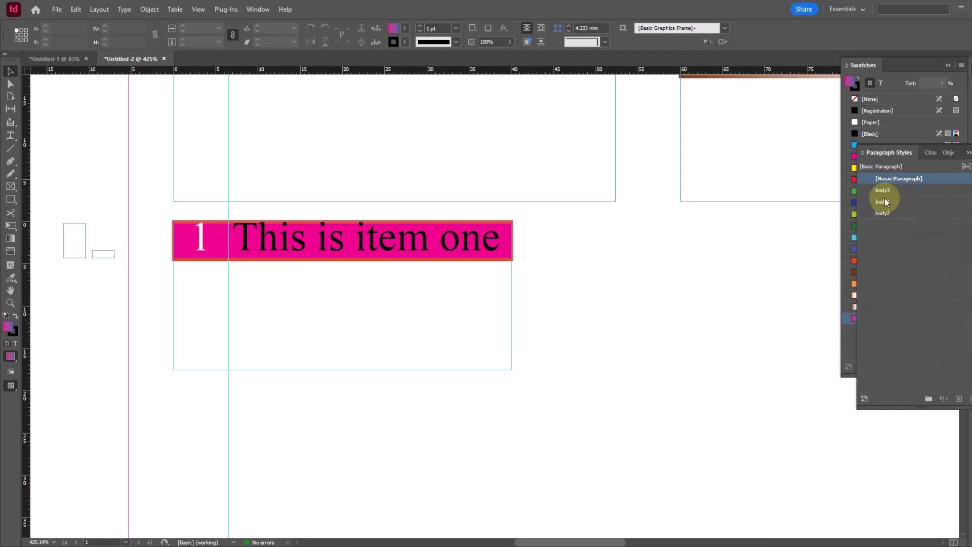
pyautogui.moveTo(554, 341); pyautogui.dragTo(430, 384)
pyautogui.click(148, 31)
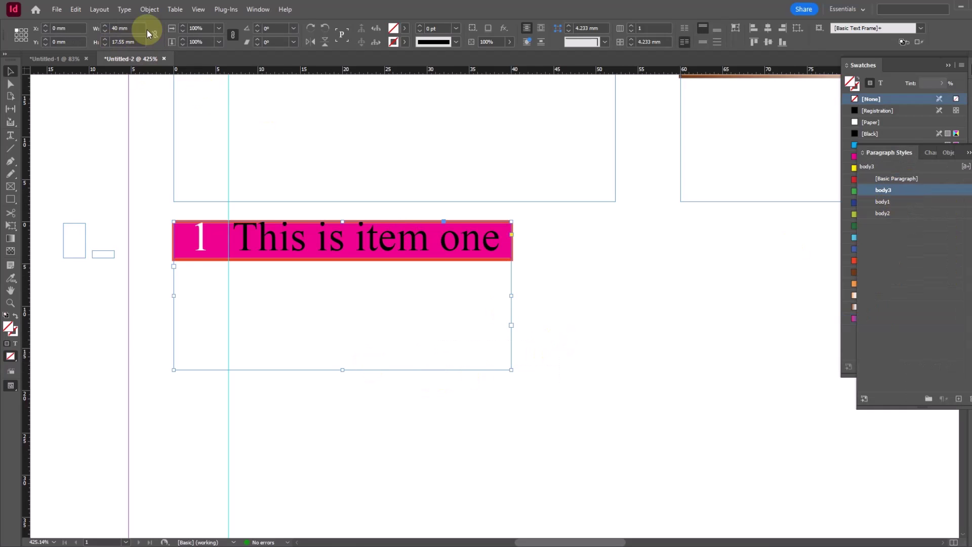
pyautogui.moveTo(238, 210); pyautogui.dragTo(238, 211)
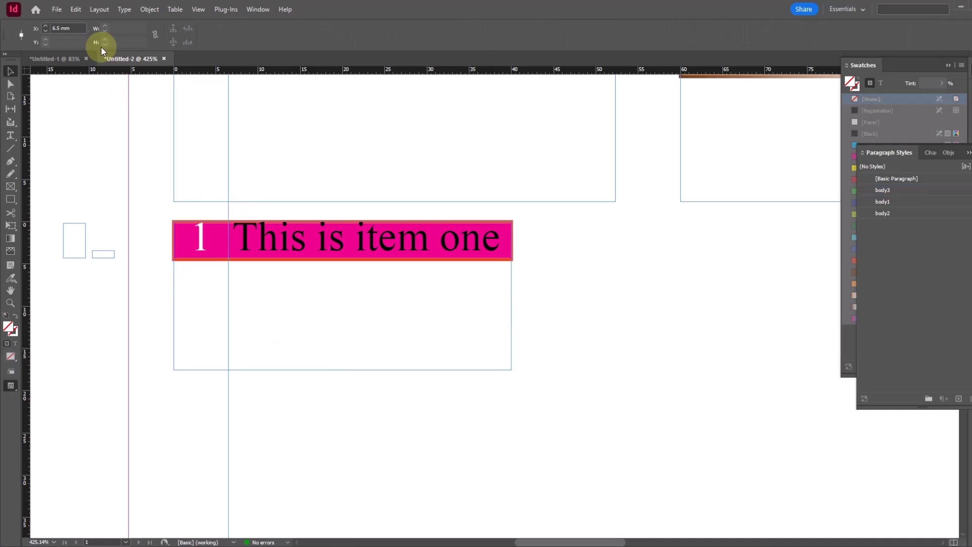
pyautogui.rightClick(889, 190)
pyautogui.click(890, 197)
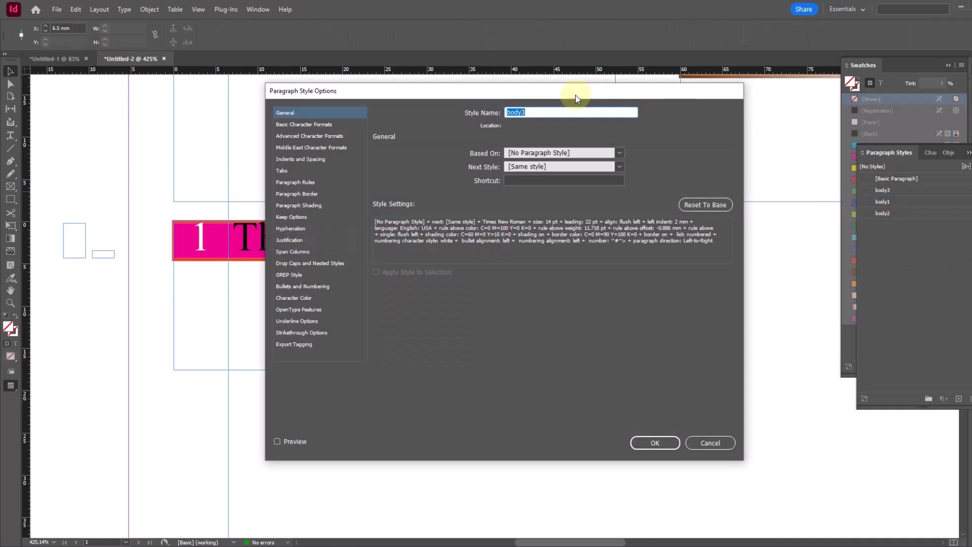
pyautogui.moveTo(575, 98); pyautogui.dragTo(792, 94)
pyautogui.moveTo(545, 81); pyautogui.dragTo(654, 90)
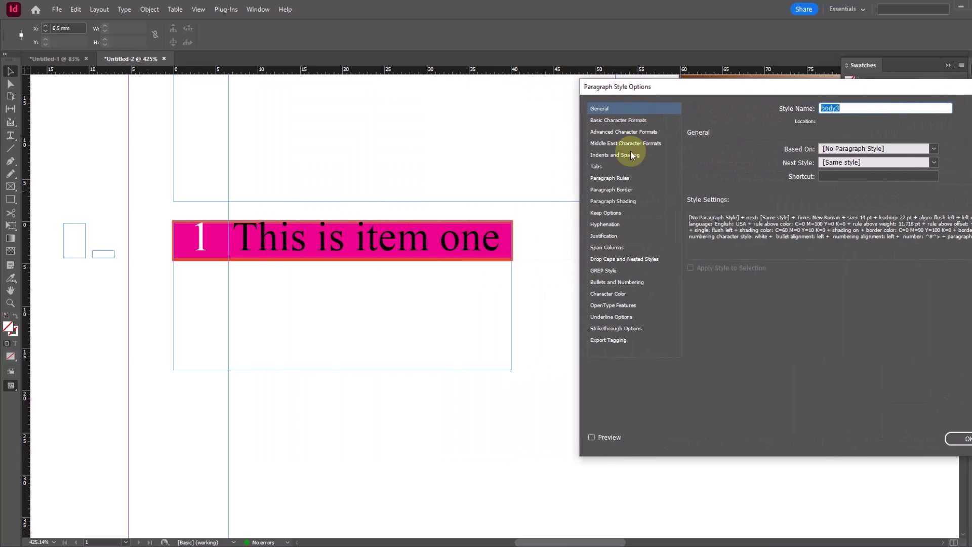
# Set the Rule Above right indent of body3 to 40-6.5 (33.5 mm) and turn on the preview.
pyautogui.click(615, 178)
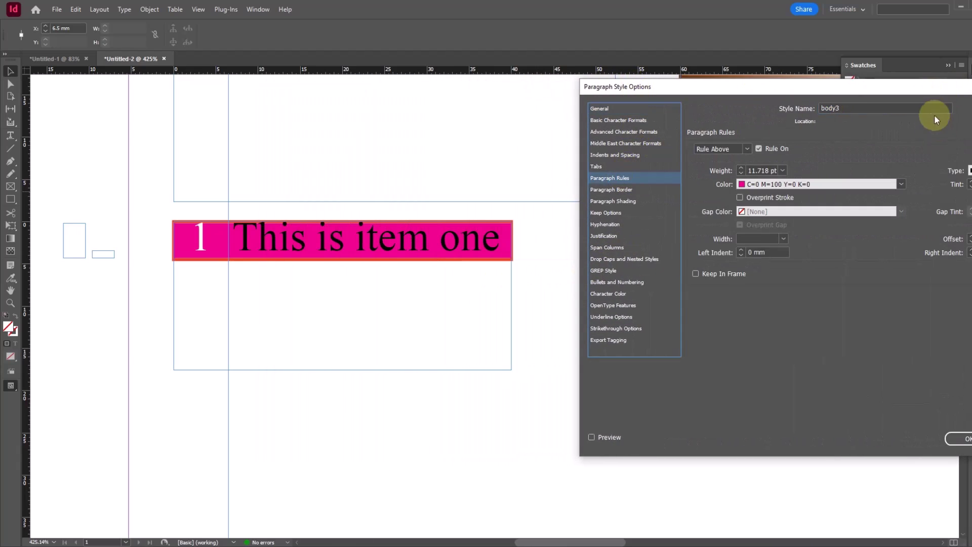
pyautogui.moveTo(924, 89); pyautogui.dragTo(878, 88)
pyautogui.doubleClick(961, 251)
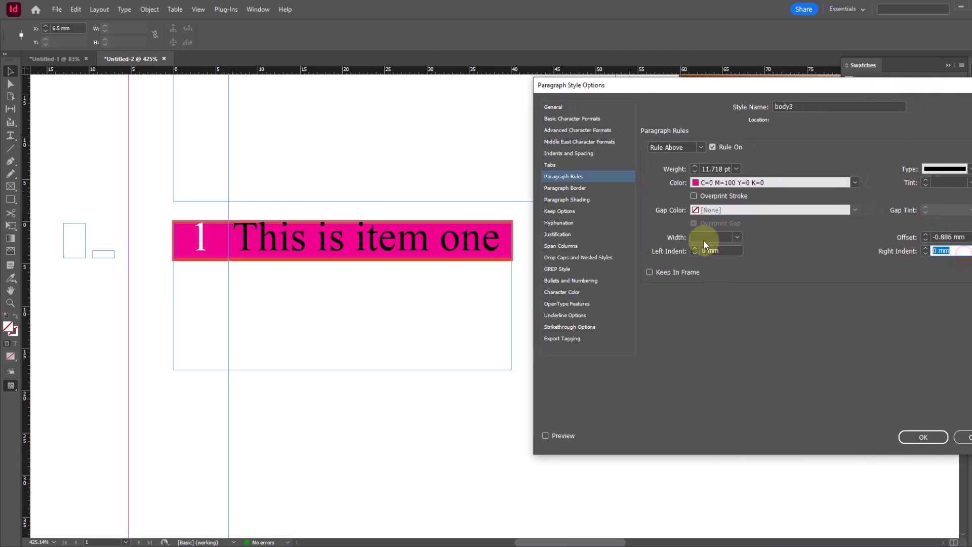
pyautogui.write('40')
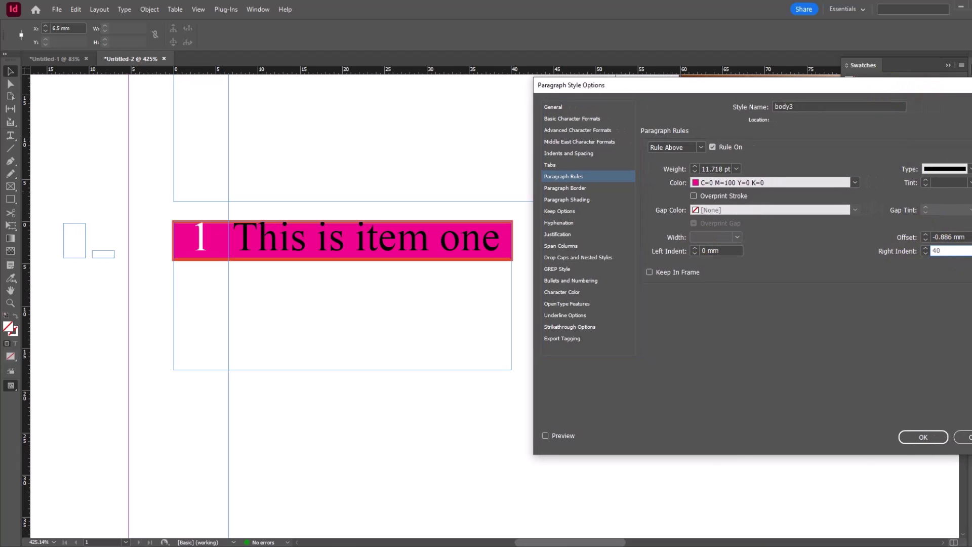
pyautogui.write('-6.5')
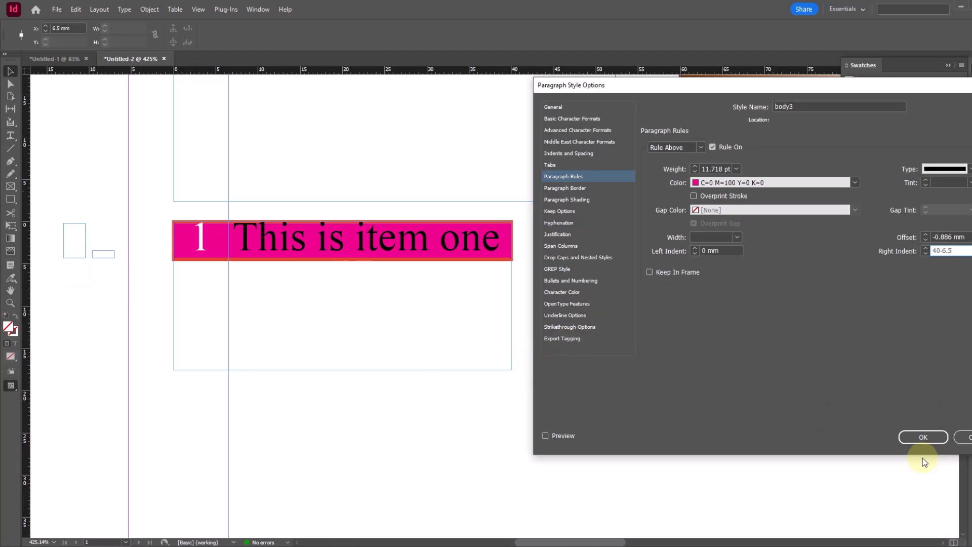
pyautogui.press('Tab')
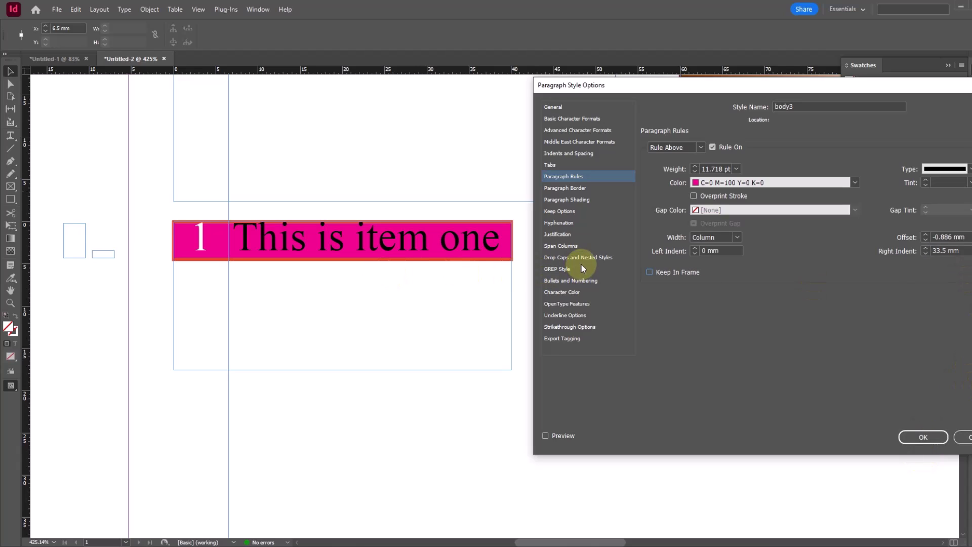
pyautogui.click(546, 436)
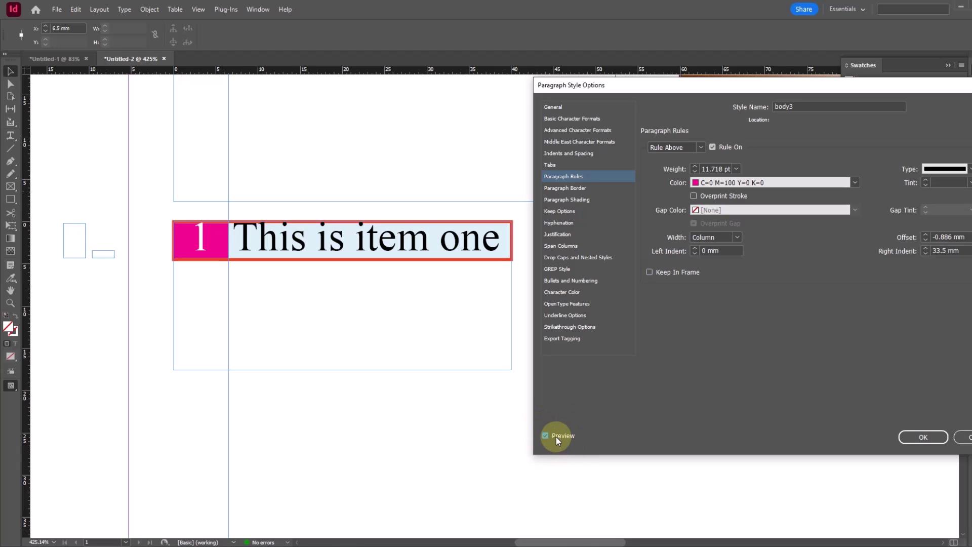
# Unlink the body3 style's paragraph border and shading offsets and set the top offset of each to 1 mm.
pyautogui.click(219, 207)
pyautogui.click(575, 187)
pyautogui.click(726, 355)
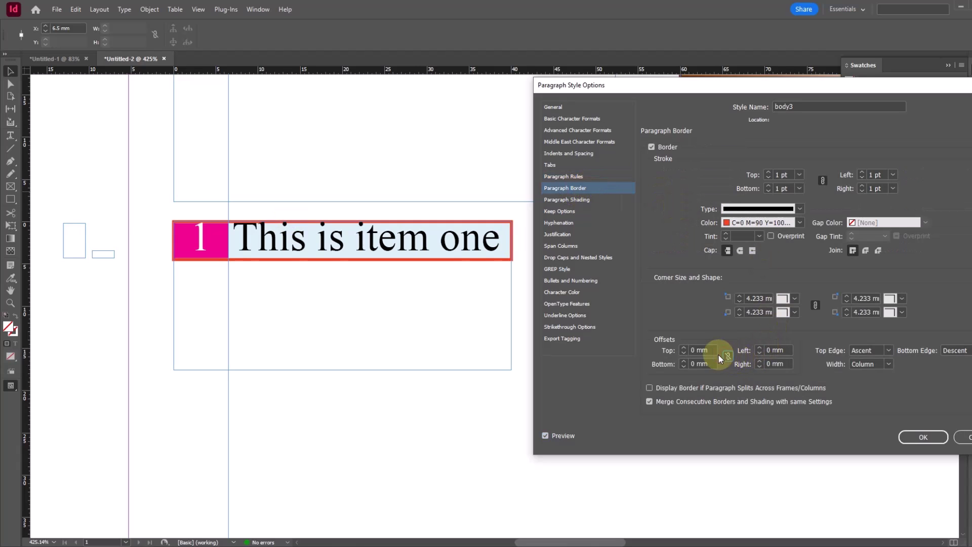
pyautogui.click(684, 347)
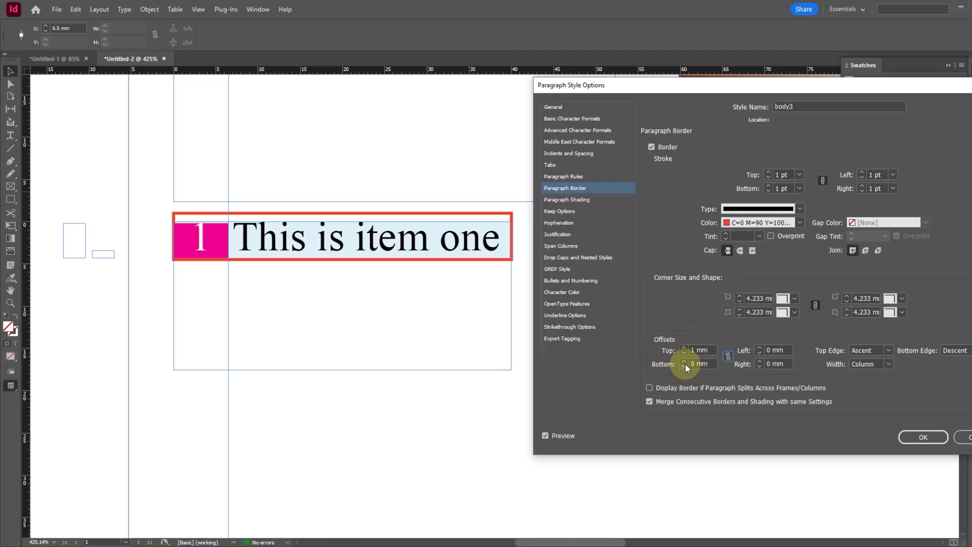
pyautogui.click(569, 199)
pyautogui.click(728, 271)
pyautogui.click(683, 261)
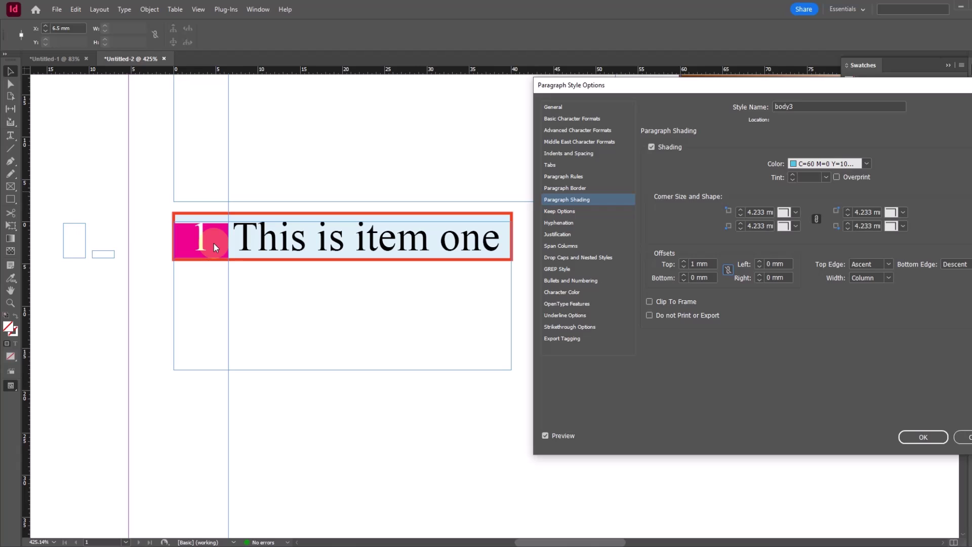
# Increase the body3 Rule Above weight by 1 mm to 14.553 pt.
pyautogui.click(564, 176)
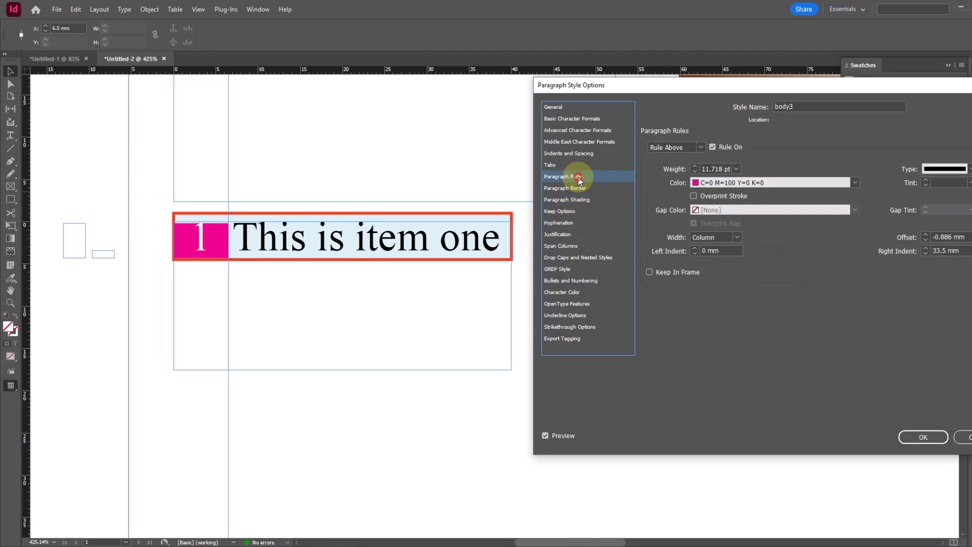
pyautogui.click(716, 168)
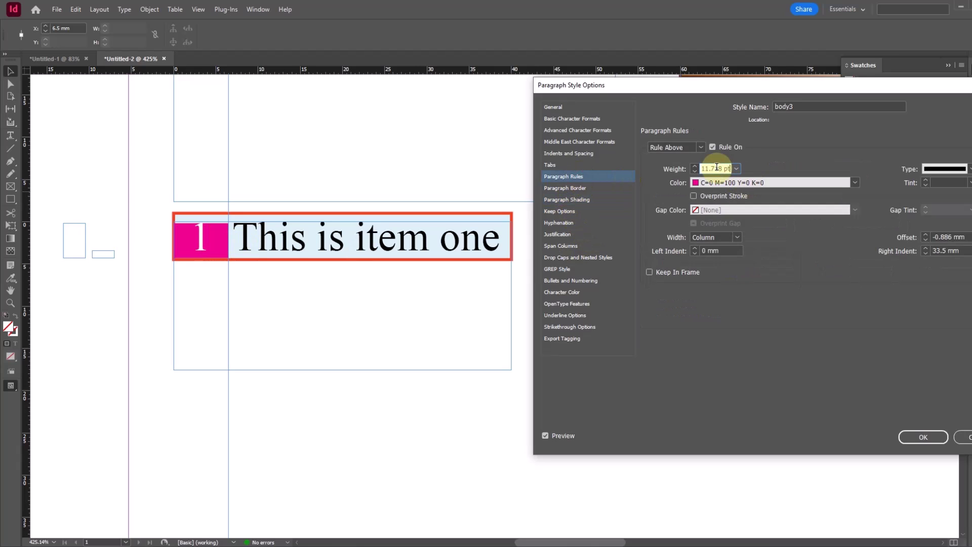
pyautogui.doubleClick(716, 168)
pyautogui.write('3 pt + 1mm')
pyautogui.press('Tab')
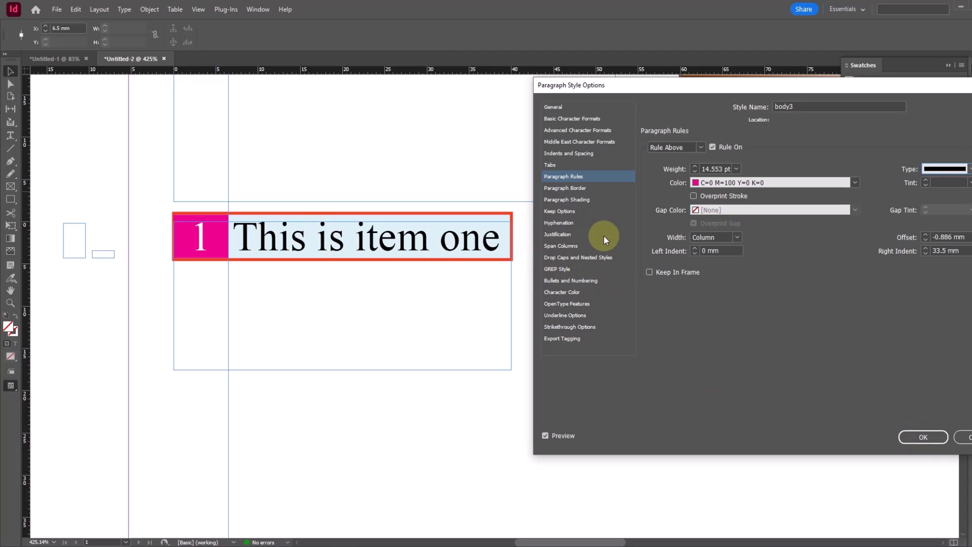
# Turn off merging of consecutive borders and shading in the body3 style and apply the style changes.
pyautogui.click(584, 281)
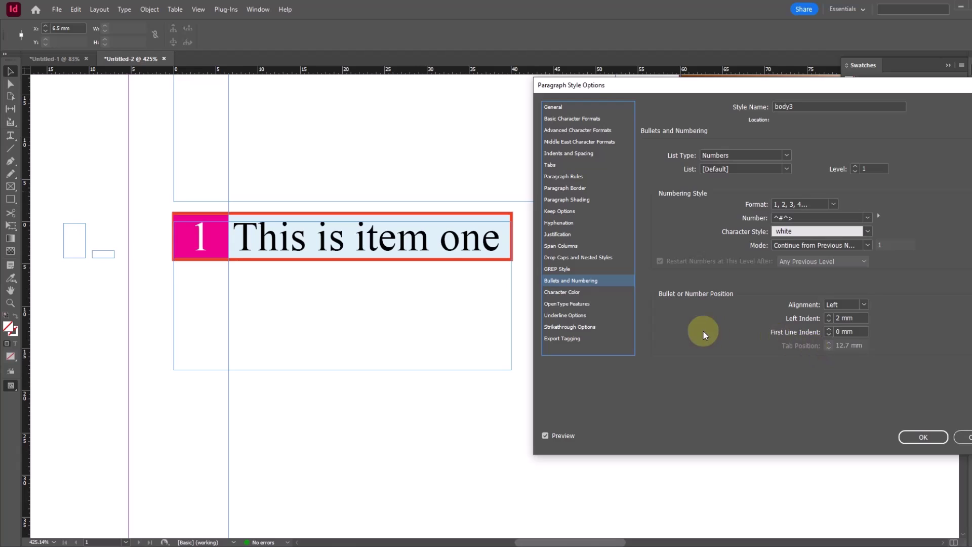
pyautogui.click(580, 190)
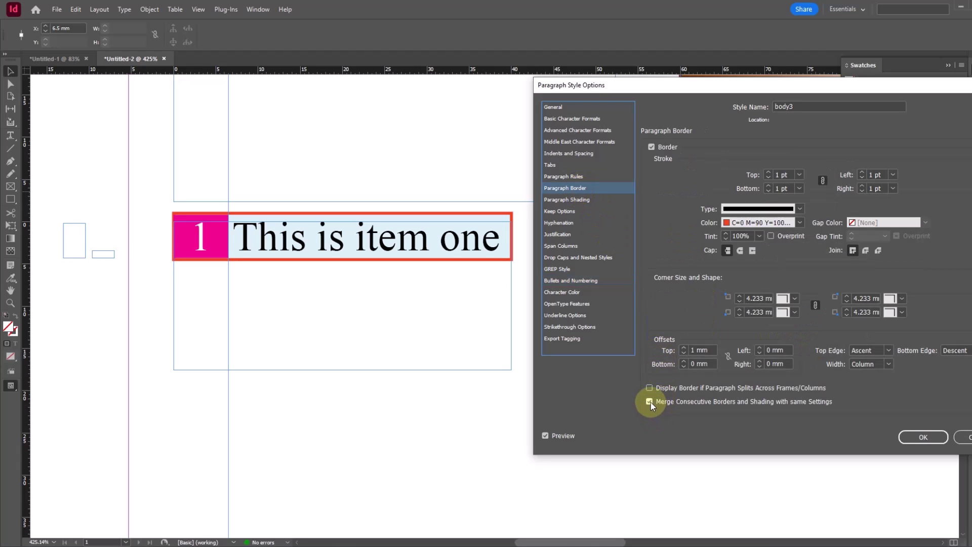
pyautogui.click(922, 436)
# Extend the body3 text frame downward to a height of about 32.55 mm.
pyautogui.scroll(-2, 560, 244)
pyautogui.click(488, 223)
pyautogui.moveTo(341, 262); pyautogui.dragTo(342, 389)
# Try widening the body3 text frame to about 51.5 mm and about 49 mm, undoing each width change.
pyautogui.moveTo(608, 258); pyautogui.dragTo(609, 258)
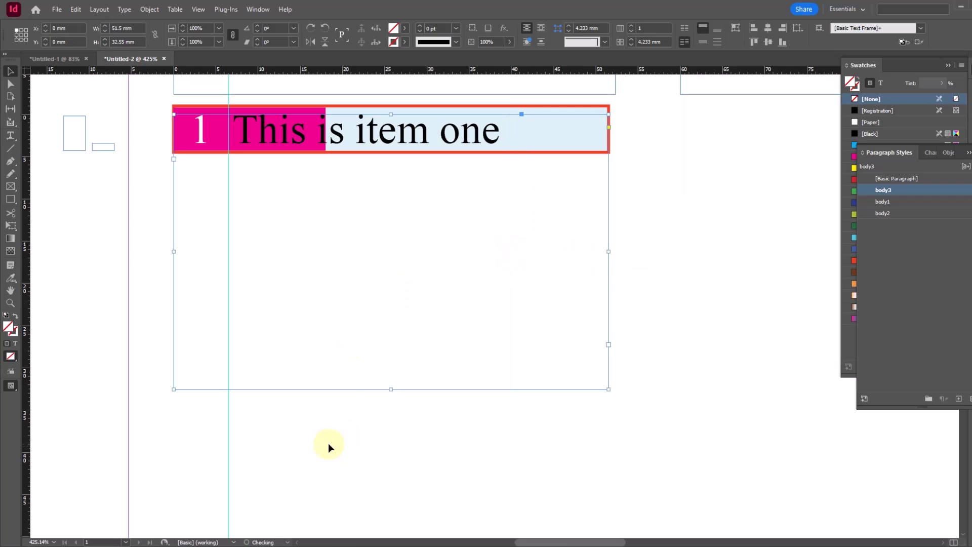
pyautogui.click(375, 419)
pyautogui.click(158, 223)
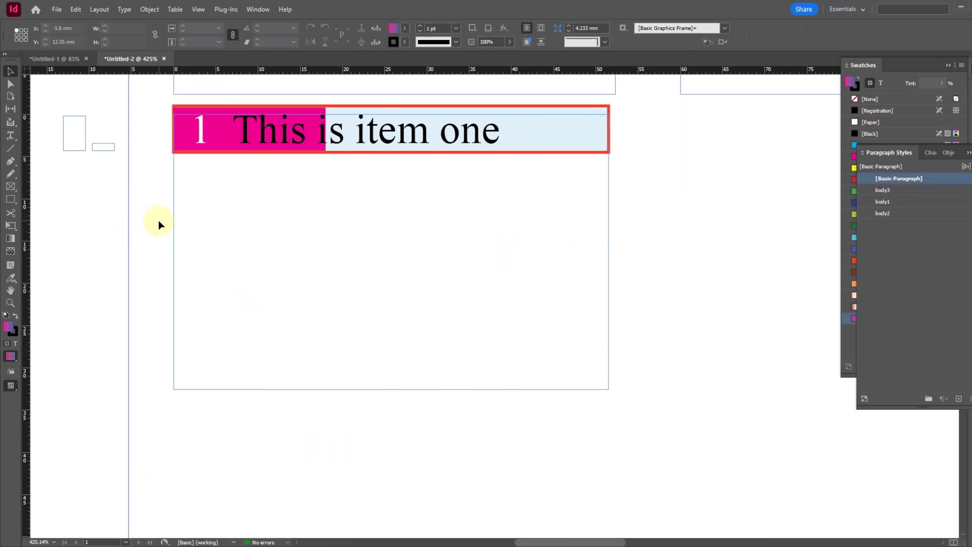
pyautogui.hotkey('ctrl', 'z')
pyautogui.hotkey('ctrl', 'z')
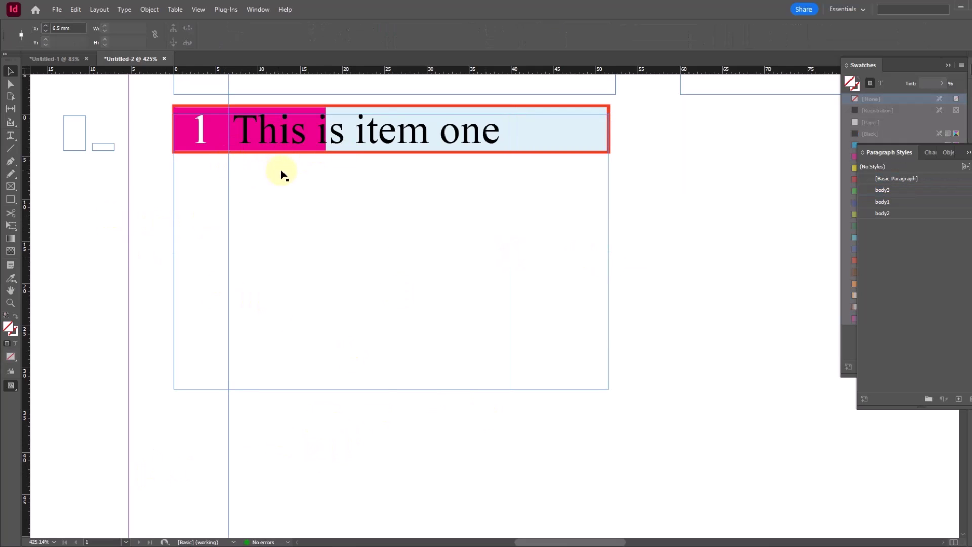
pyautogui.moveTo(511, 251); pyautogui.dragTo(587, 253)
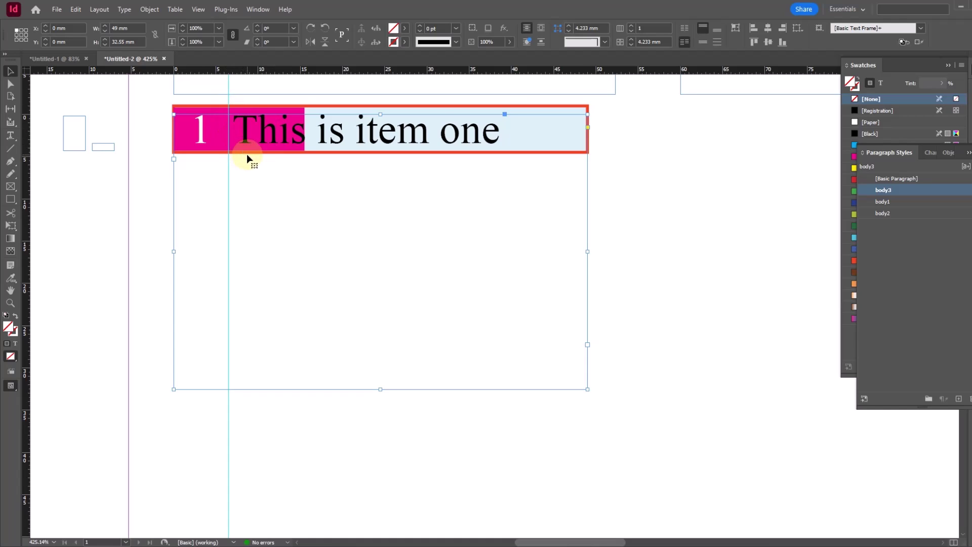
pyautogui.hotkey('ctrl', 'z')
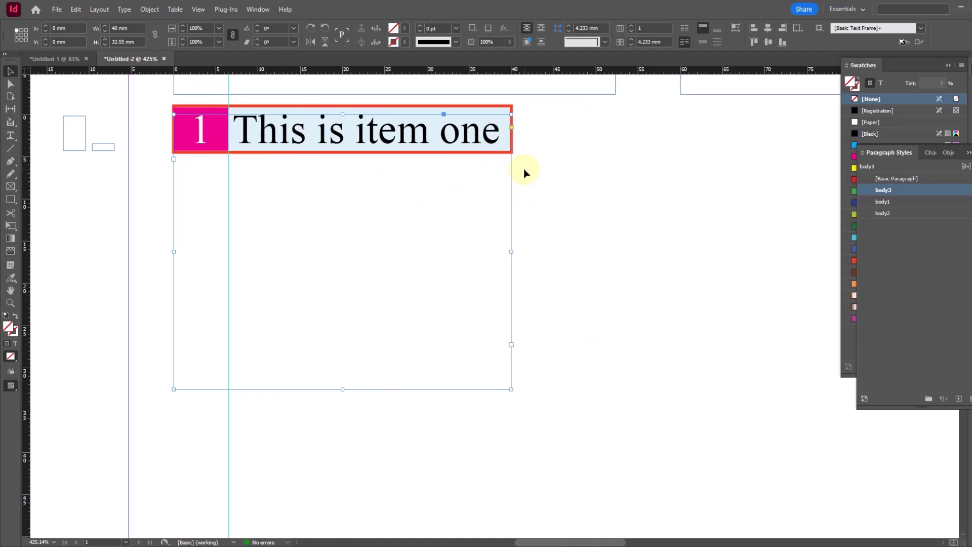
# Add a second list item reading "This is item two" below the first item in the body3 frame.
pyautogui.click(11, 135)
pyautogui.click(345, 137)
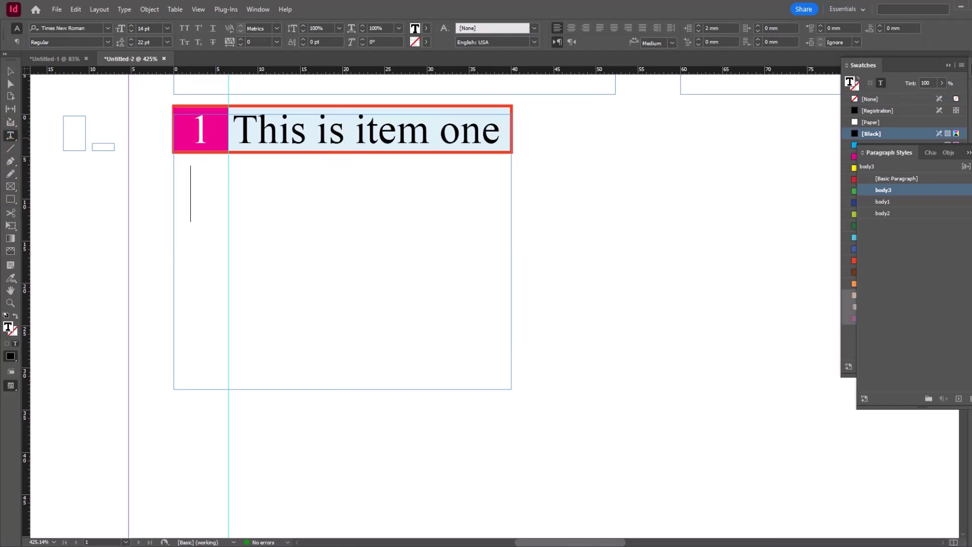
pyautogui.press('Return')
pyautogui.write('RThi')
pyautogui.press('BackSpace')
pyautogui.press('BackSpace')
pyautogui.press('BackSpace')
pyautogui.press('BackSpace')
pyautogui.press('BackSpace')
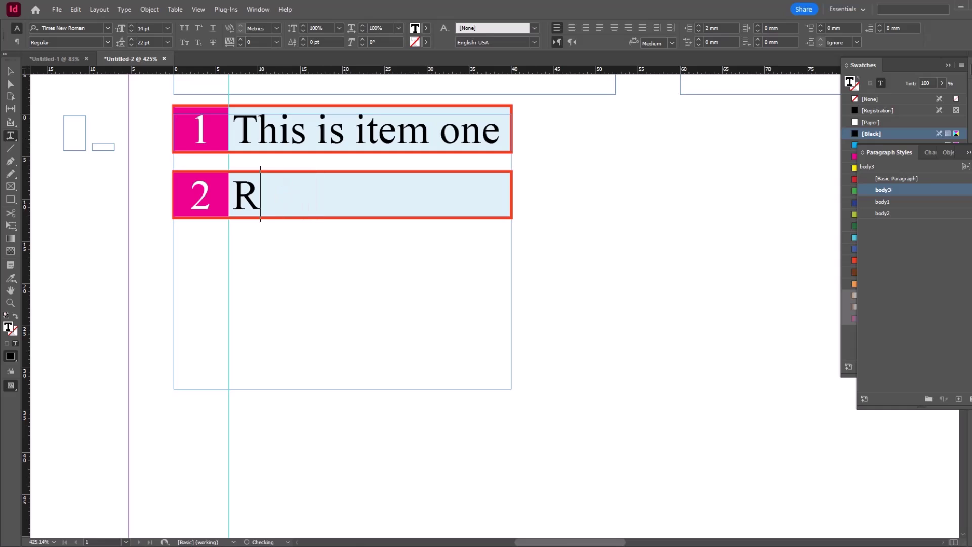
pyautogui.write('This is item two')
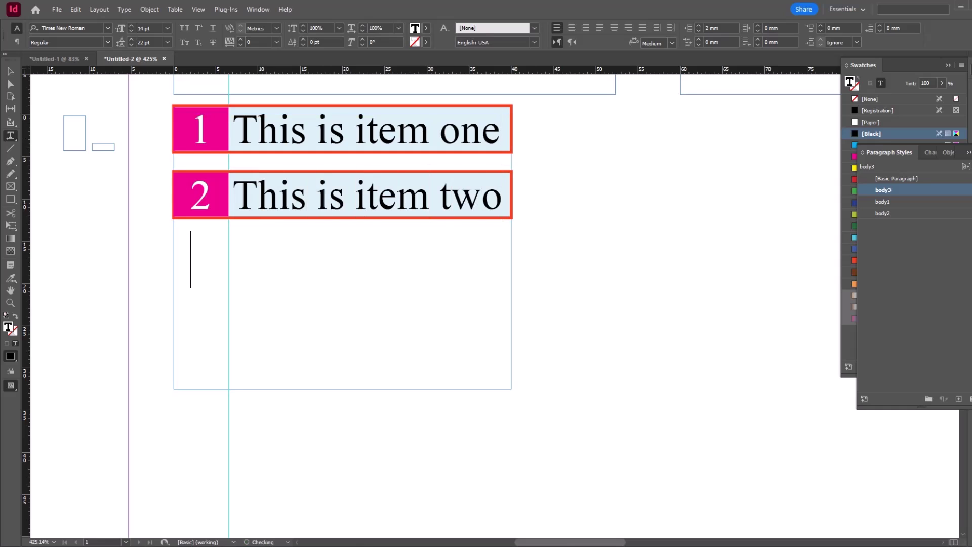
# Add a third list item reading "This is item three" below the second item in the body3 frame.
pyautogui.press('Return')
pyautogui.write('This is item ')
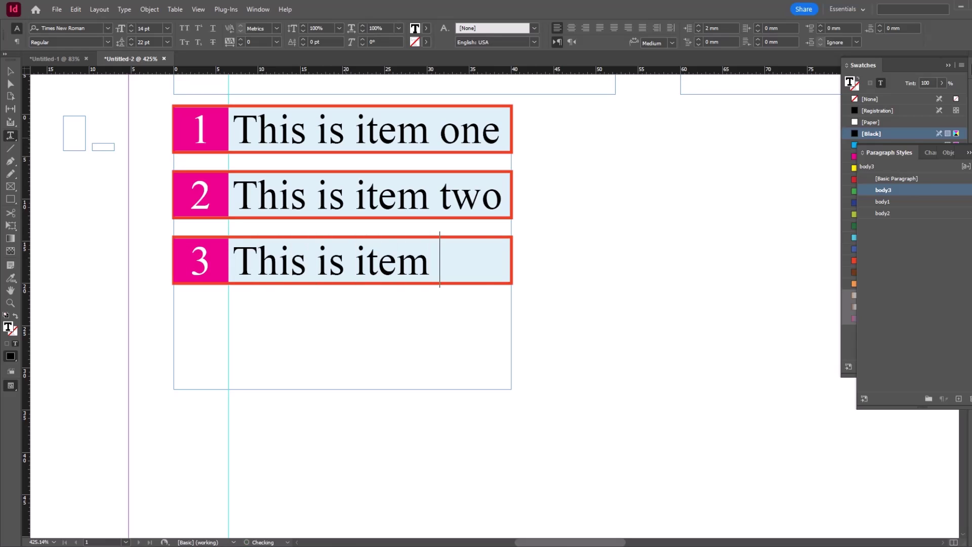
pyautogui.write('three')
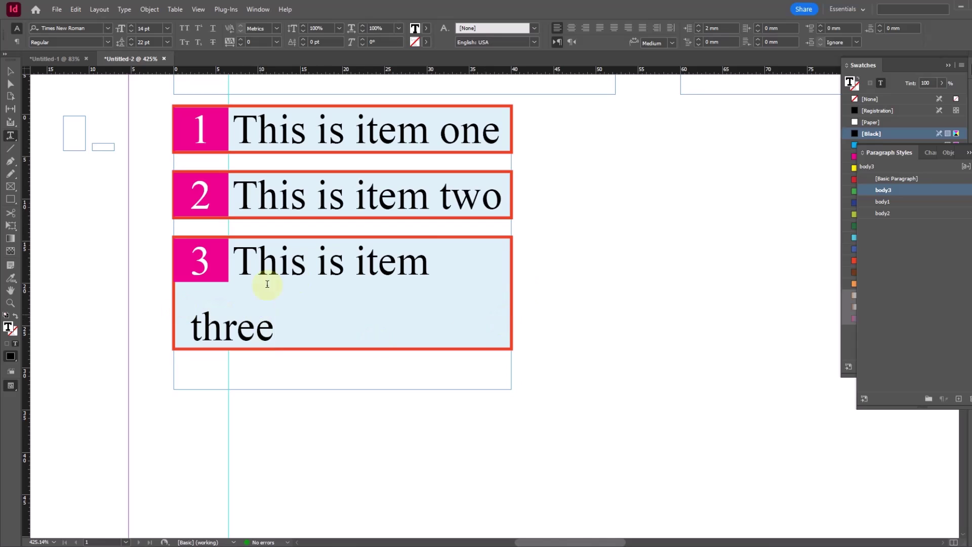
# Widen the body3 text frame to exactly 45 mm so the third item fits on one line.
pyautogui.click(11, 71)
pyautogui.press('/')
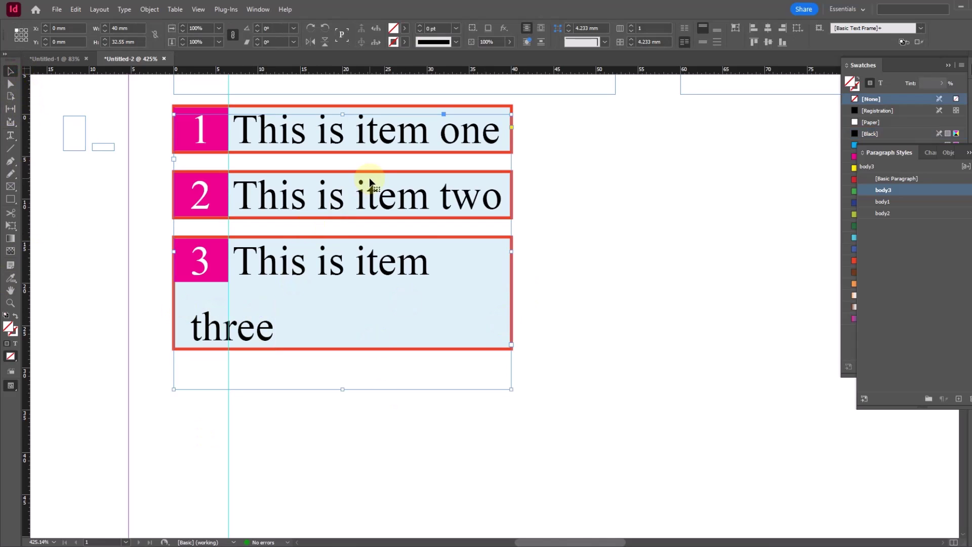
pyautogui.moveTo(511, 250); pyautogui.dragTo(535, 251)
pyautogui.click(198, 275)
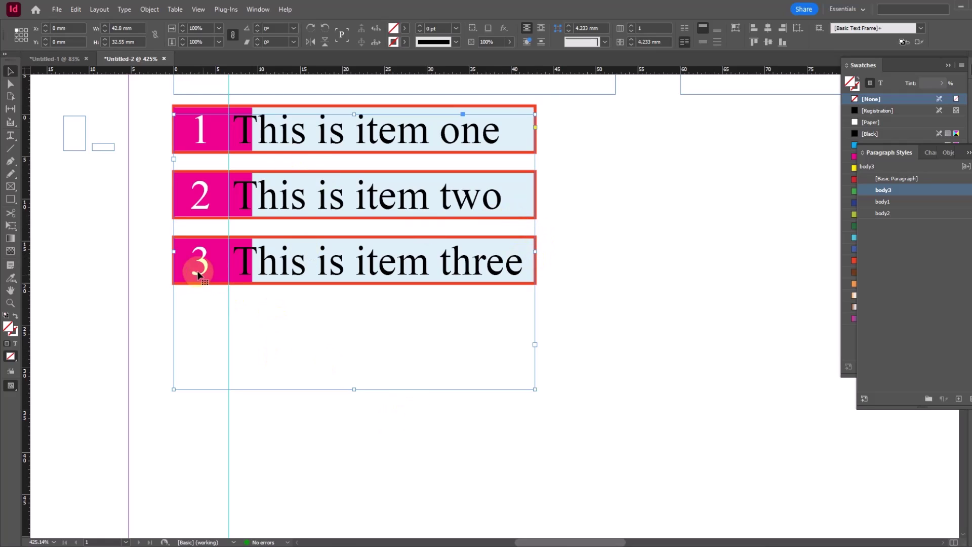
pyautogui.click(129, 27)
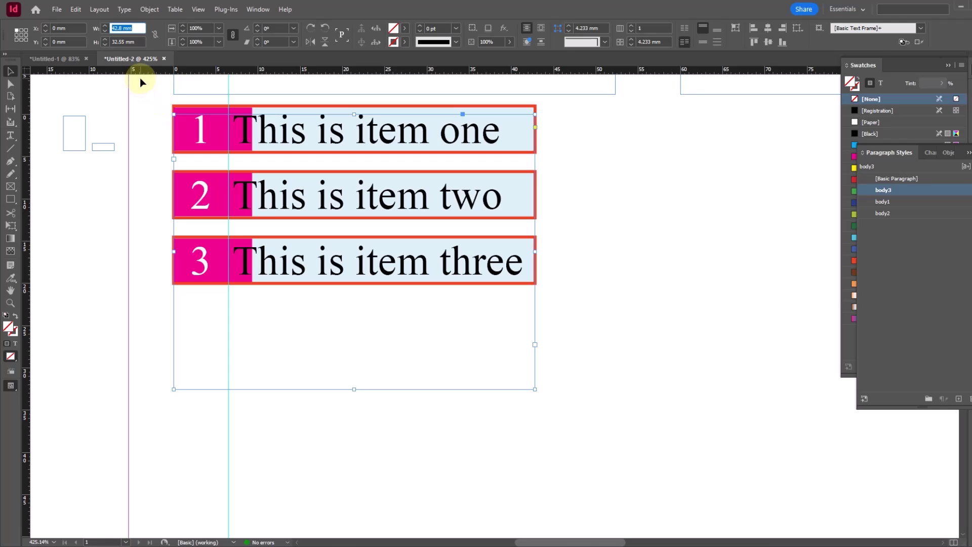
pyautogui.write('45')
pyautogui.press('Return')
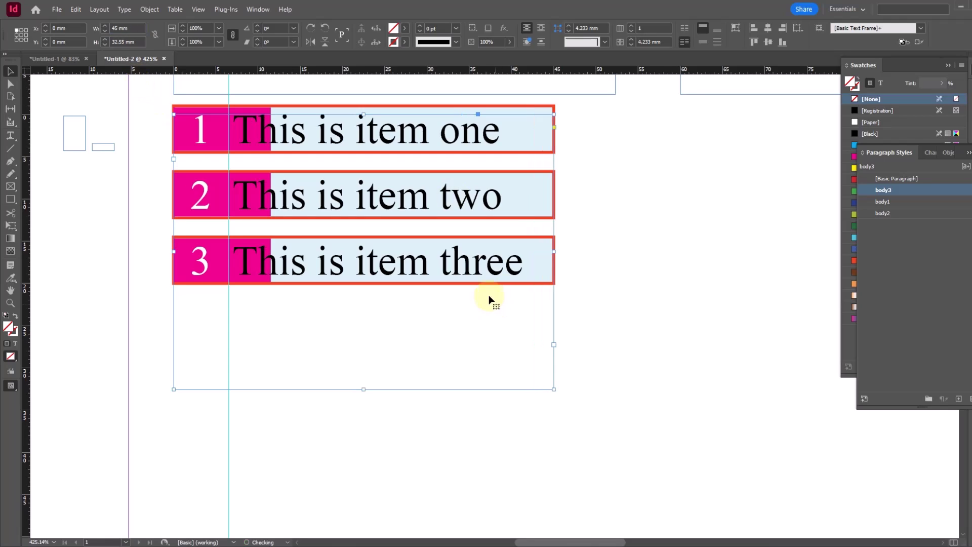
# Set the body3 style's Rule Above right indent to 45-6.5 mm, based on the vertical guide's position, and apply the style changes.
pyautogui.click(193, 126)
pyautogui.click(224, 95)
pyautogui.moveTo(351, 478); pyautogui.dragTo(155, 495)
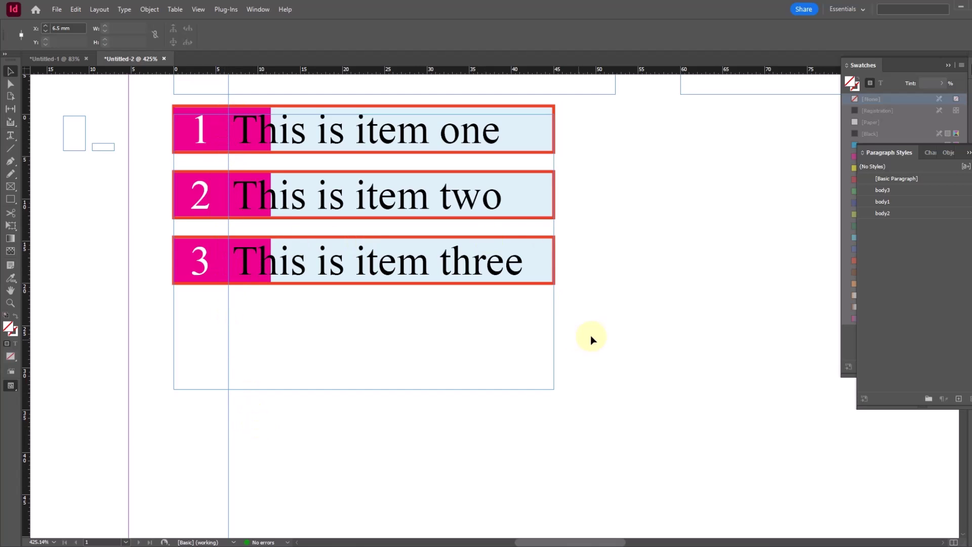
pyautogui.rightClick(885, 191)
pyautogui.click(899, 196)
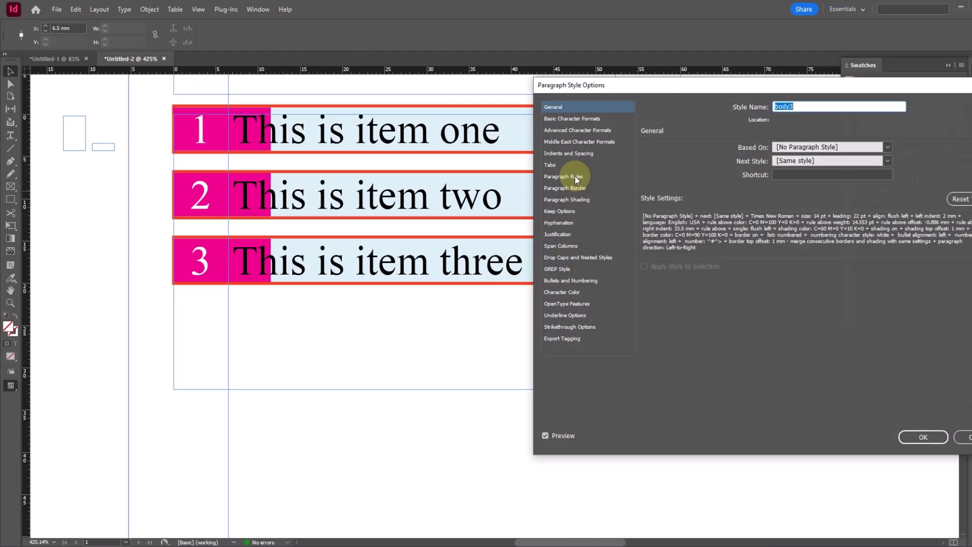
pyautogui.click(574, 177)
pyautogui.tripleClick(951, 252)
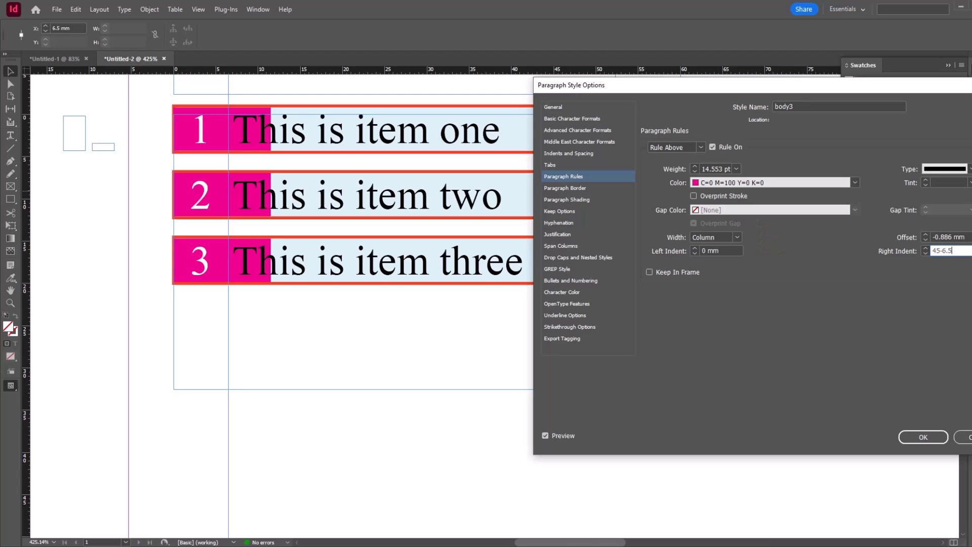
pyautogui.click(770, 238)
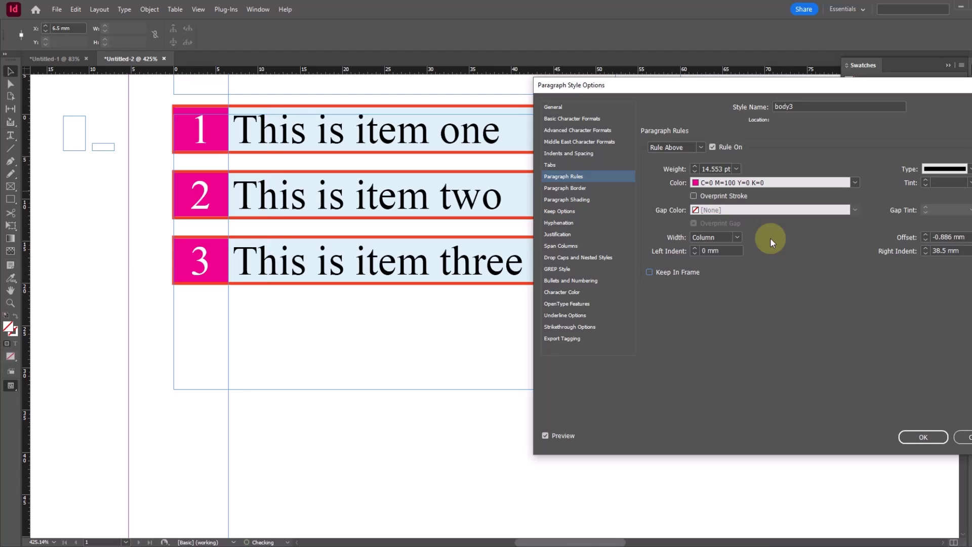
pyautogui.click(924, 436)
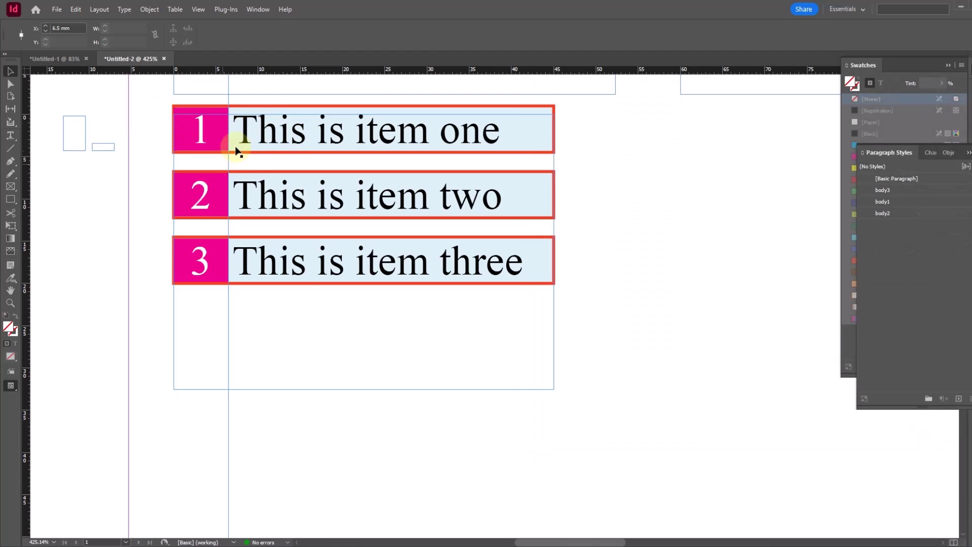
# Remove the 6.5 mm vertical guide that marks the edge of the magenta number blocks.
pyautogui.moveTo(626, 293); pyautogui.dragTo(317, 256)
pyautogui.moveTo(325, 463); pyautogui.dragTo(138, 481)
pyautogui.click(624, 277)
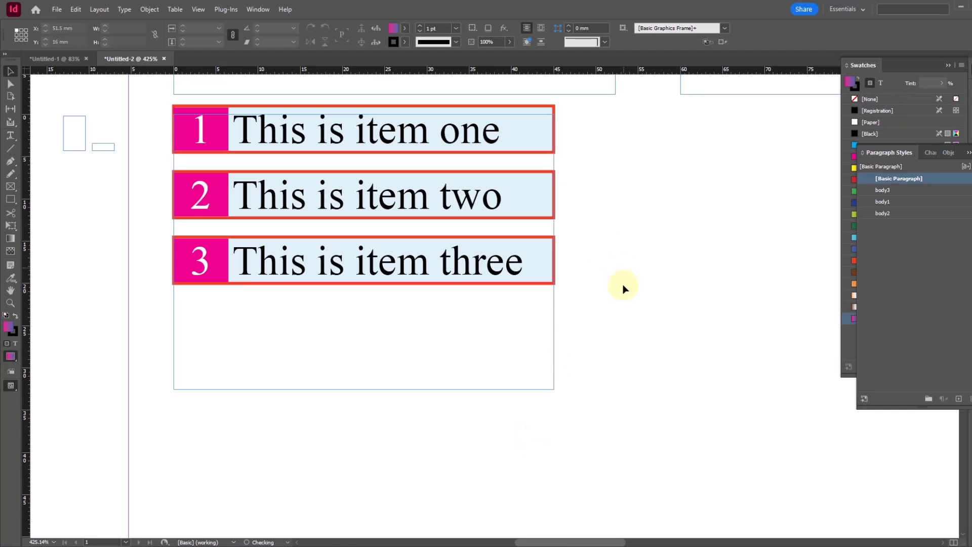
# Preview the three finished lists without frame edges and examine the circle-numbered reference list in the Untitled-1 document.
pyautogui.keyDown('alt'); pyautogui.click(615, 265); pyautogui.keyUp('alt')
pyautogui.keyDown('alt'); pyautogui.click(615, 265); pyautogui.keyUp('alt')
pyautogui.keyDown('alt'); pyautogui.click(614, 265); pyautogui.keyUp('alt')
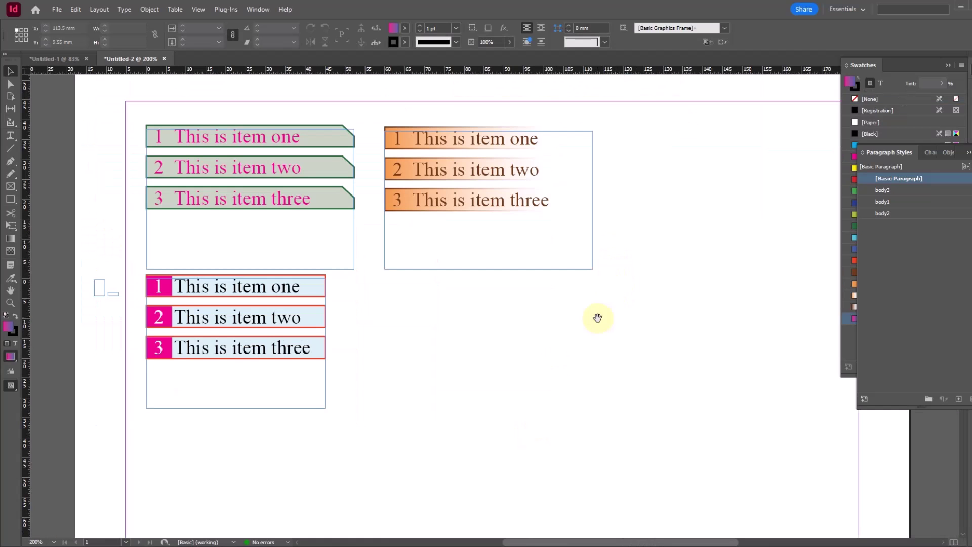
pyautogui.press('w')
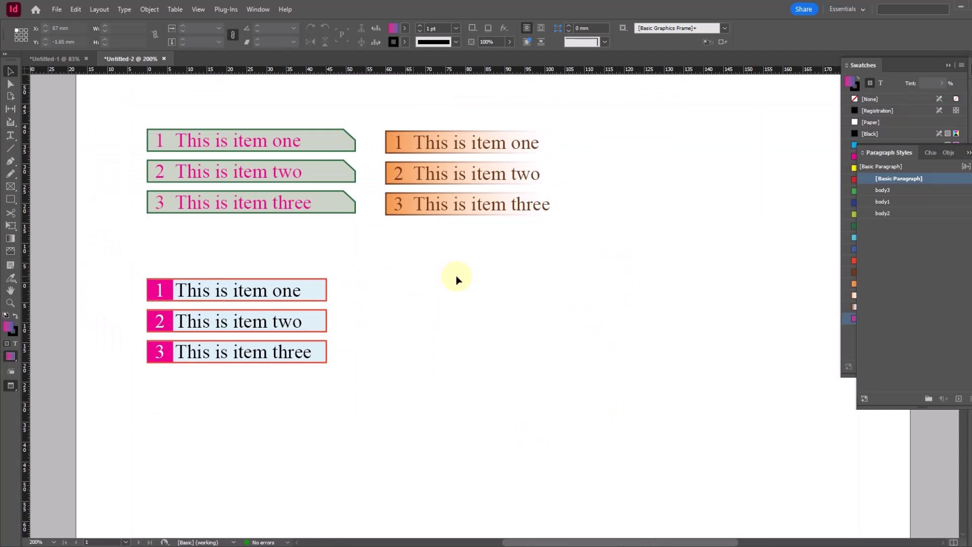
pyautogui.press('w')
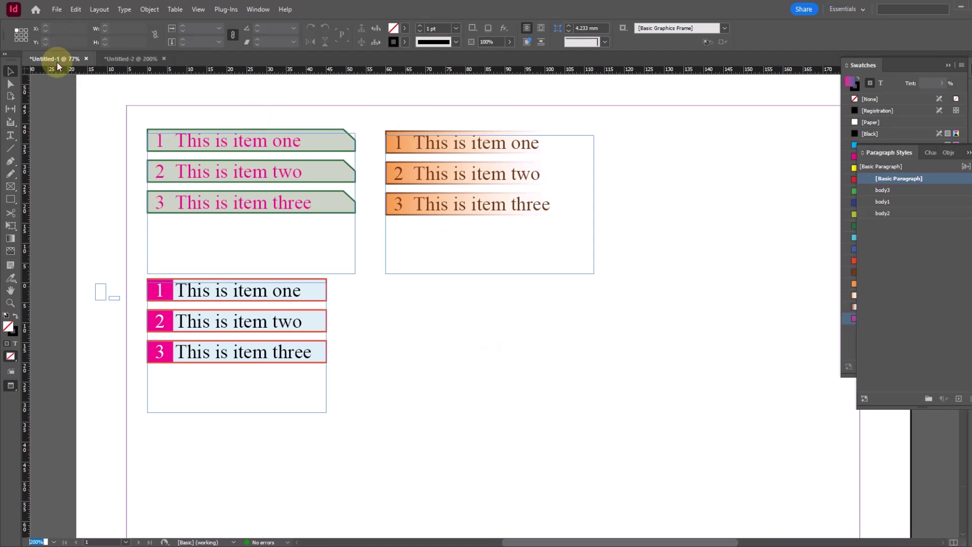
pyautogui.click(58, 71)
pyautogui.scroll(3, 657, 311)
pyautogui.click(420, 261)
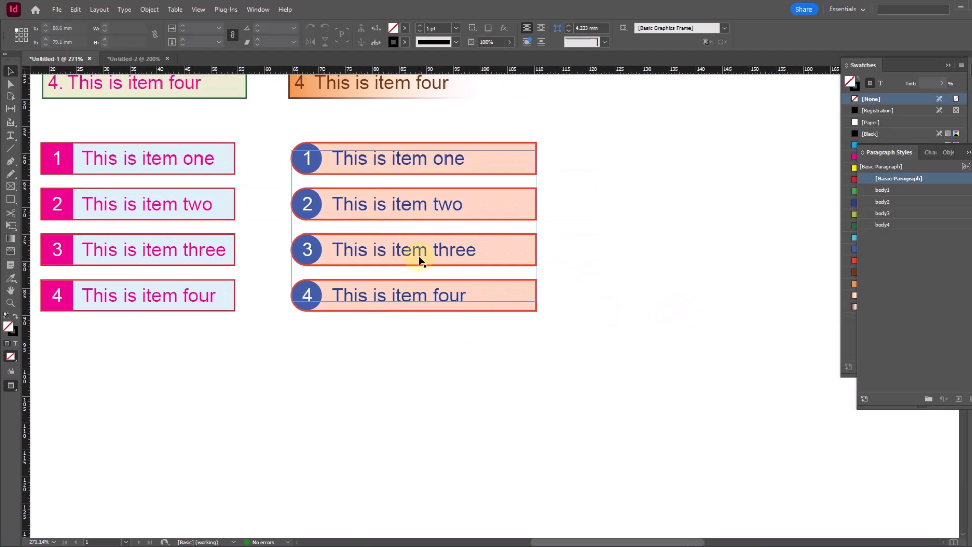
pyautogui.click(134, 58)
pyautogui.scroll(-2, 504, 361)
pyautogui.hscroll(1, 504, 361)
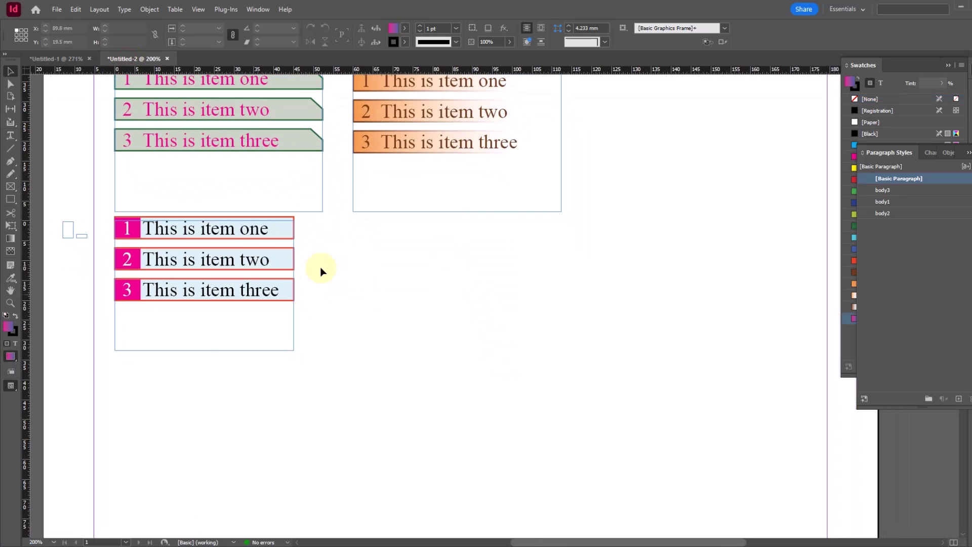
# Duplicate the body3 list frame and place the copy beside it, below the orange list, at about X 60 mm, Y 5.75 mm.
pyautogui.click(221, 252)
pyautogui.hotkey('ctrl', 'c')
pyautogui.hotkey('ctrl', 'v')
pyautogui.moveTo(495, 280); pyautogui.dragTo(445, 277)
# Duplicate the body3 paragraph style and name the copy body4.
pyautogui.rightClick(894, 196)
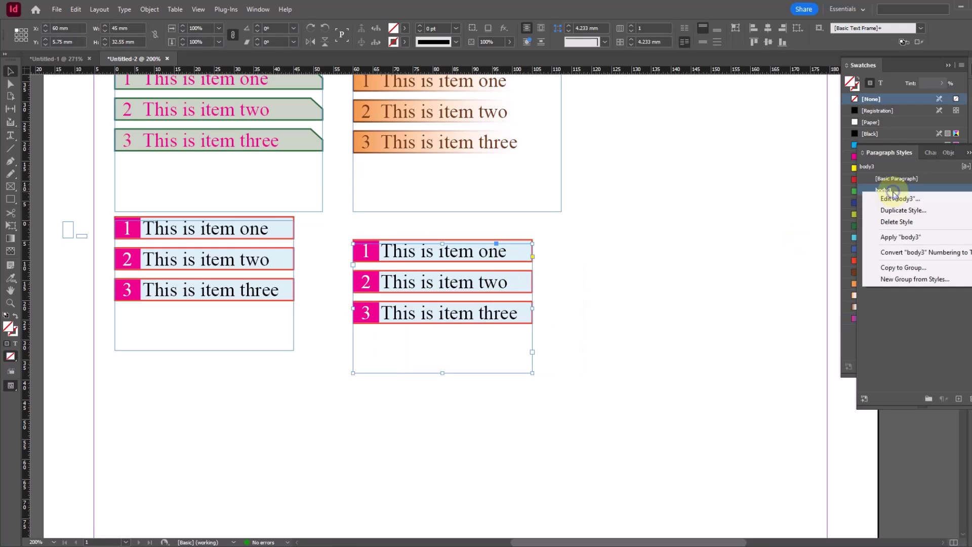
pyautogui.click(904, 210)
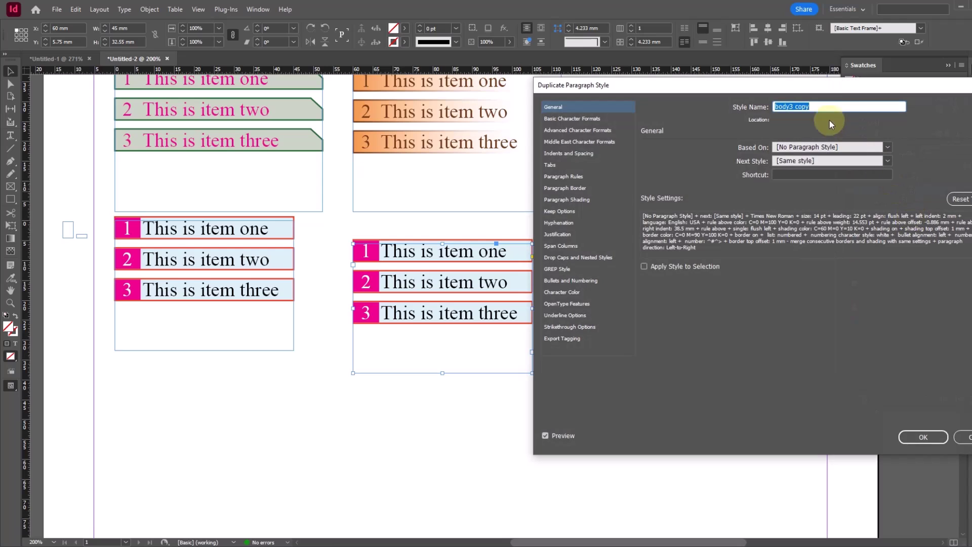
pyautogui.write('body4')
pyautogui.click(923, 436)
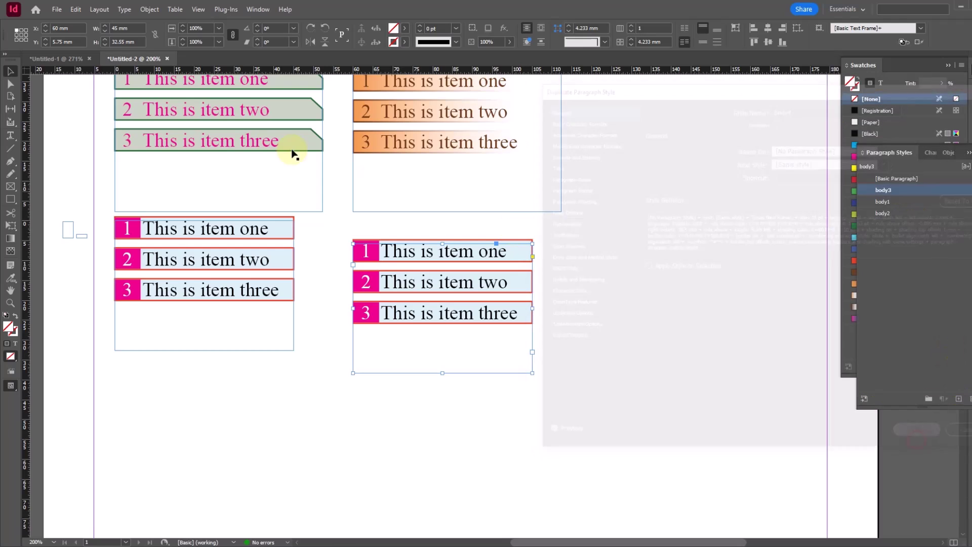
# Apply the body4 style to all text in the copied frame and move the frame up to about Y 1.15 mm.
pyautogui.click(10, 135)
pyautogui.click(512, 281)
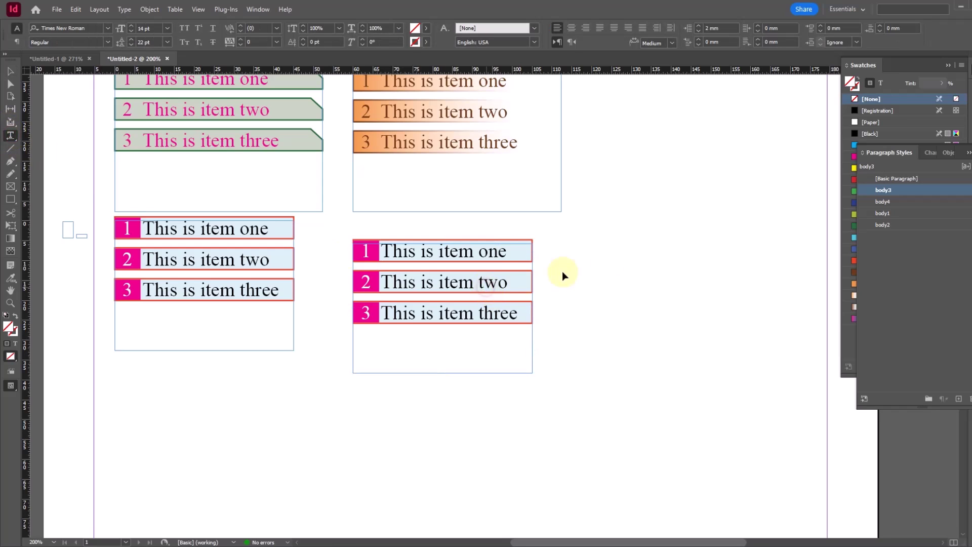
pyautogui.hotkey('ctrl', 'a')
pyautogui.click(882, 202)
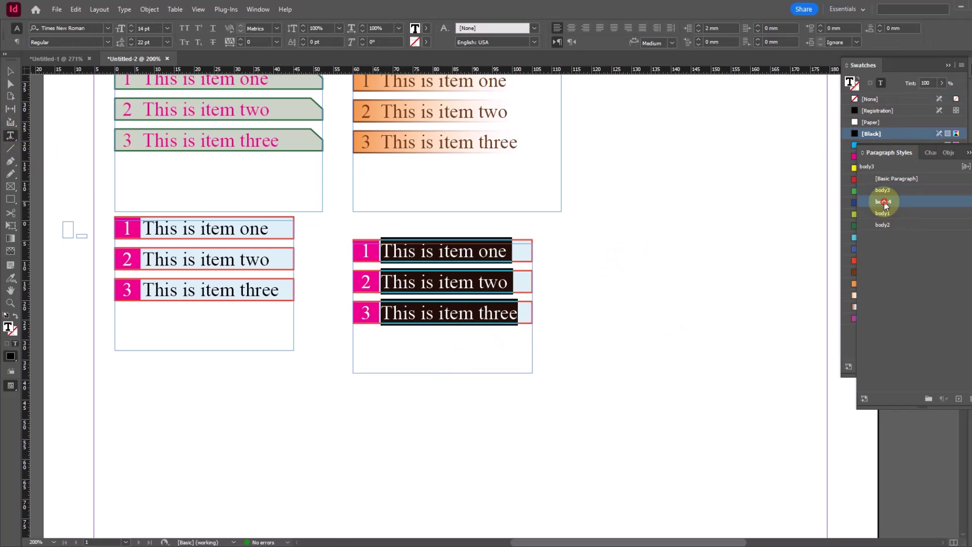
pyautogui.press('Escape')
pyautogui.moveTo(488, 271); pyautogui.dragTo(487, 248)
# Consult the circle-numbered reference list in Untitled-1 and set the body4 style's paragraph shading to the orange C=2 M=47 Y=79 swatch.
pyautogui.moveTo(330, 208); pyautogui.dragTo(609, 385)
pyautogui.moveTo(728, 314); pyautogui.dragTo(665, 343)
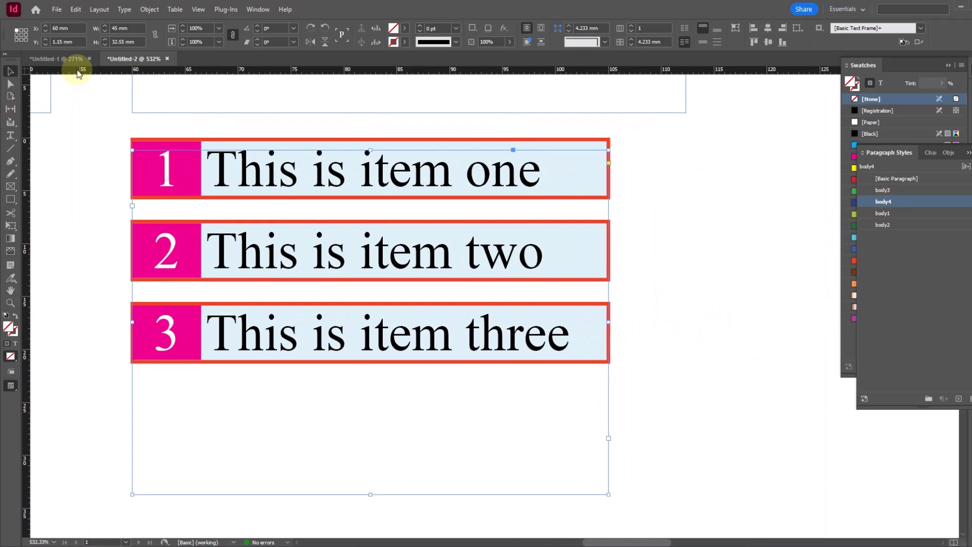
pyautogui.click(60, 59)
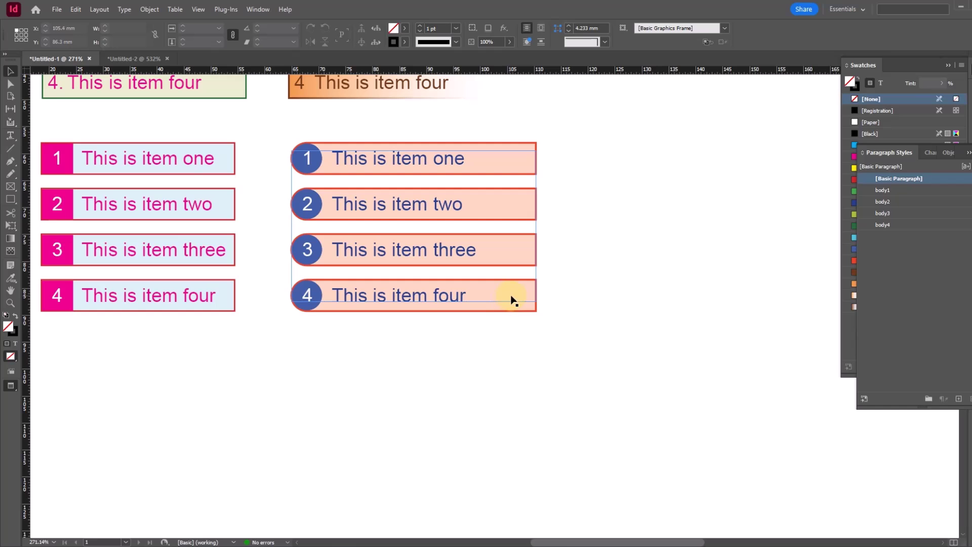
pyautogui.click(122, 59)
pyautogui.rightClick(884, 201)
pyautogui.click(632, 130)
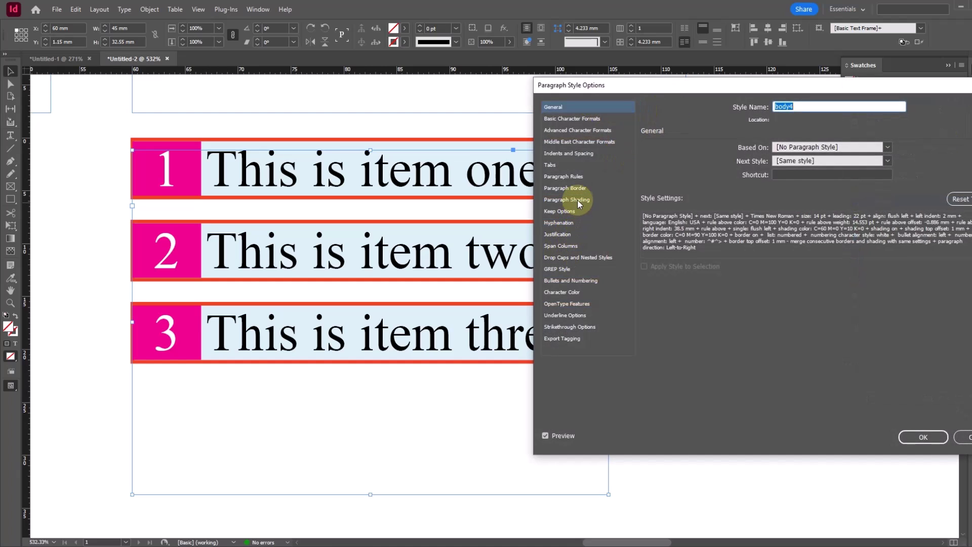
pyautogui.click(577, 200)
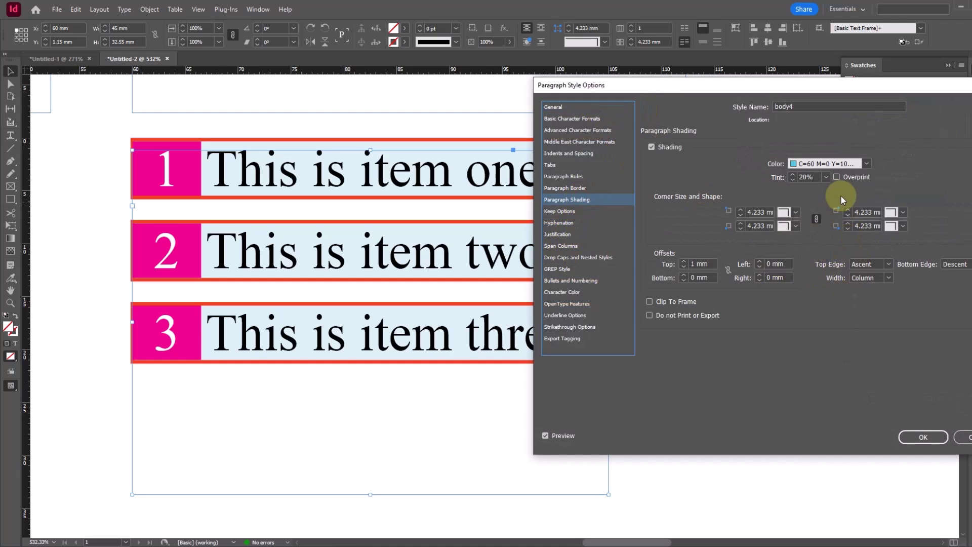
pyautogui.click(857, 162)
pyautogui.click(815, 355)
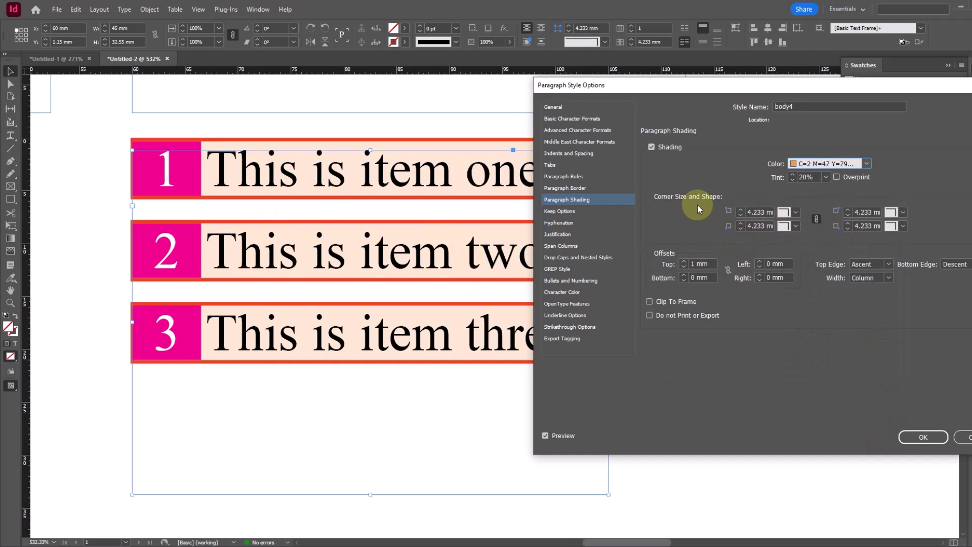
# Set the body4 style's Rule Above color to C=84 M=69 Y=3 K=0 and apply the style changes.
pyautogui.click(582, 177)
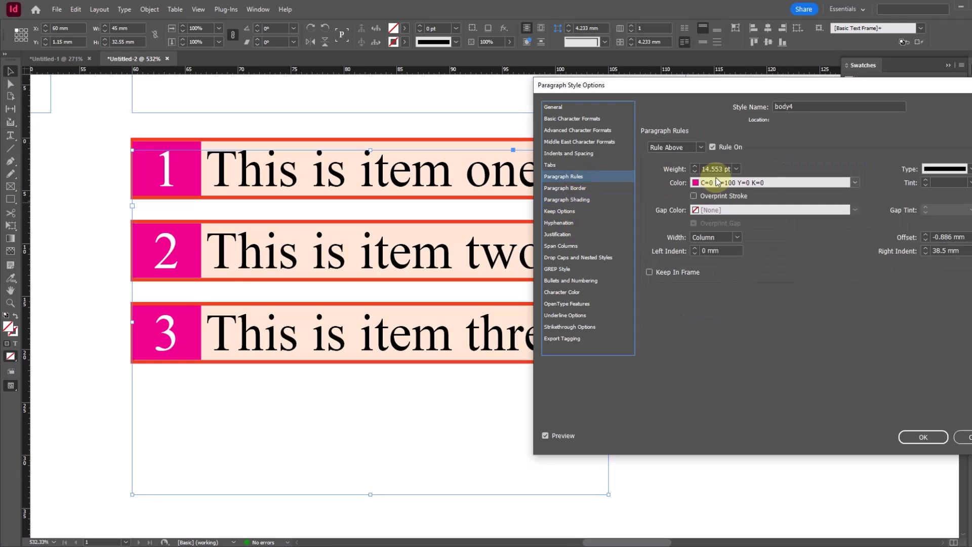
pyautogui.click(716, 183)
pyautogui.click(730, 349)
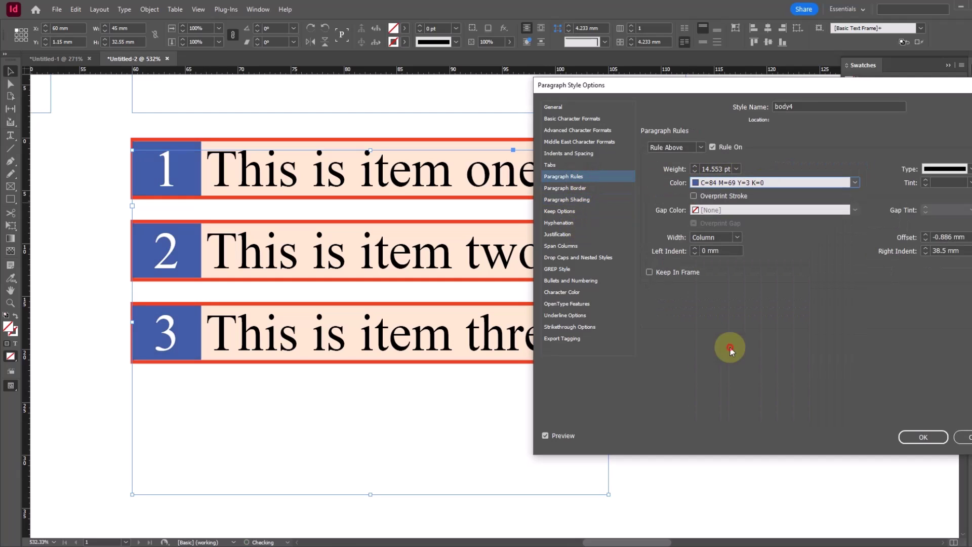
pyautogui.click(914, 439)
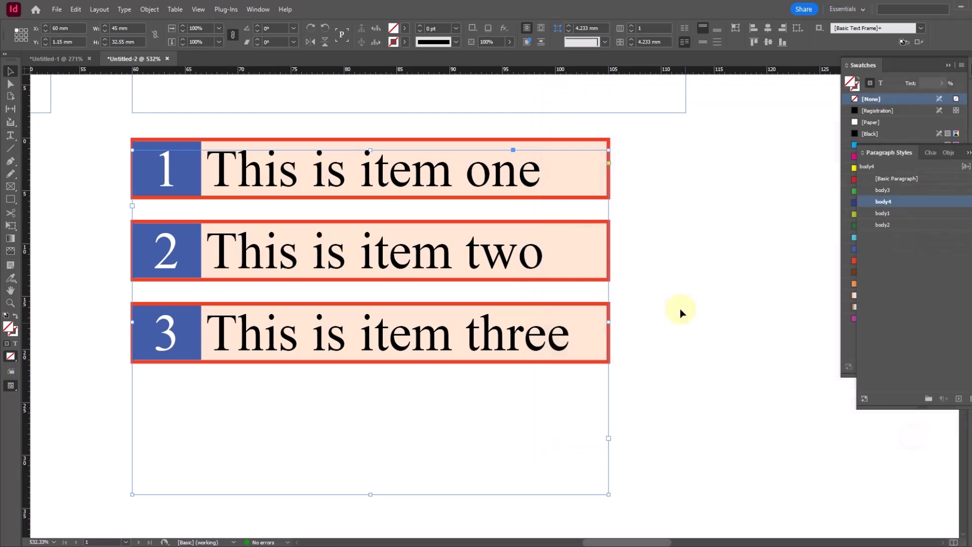
pyautogui.click(679, 309)
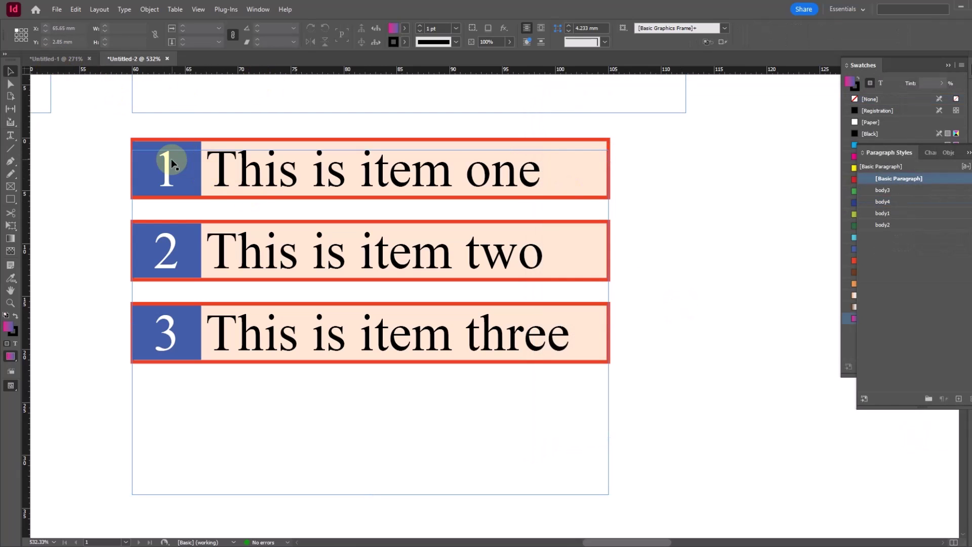
# Set the body3 style's paragraph border color to C=75 M=5 Y=100 K=0 and apply the change.
pyautogui.hscroll(-15, 439, 303)
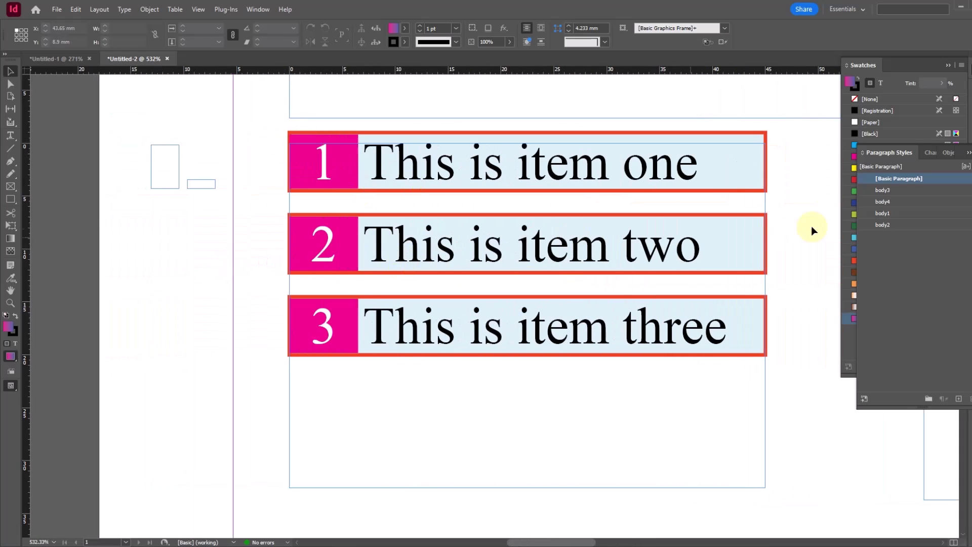
pyautogui.rightClick(892, 195)
pyautogui.click(921, 198)
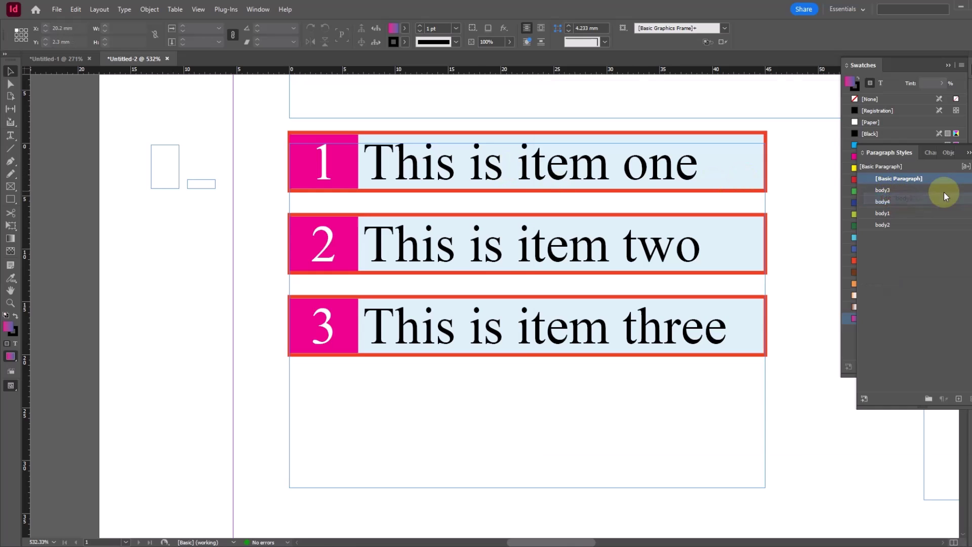
pyautogui.moveTo(649, 84); pyautogui.dragTo(649, 84)
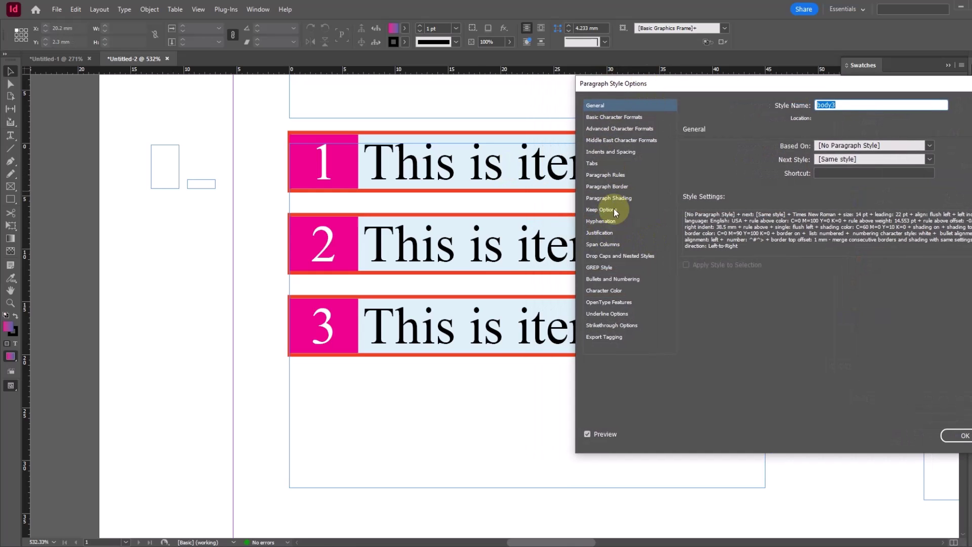
pyautogui.click(615, 187)
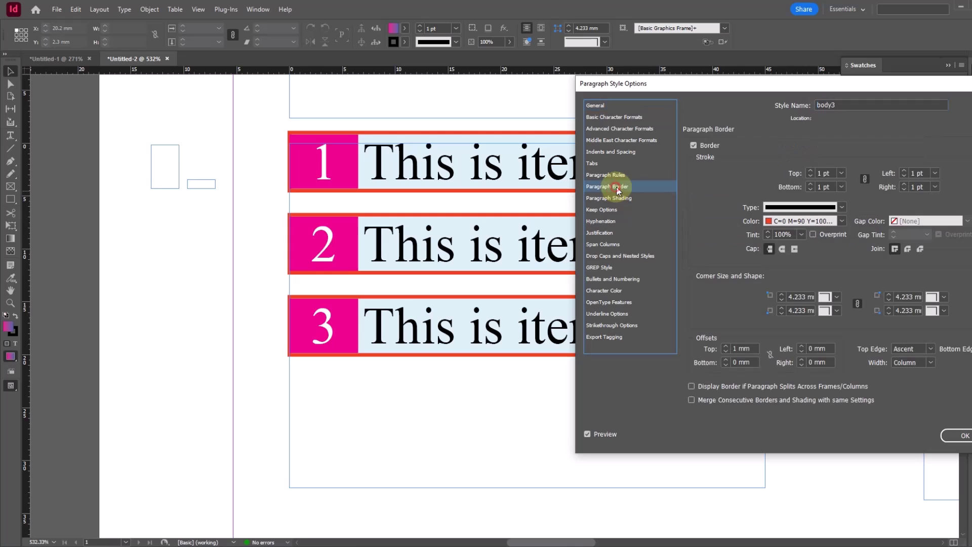
pyautogui.click(841, 222)
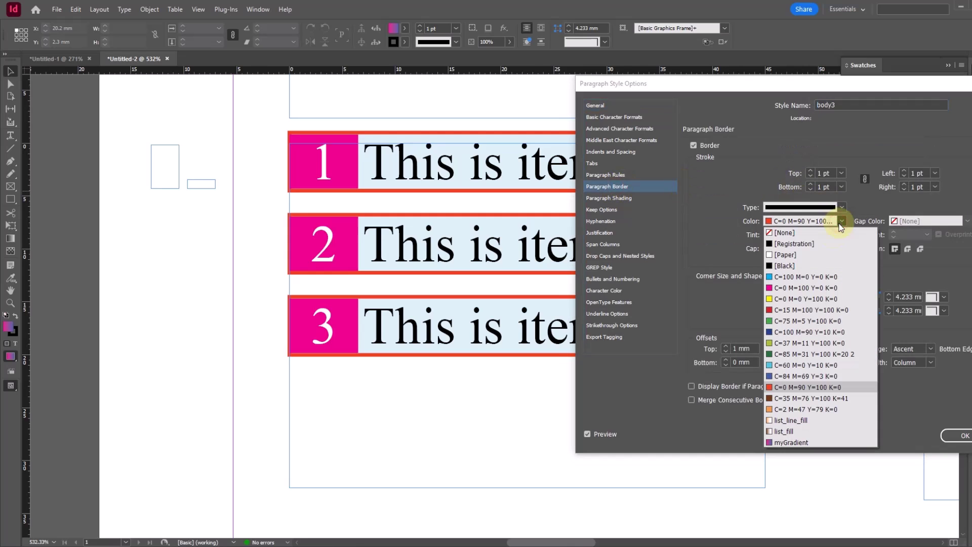
pyautogui.click(777, 322)
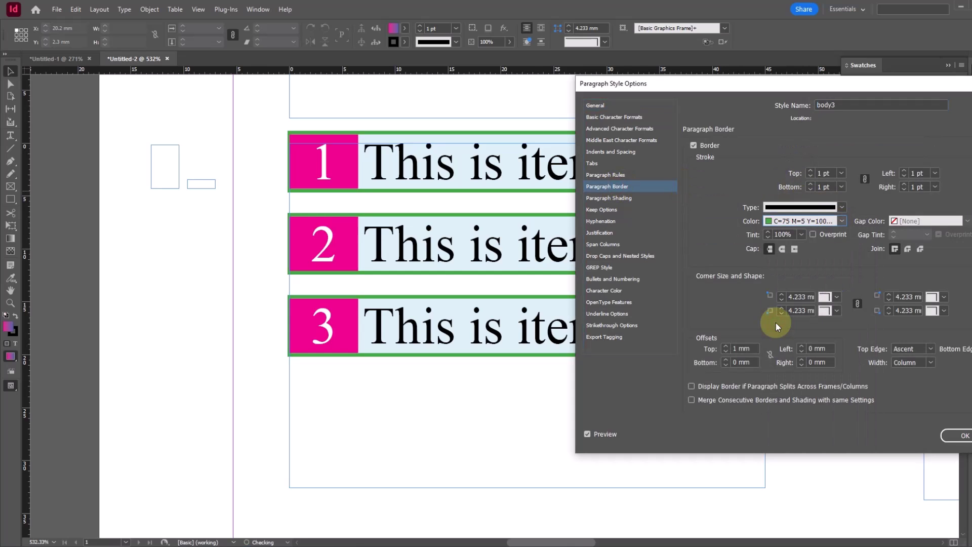
pyautogui.click(956, 435)
# Set the body3 style's Rule Above left indent to 0.176 mm so the number block starts inside the border, and apply it.
pyautogui.moveTo(262, 130); pyautogui.dragTo(321, 196)
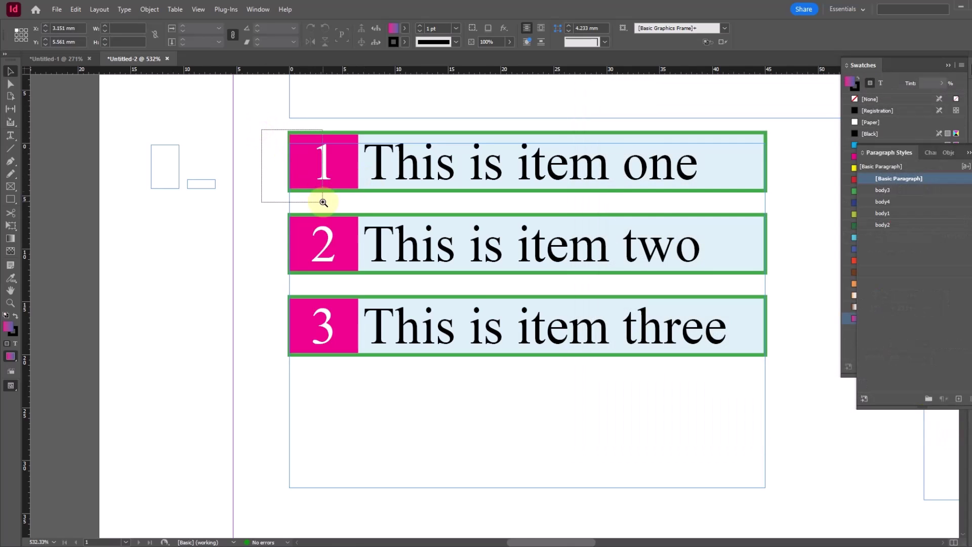
pyautogui.moveTo(444, 263); pyautogui.dragTo(341, 204)
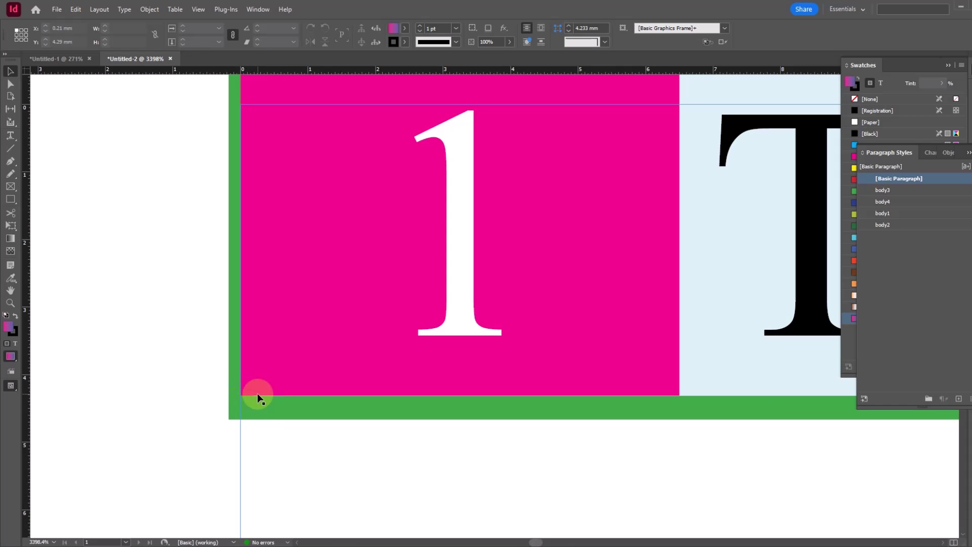
pyautogui.rightClick(905, 190)
pyautogui.click(898, 192)
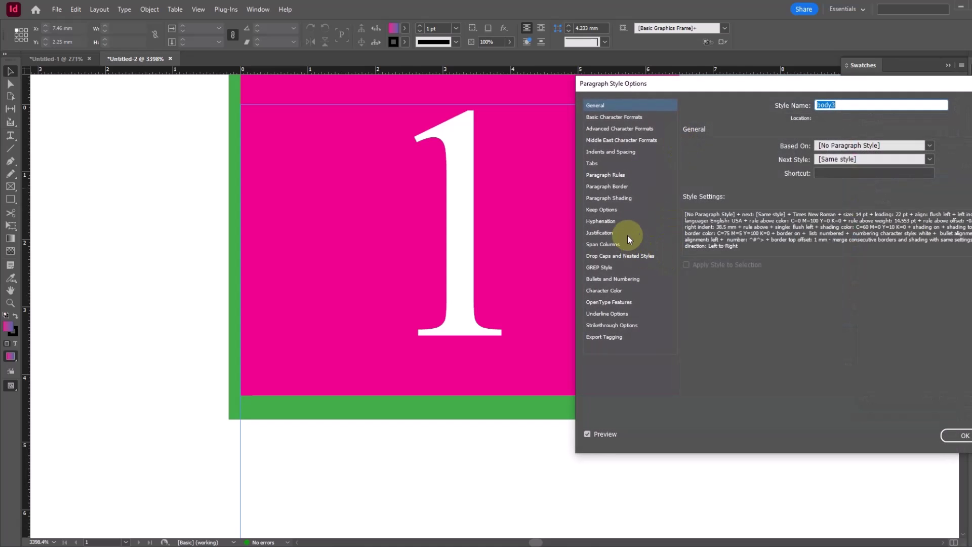
pyautogui.click(615, 186)
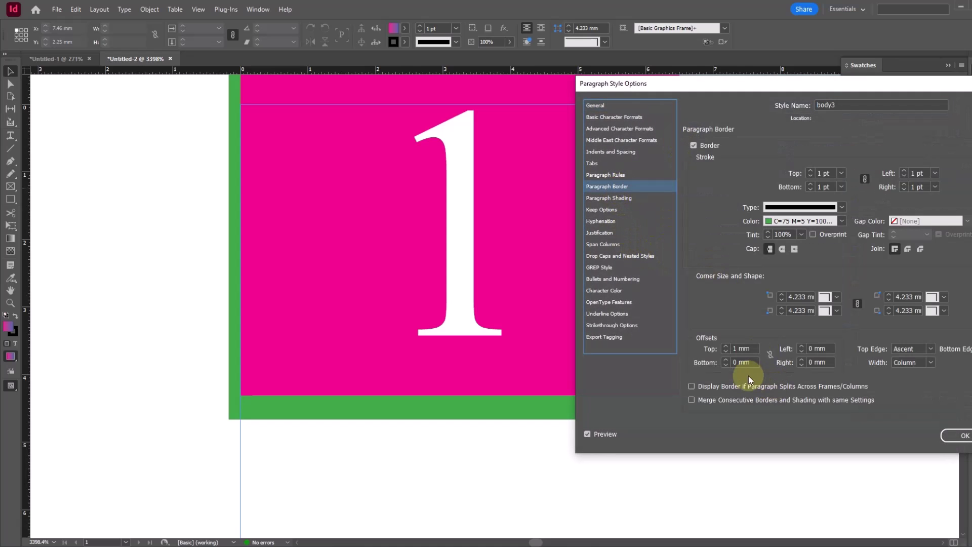
pyautogui.click(606, 175)
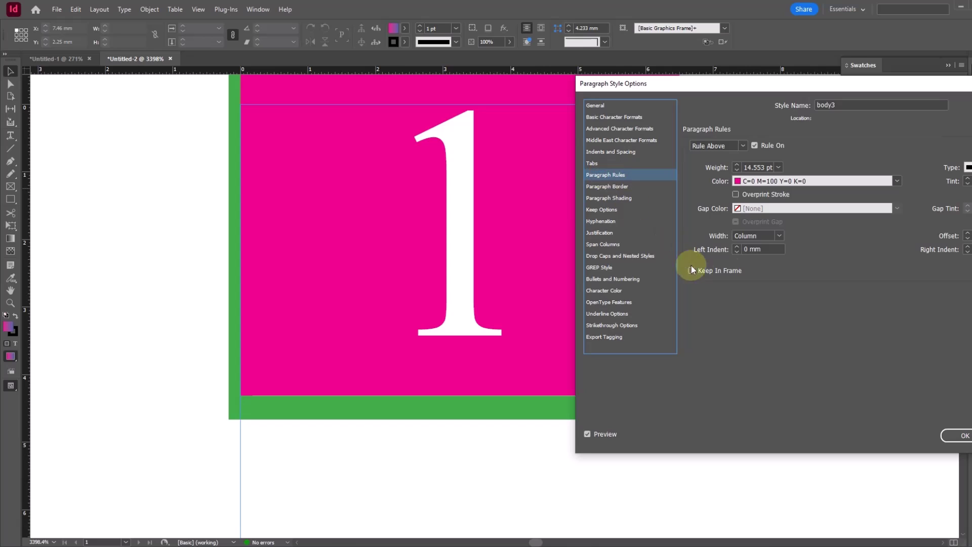
pyautogui.doubleClick(768, 250)
pyautogui.write('.176')
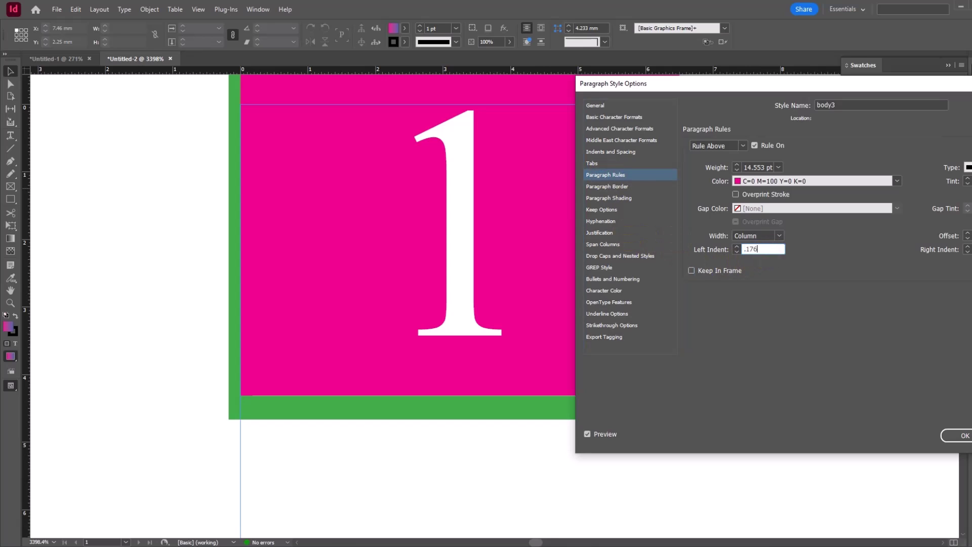
pyautogui.press('Tab')
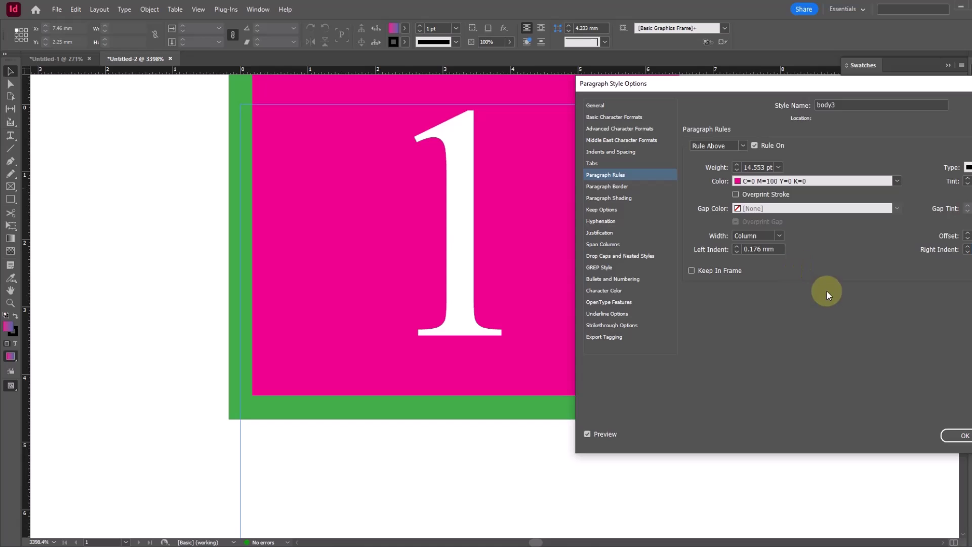
pyautogui.click(960, 436)
# Compare the body4 list's number blocks with the circle-numbered reference list in Untitled-1.
pyautogui.keyDown('alt'); pyautogui.click(513, 317); pyautogui.keyUp('alt')
pyautogui.keyDown('alt'); pyautogui.click(357, 294); pyautogui.keyUp('alt')
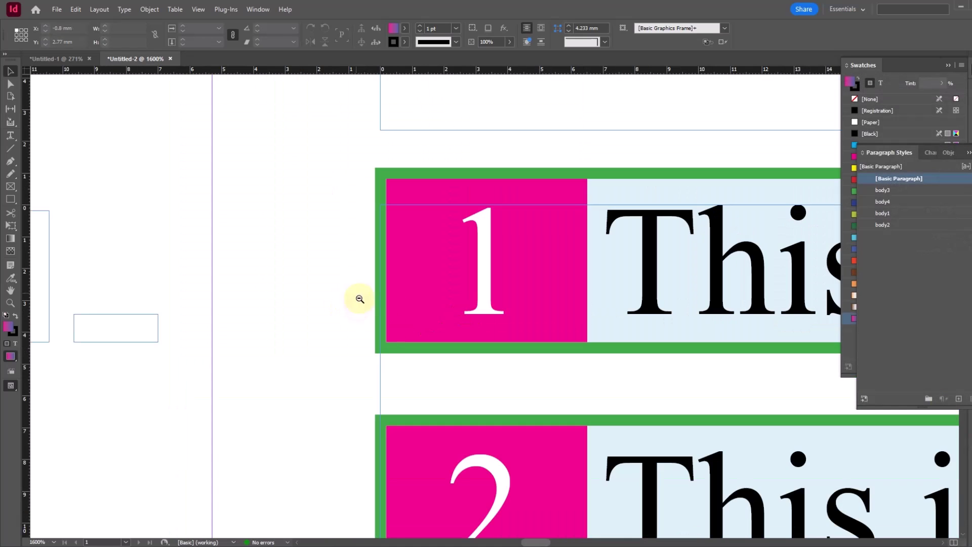
pyautogui.keyDown('alt'); pyautogui.click(529, 367); pyautogui.keyUp('alt')
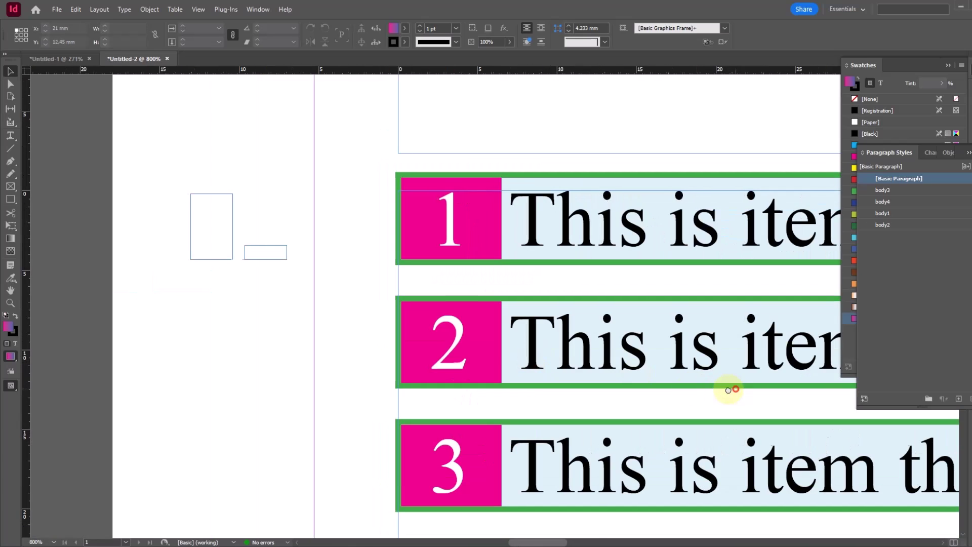
pyautogui.hscroll(10, 736, 389)
pyautogui.hscroll(1, 406, 162)
pyautogui.moveTo(406, 223); pyautogui.dragTo(147, 206)
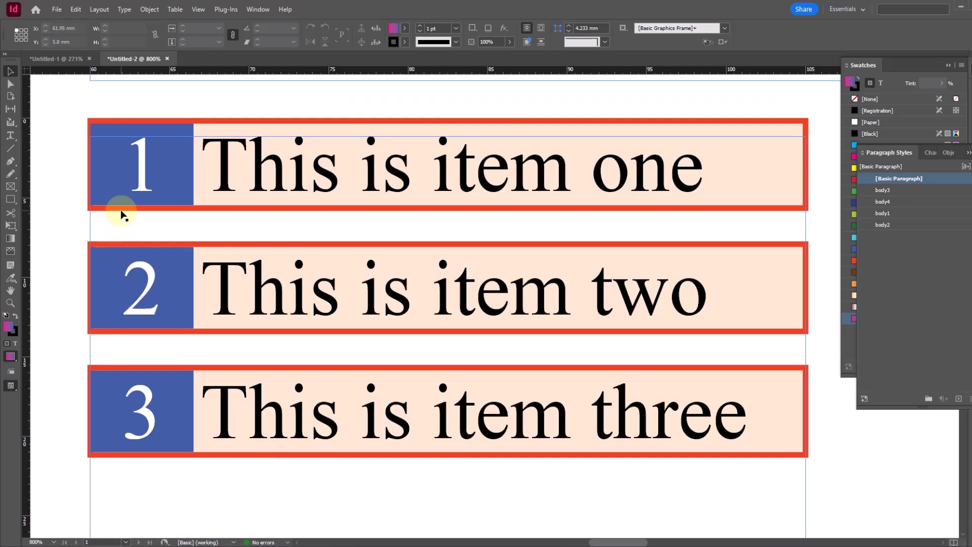
pyautogui.click(63, 60)
pyautogui.moveTo(266, 140); pyautogui.dragTo(612, 354)
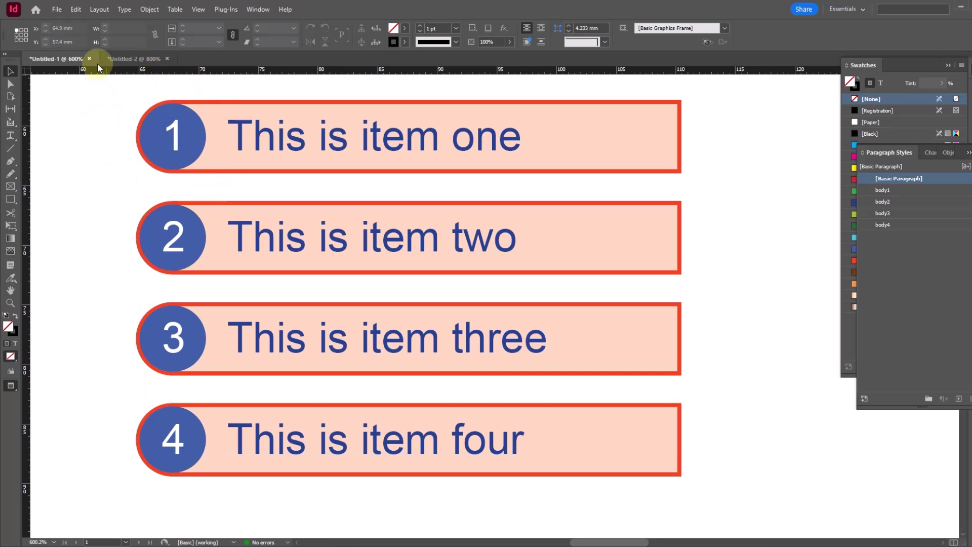
pyautogui.click(119, 59)
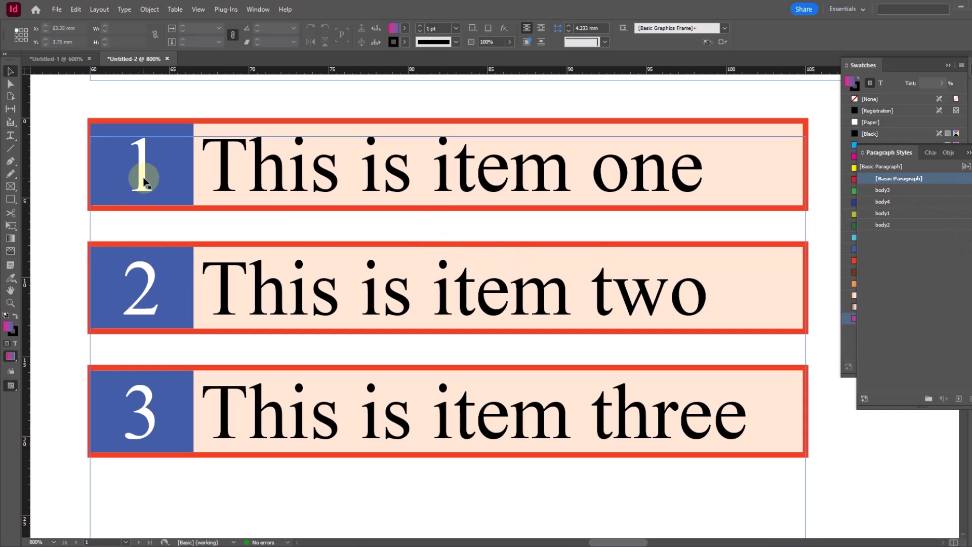
# Set the body4 style's Rule Above left indent to 0.176 mm.
pyautogui.rightClick(884, 203)
pyautogui.click(885, 209)
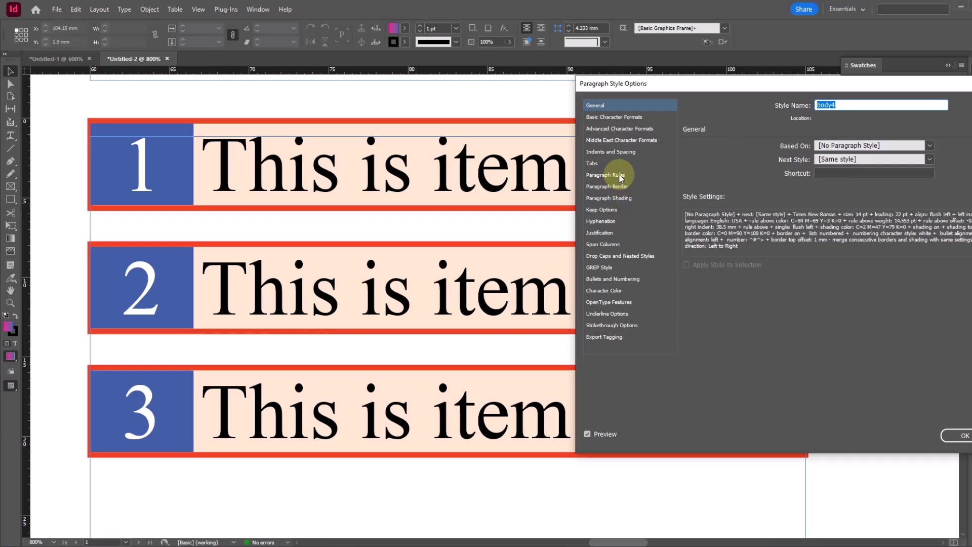
pyautogui.click(615, 176)
pyautogui.doubleClick(785, 252)
pyautogui.write('.176')
pyautogui.press('Tab')
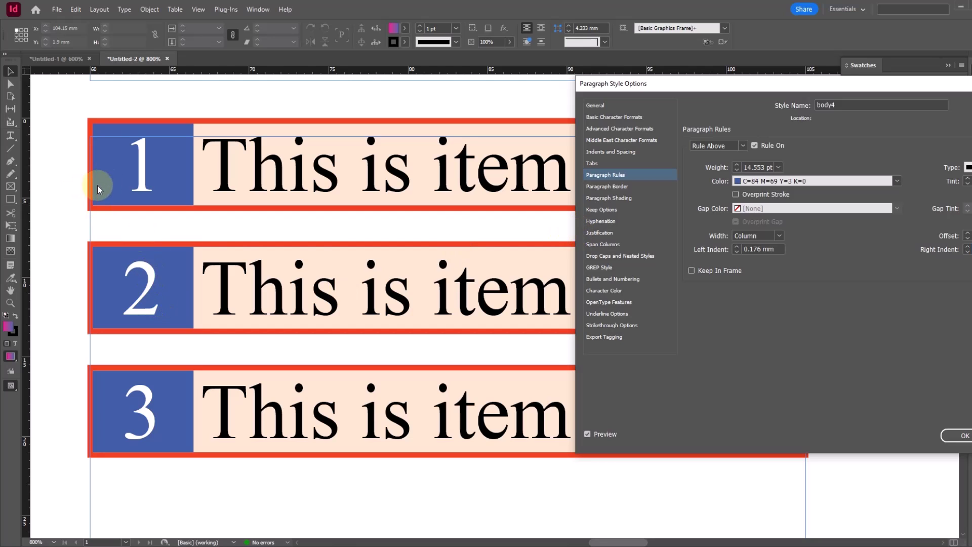
# Unlink the body4 paragraph border's corners and set its top-left and bottom-left corner shapes to Rounded.
pyautogui.click(617, 189)
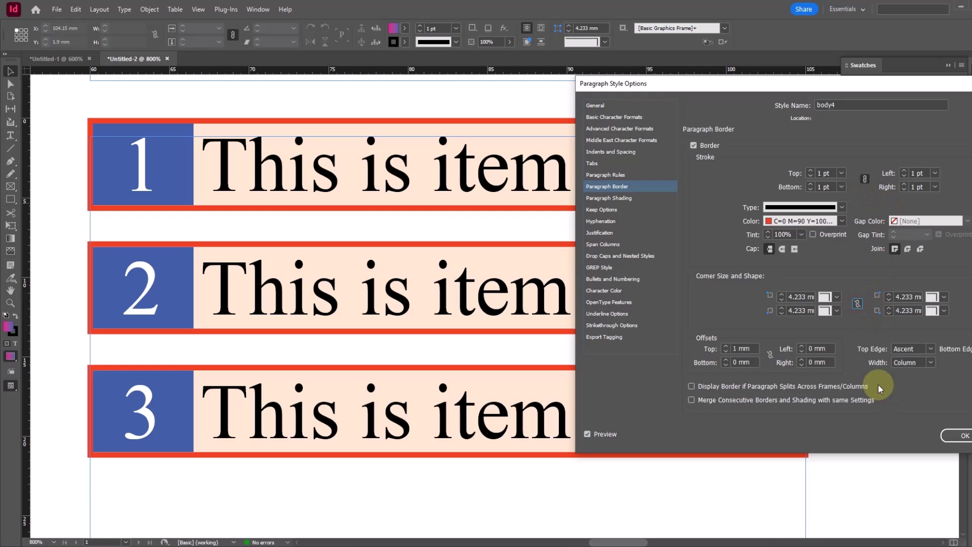
pyautogui.click(836, 297)
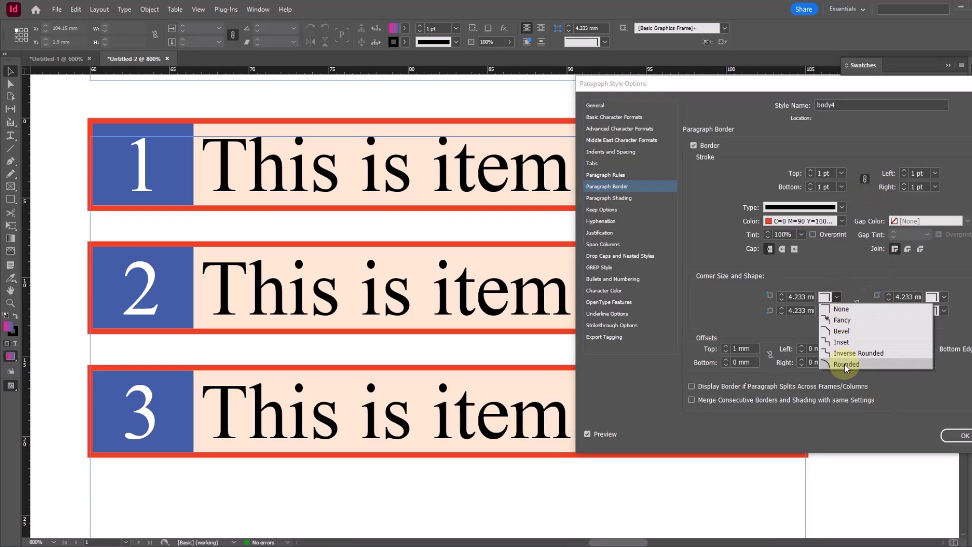
pyautogui.click(844, 364)
pyautogui.click(836, 311)
pyautogui.click(838, 385)
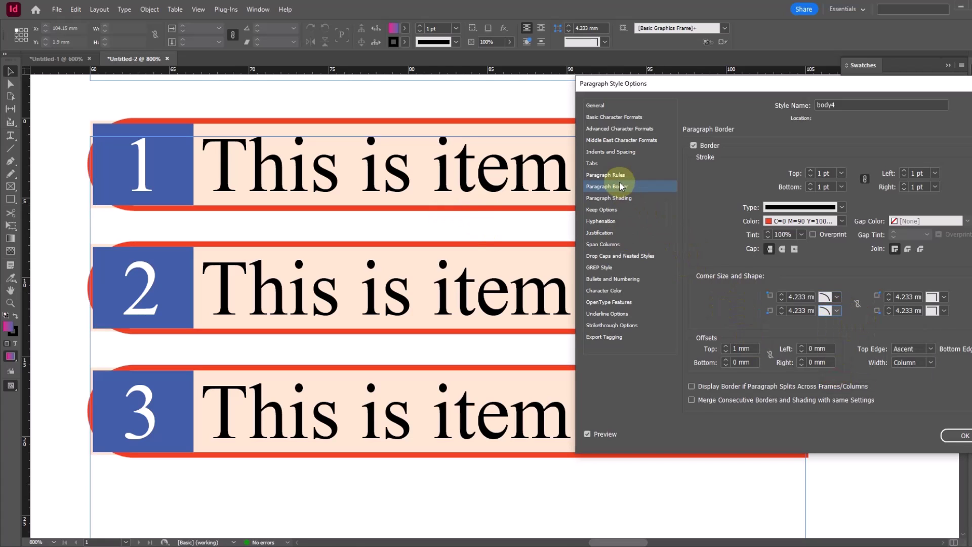
# Turn off the body4 Rule Above and set the border's two left corner sizes to 5 mm.
pyautogui.click(605, 174)
pyautogui.click(755, 145)
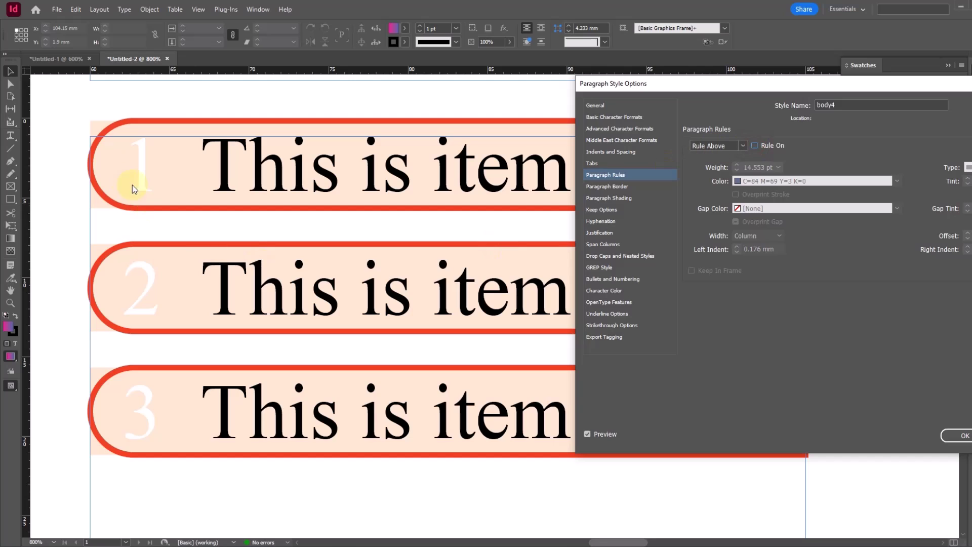
pyautogui.click(618, 187)
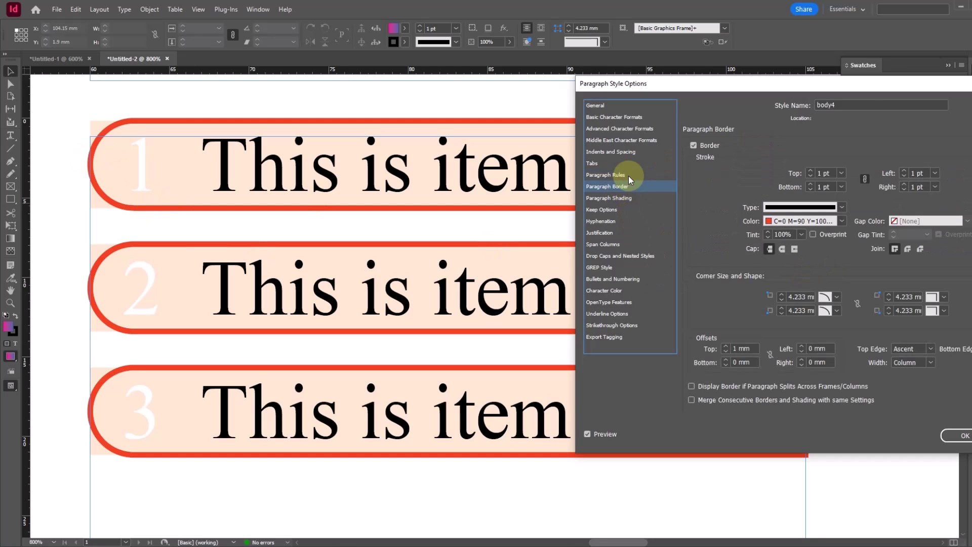
pyautogui.click(780, 296)
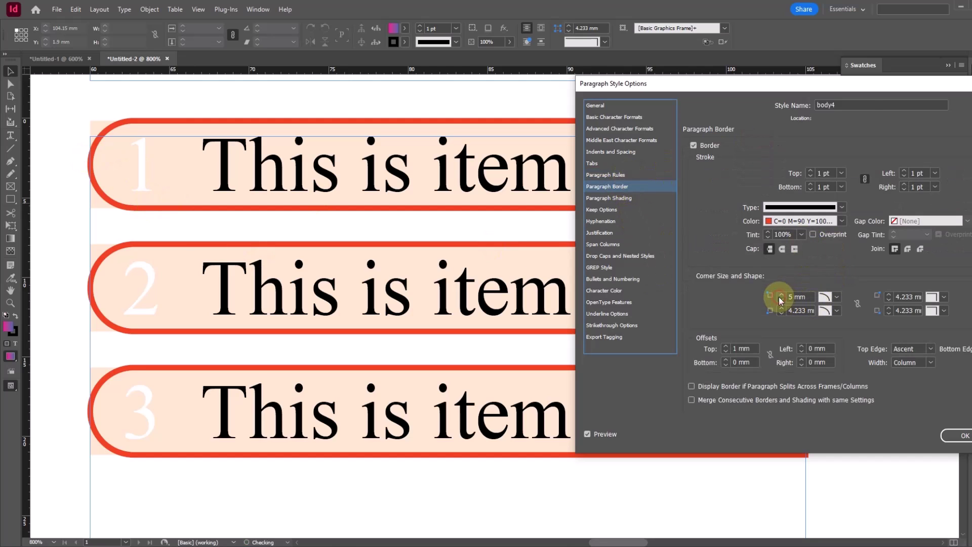
pyautogui.click(781, 308)
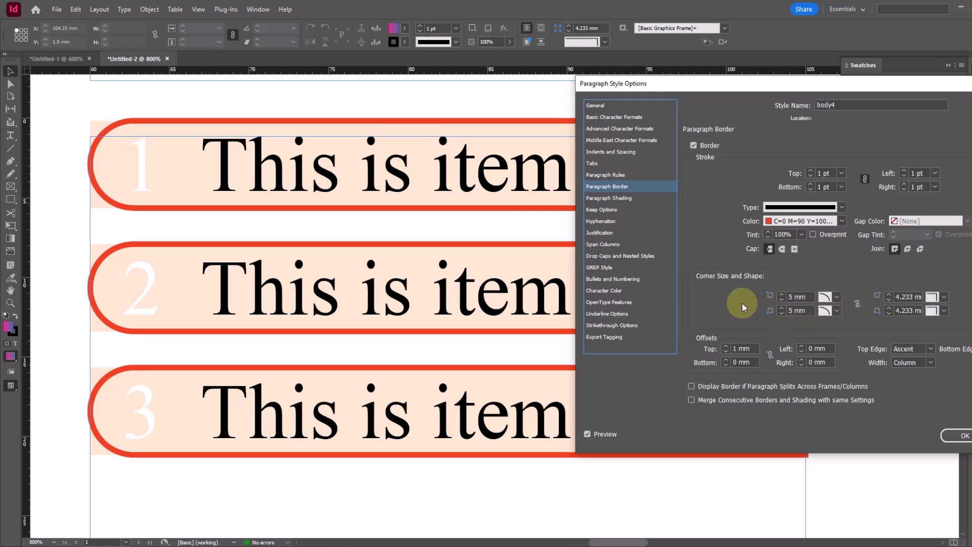
# Unlink the body4 paragraph shading's corners and make its two left corners Rounded with a size of 5 mm.
pyautogui.click(631, 203)
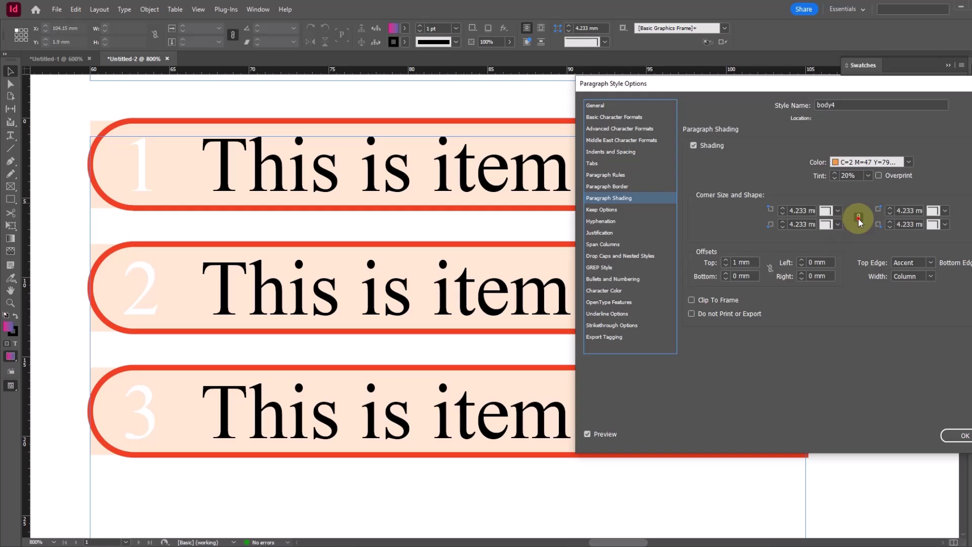
pyautogui.click(837, 211)
pyautogui.click(835, 276)
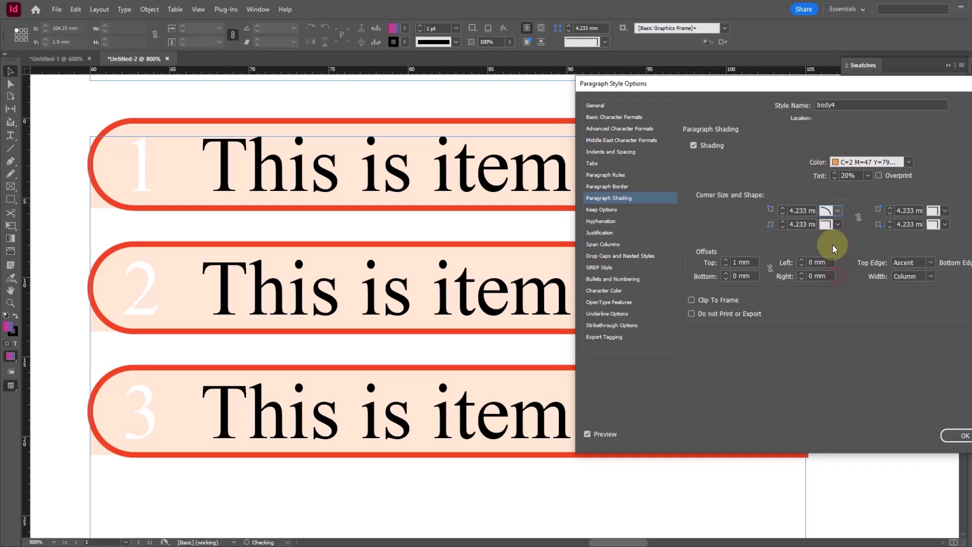
pyautogui.click(839, 224)
pyautogui.click(835, 290)
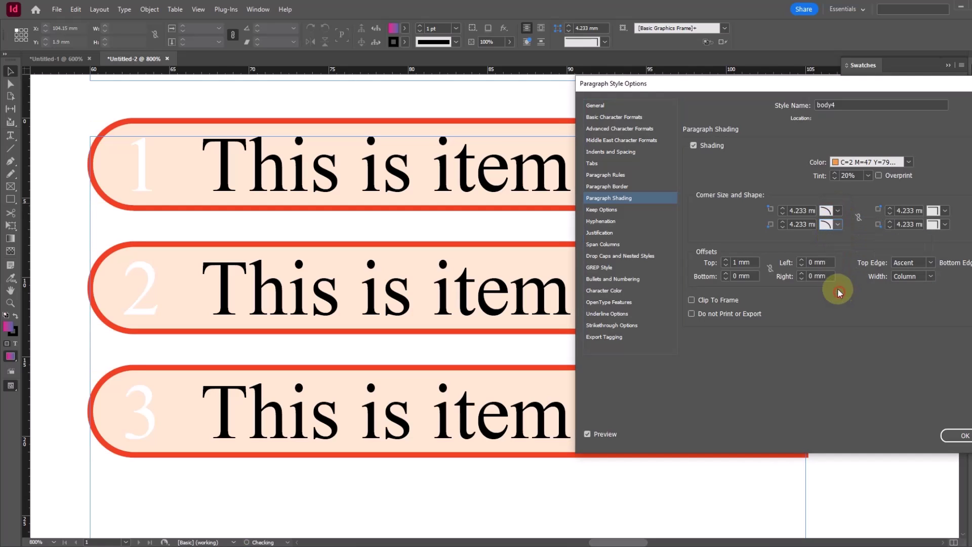
pyautogui.click(782, 210)
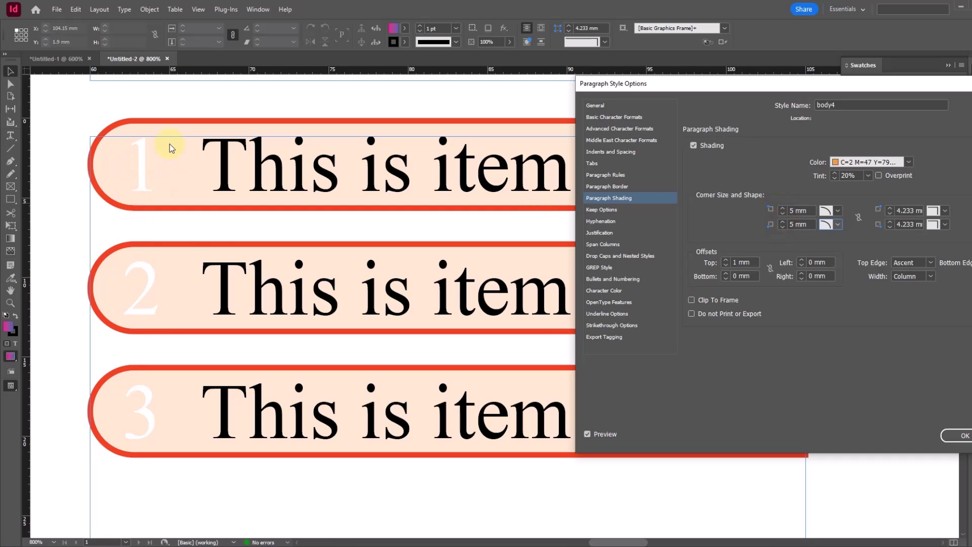
# Turn the body4 Rule Above back on and set its line type to Japanese Dots.
pyautogui.click(610, 175)
pyautogui.click(755, 145)
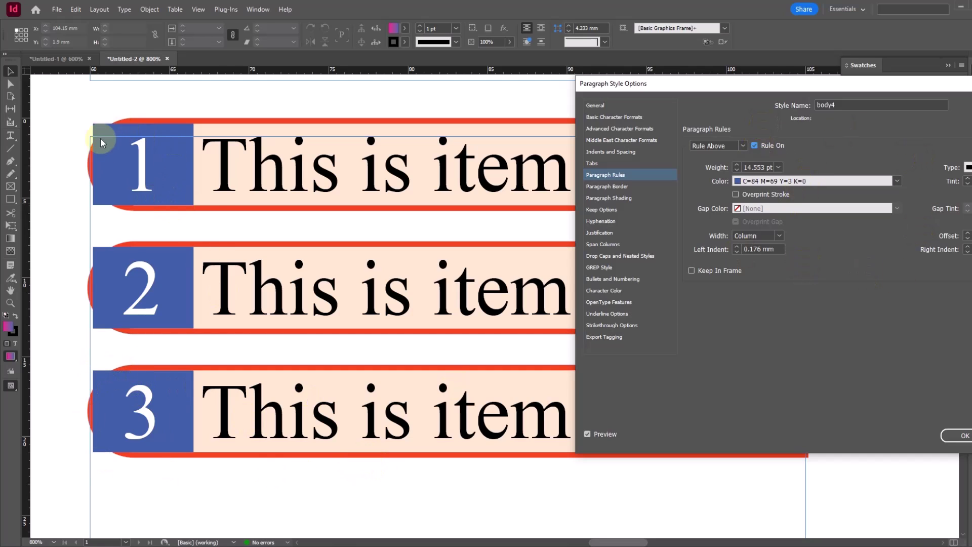
pyautogui.moveTo(857, 86); pyautogui.dragTo(701, 71)
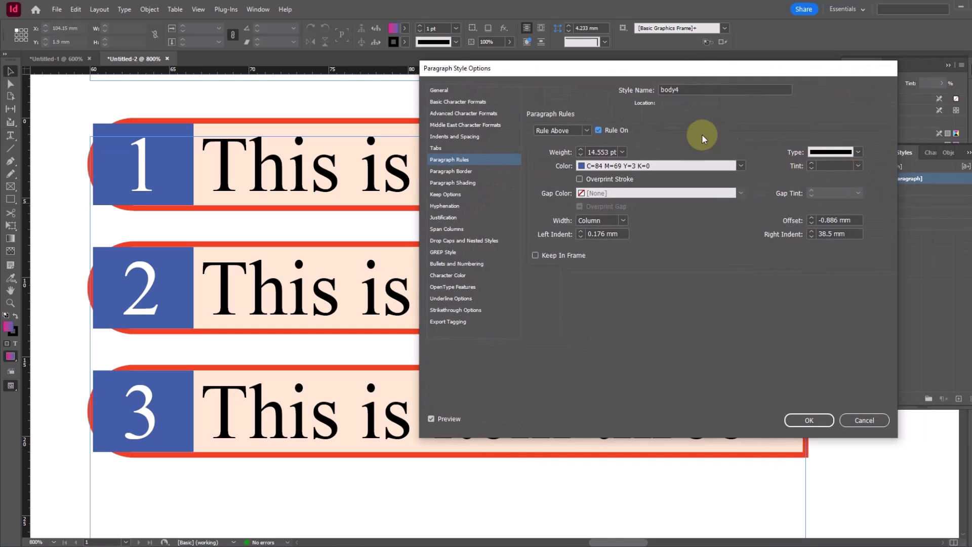
pyautogui.click(859, 151)
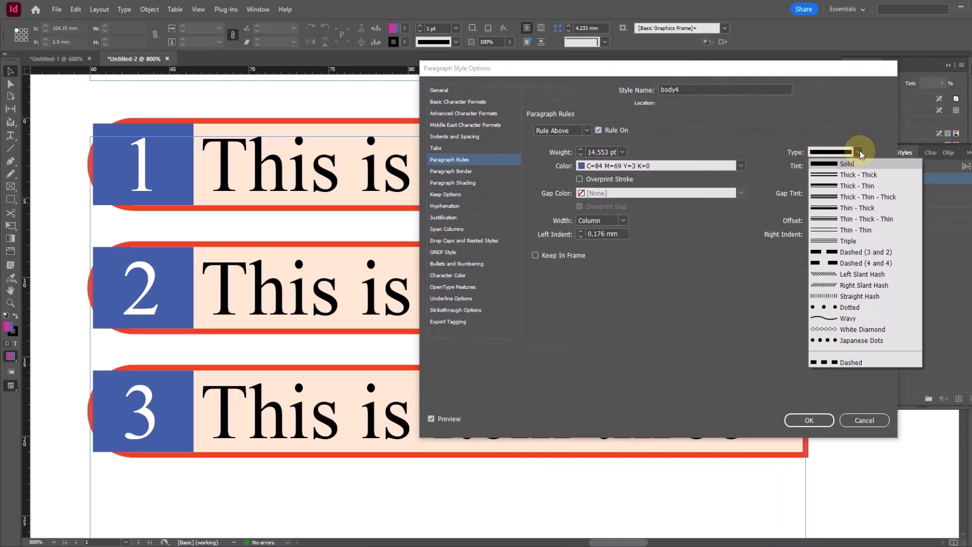
pyautogui.click(851, 340)
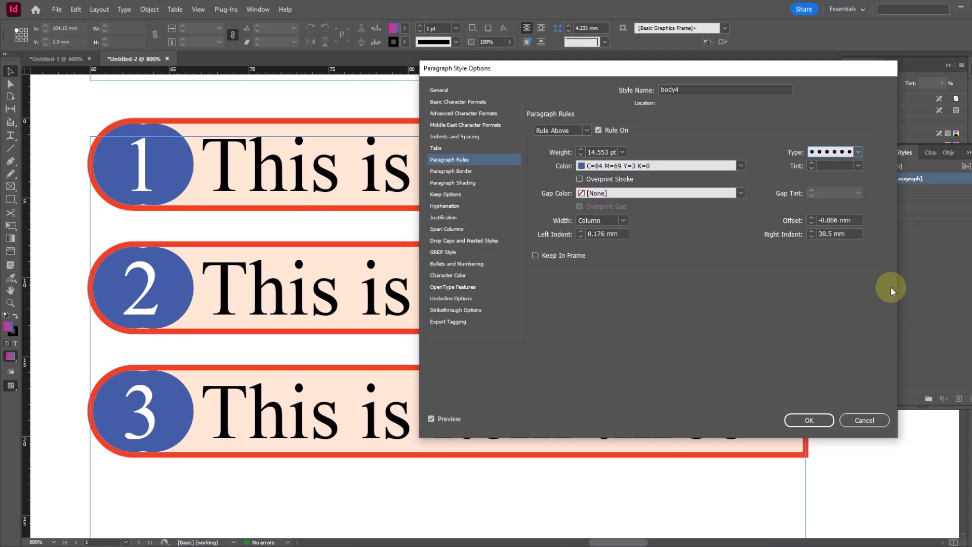
# Set the right indent of the body4 Rule Above to 39.65 mm so each number marker is a single circle.
pyautogui.click(811, 231)
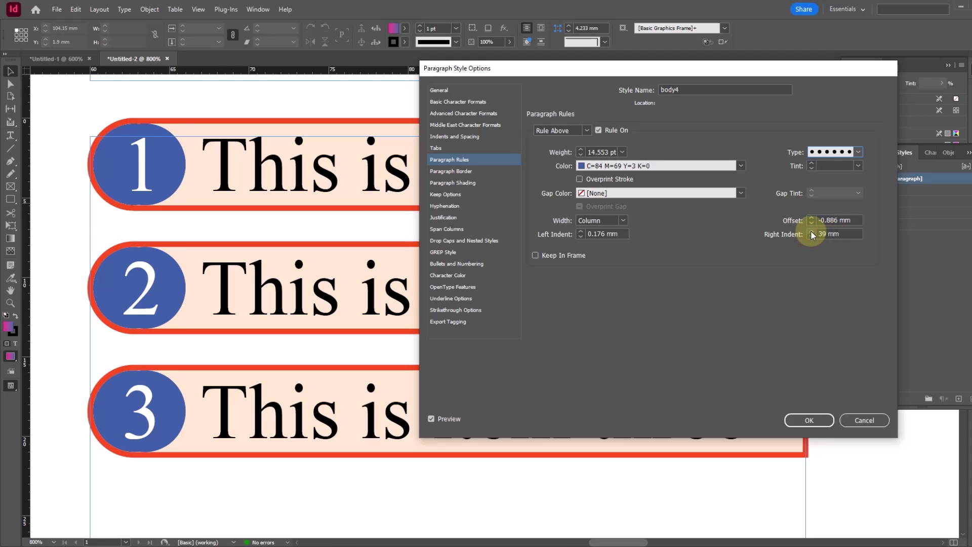
pyautogui.click(811, 231)
pyautogui.click(811, 236)
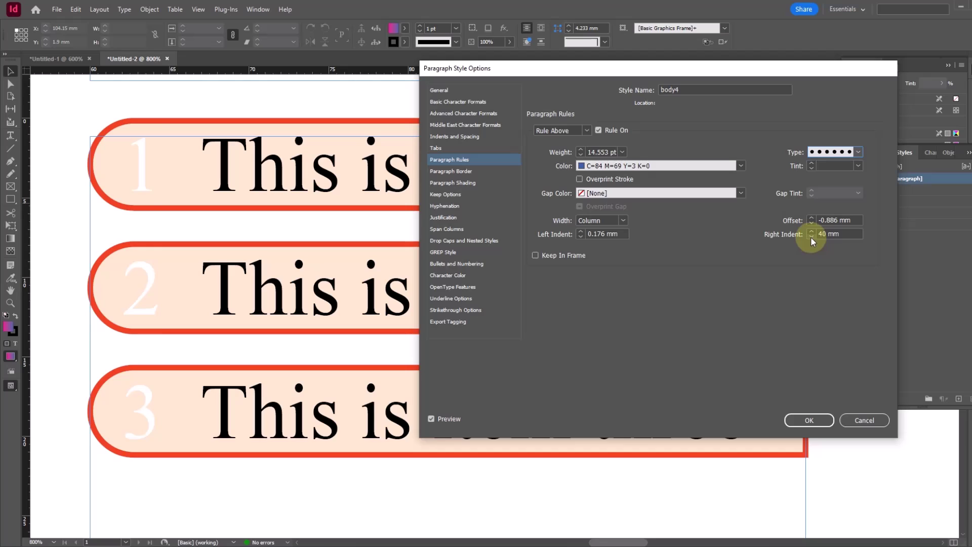
pyautogui.click(810, 236)
pyautogui.click(824, 235)
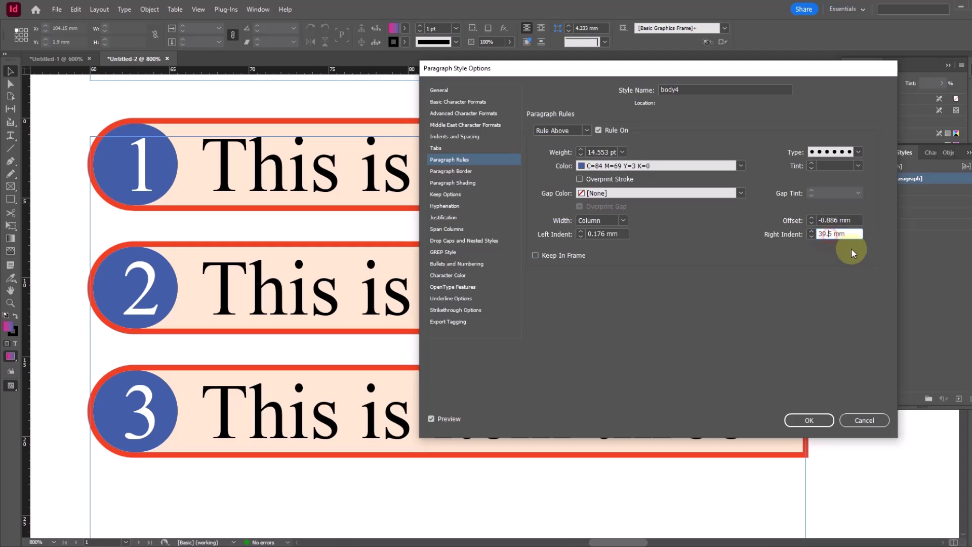
pyautogui.press('BackSpace')
pyautogui.write('6')
pyautogui.click(878, 266)
pyautogui.click(832, 234)
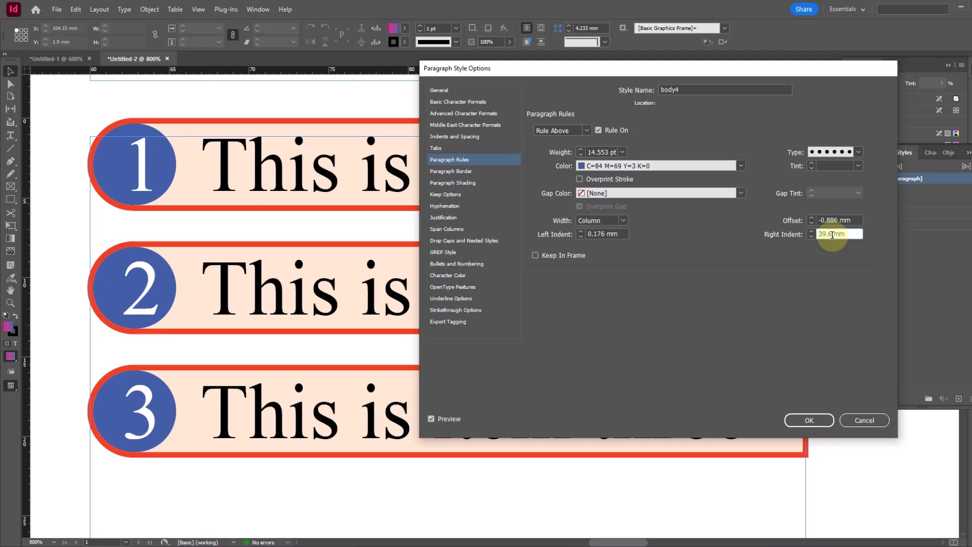
pyautogui.write('7')
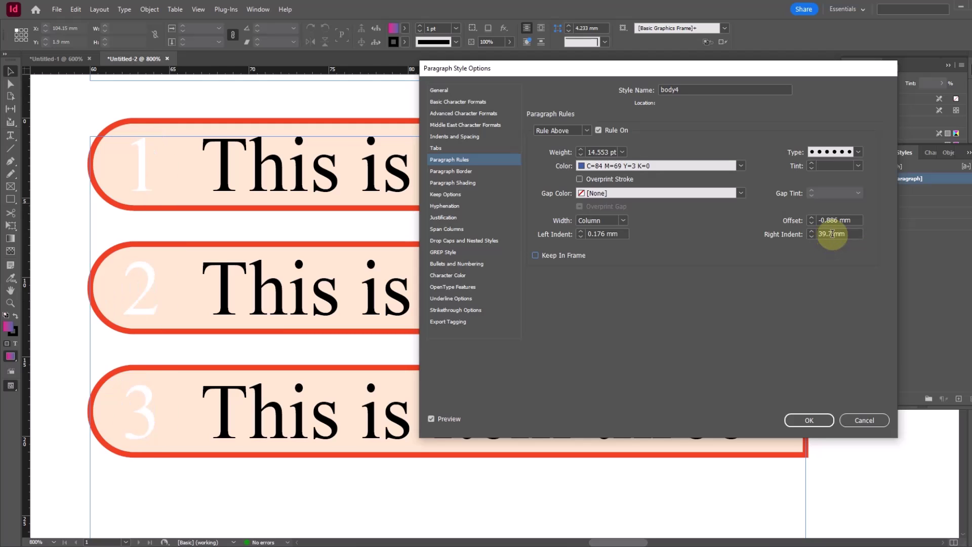
pyautogui.write('65')
pyautogui.press('Tab')
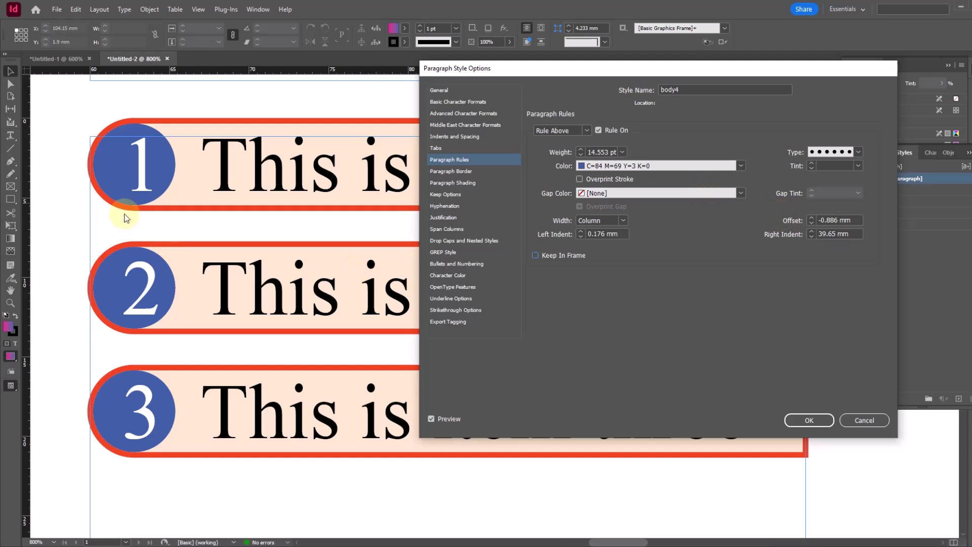
# Set the body4 paragraph left indent to 1.5 mm to centre the numbers in their circles and apply the style changes.
pyautogui.click(455, 137)
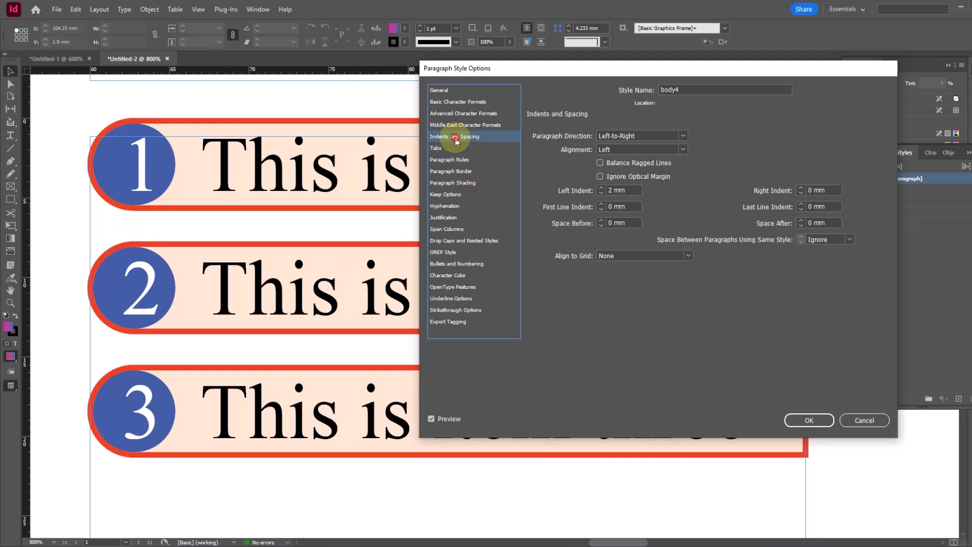
pyautogui.click(601, 193)
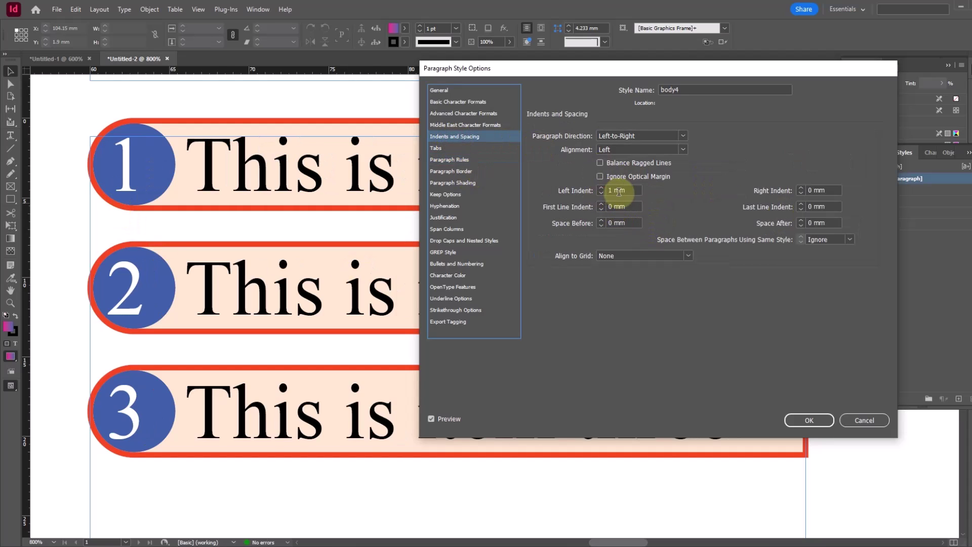
pyautogui.click(612, 190)
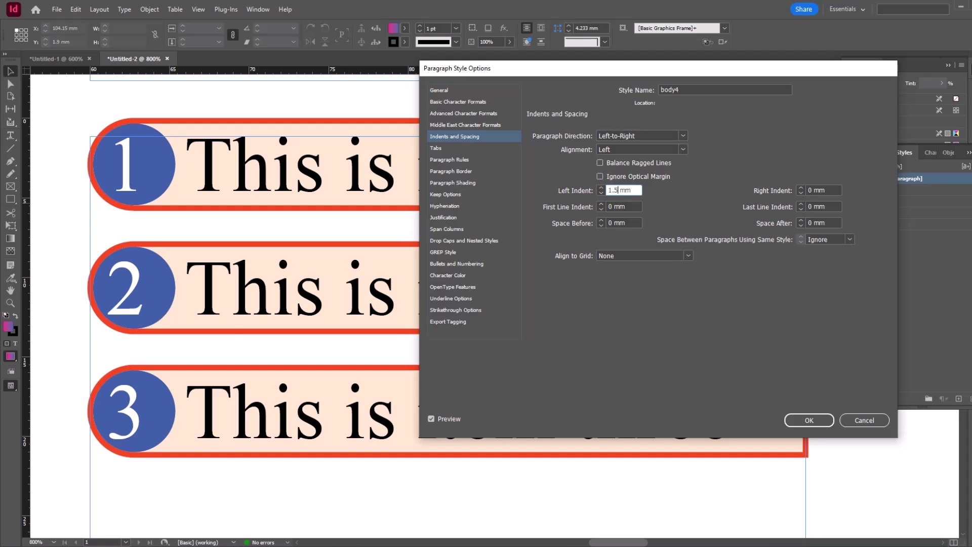
pyautogui.press('Tab')
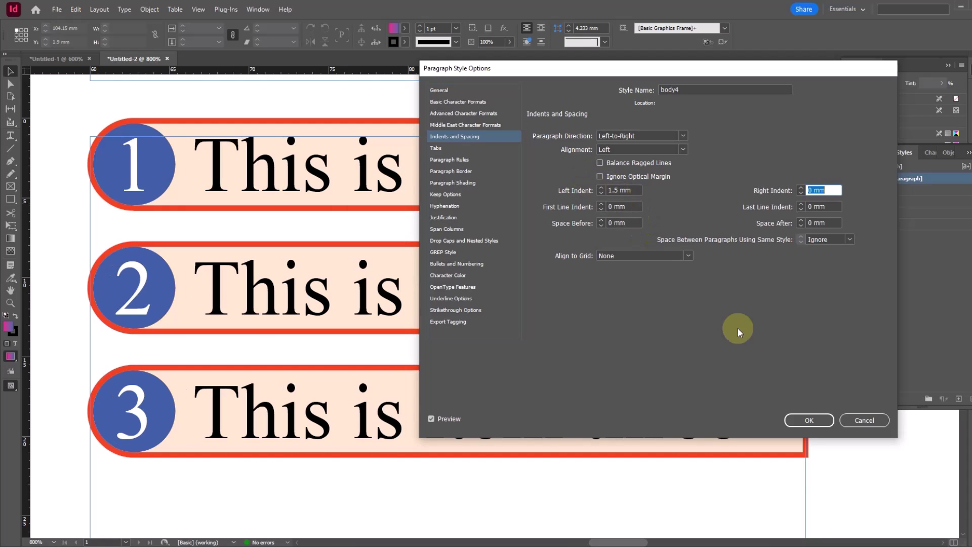
pyautogui.click(808, 421)
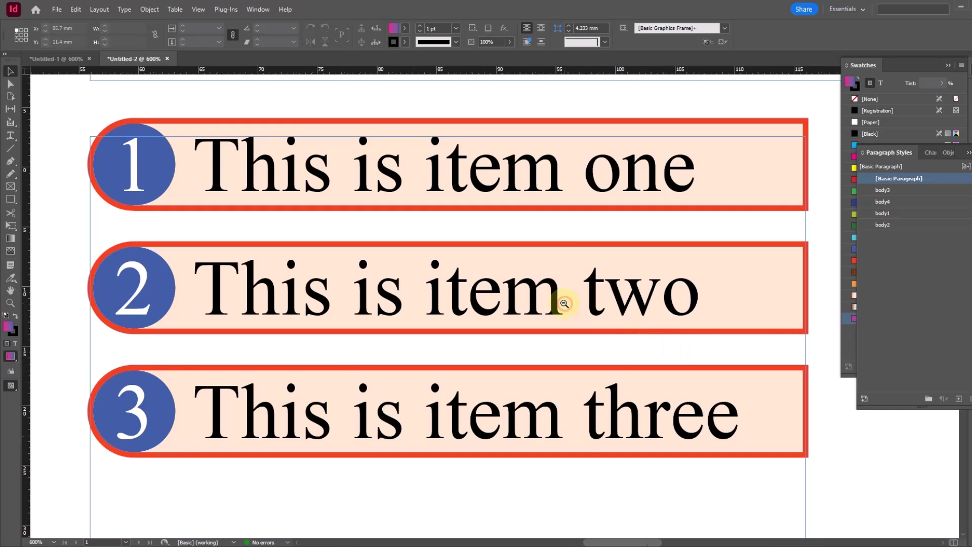
# Compare the four decorated lists in Untitled-2 with the sample lists in Untitled-1, finishing back in Untitled-2.
pyautogui.keyDown('alt'); pyautogui.click(565, 303); pyautogui.keyUp('alt')
pyautogui.keyDown('alt'); pyautogui.click(551, 301); pyautogui.keyUp('alt')
pyautogui.keyDown('alt'); pyautogui.click(515, 304); pyautogui.keyUp('alt')
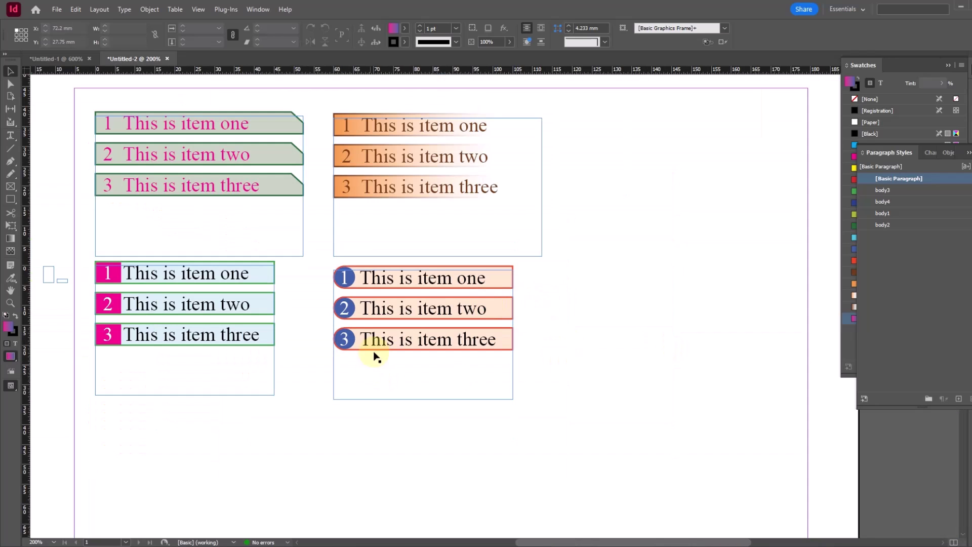
pyautogui.hscroll(-3, 586, 351)
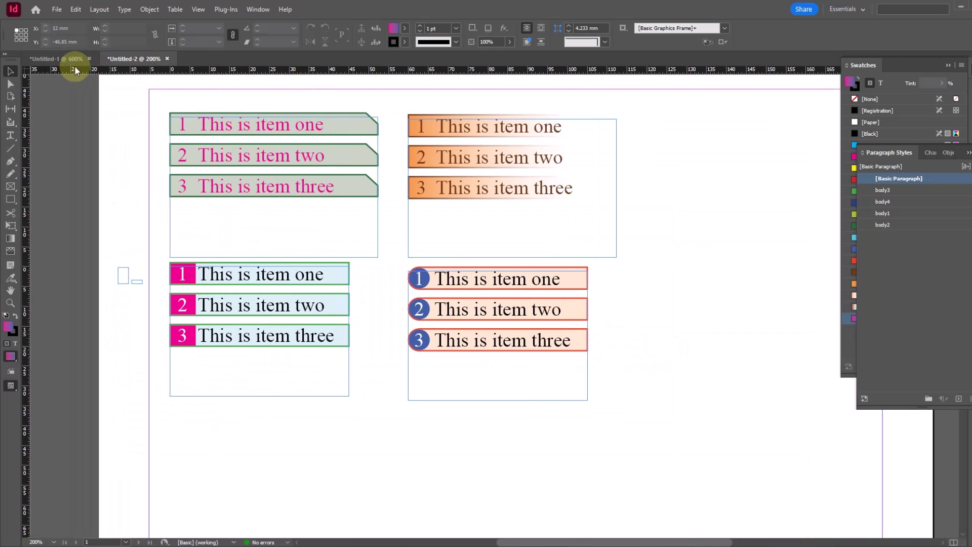
pyautogui.click(59, 56)
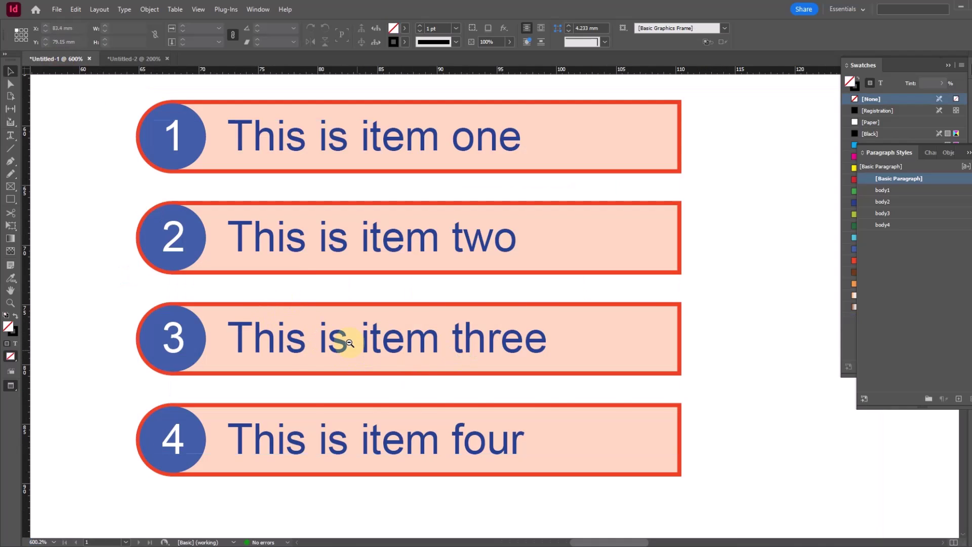
pyautogui.keyDown('alt'); pyautogui.click(357, 351); pyautogui.keyUp('alt')
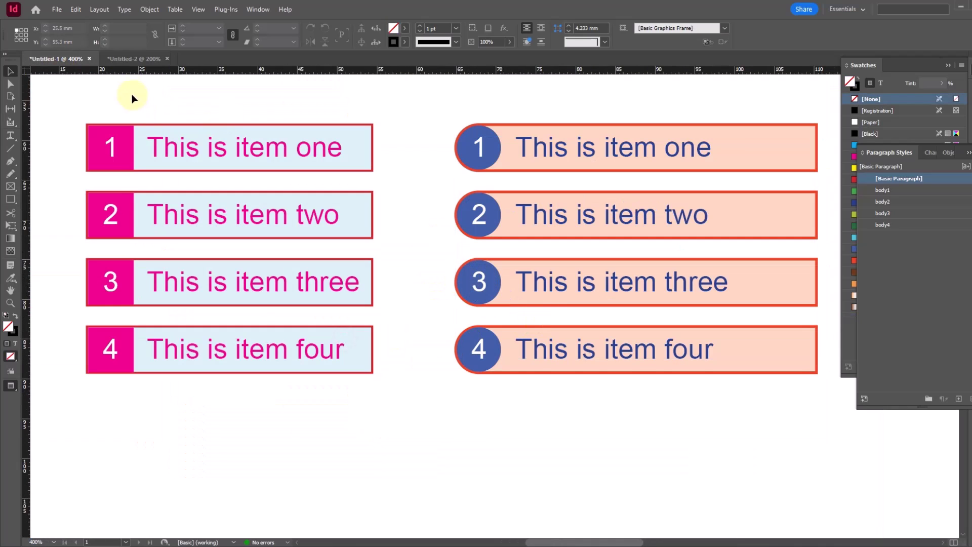
pyautogui.click(135, 59)
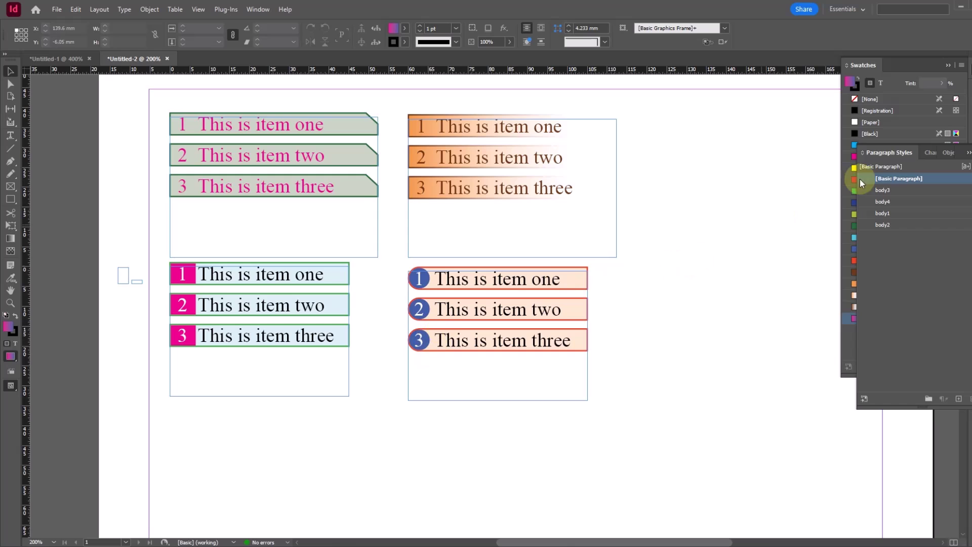